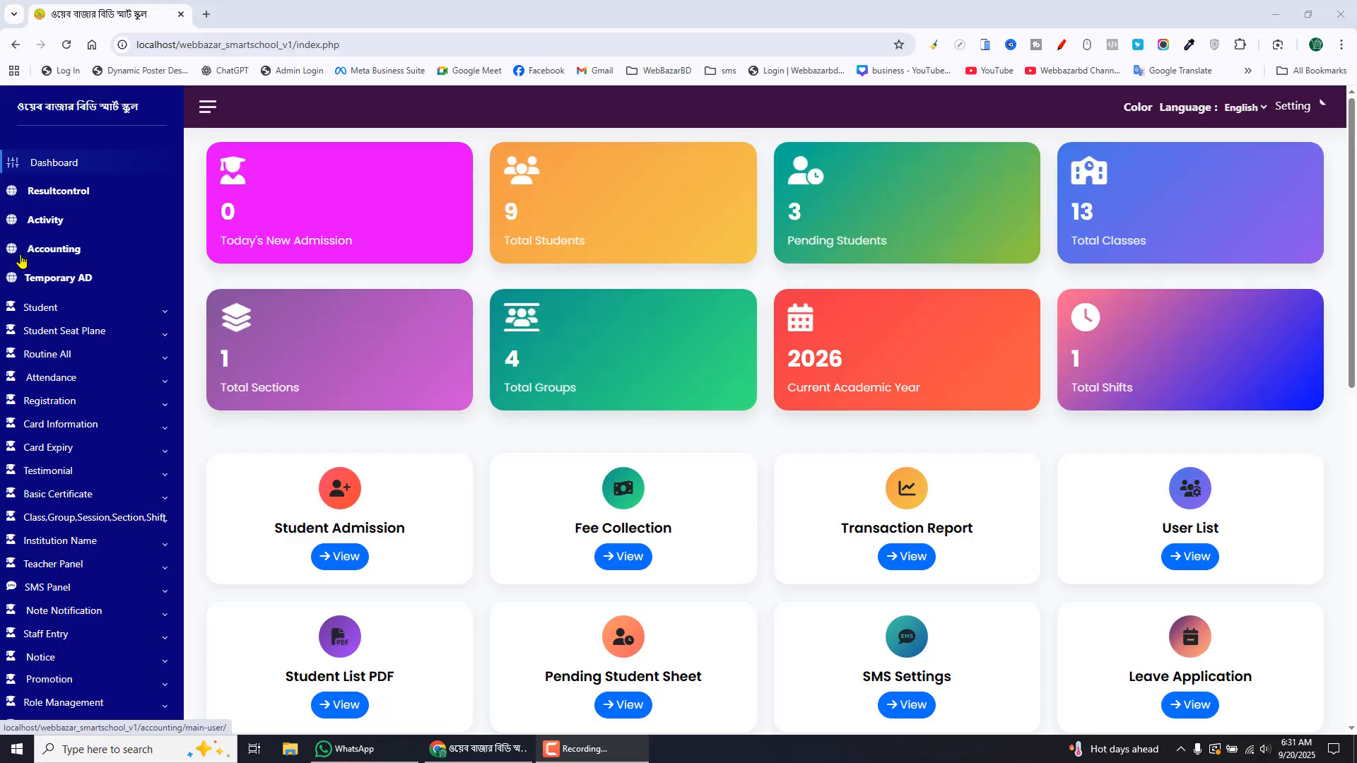
Open the accounting module and go to its setup page for accounting particulars
click(65, 255)
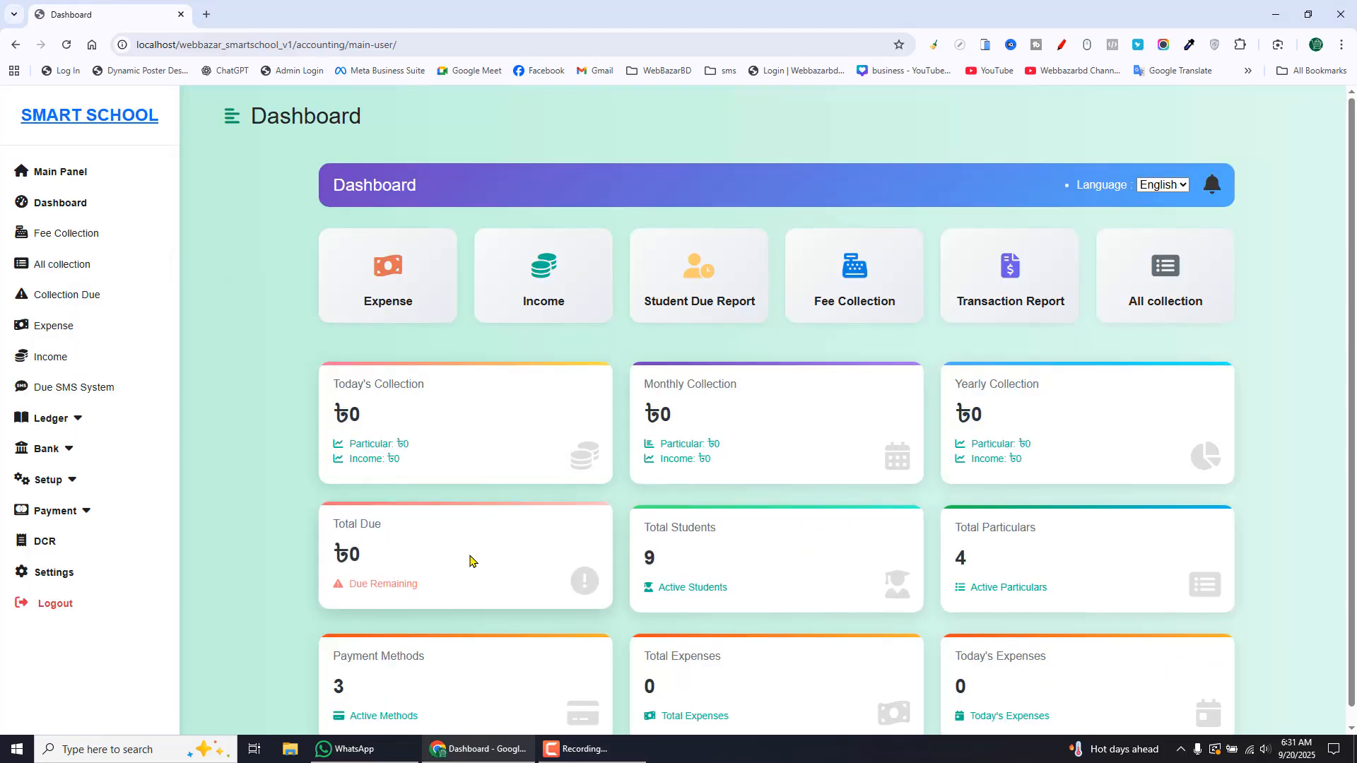
scroll(401, 460, down, 1)
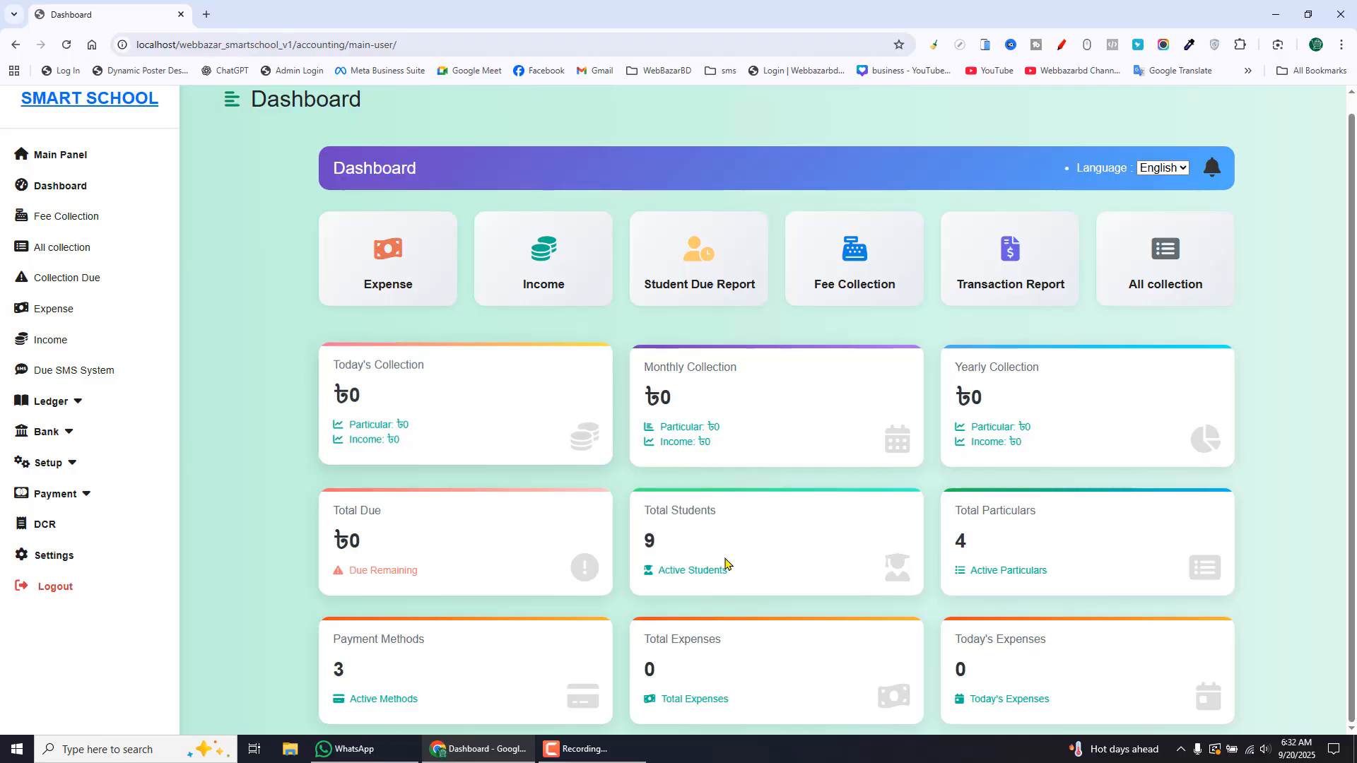
double_click(649, 542)
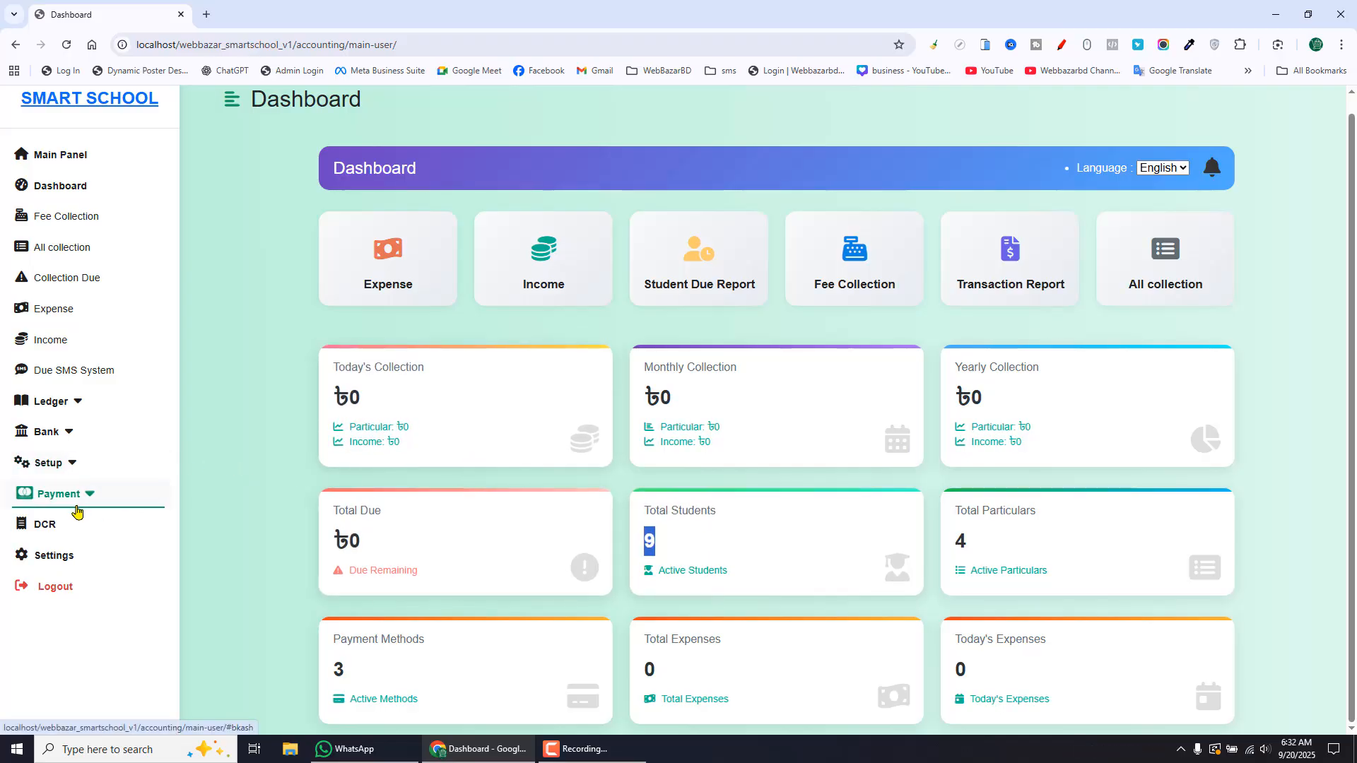
click(70, 467)
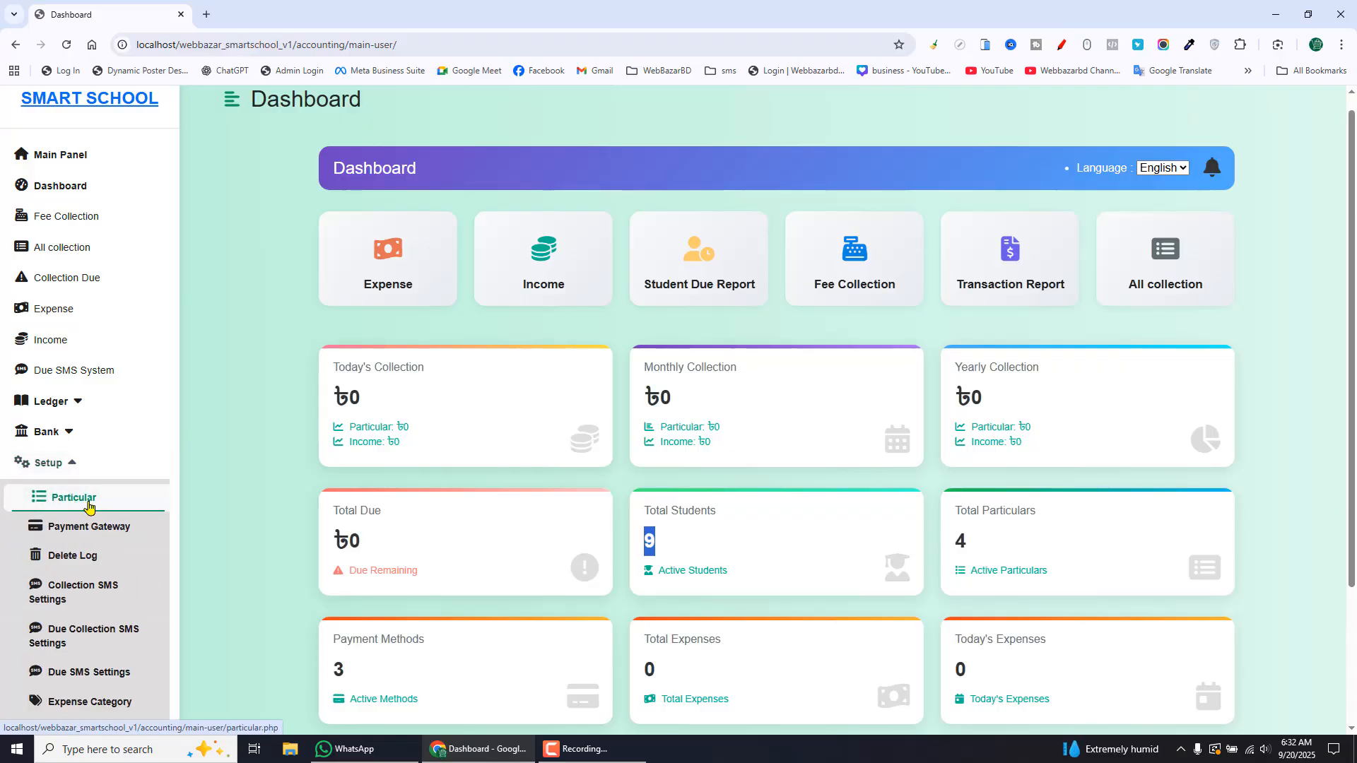
click(87, 506)
scroll(646, 485, down, 1)
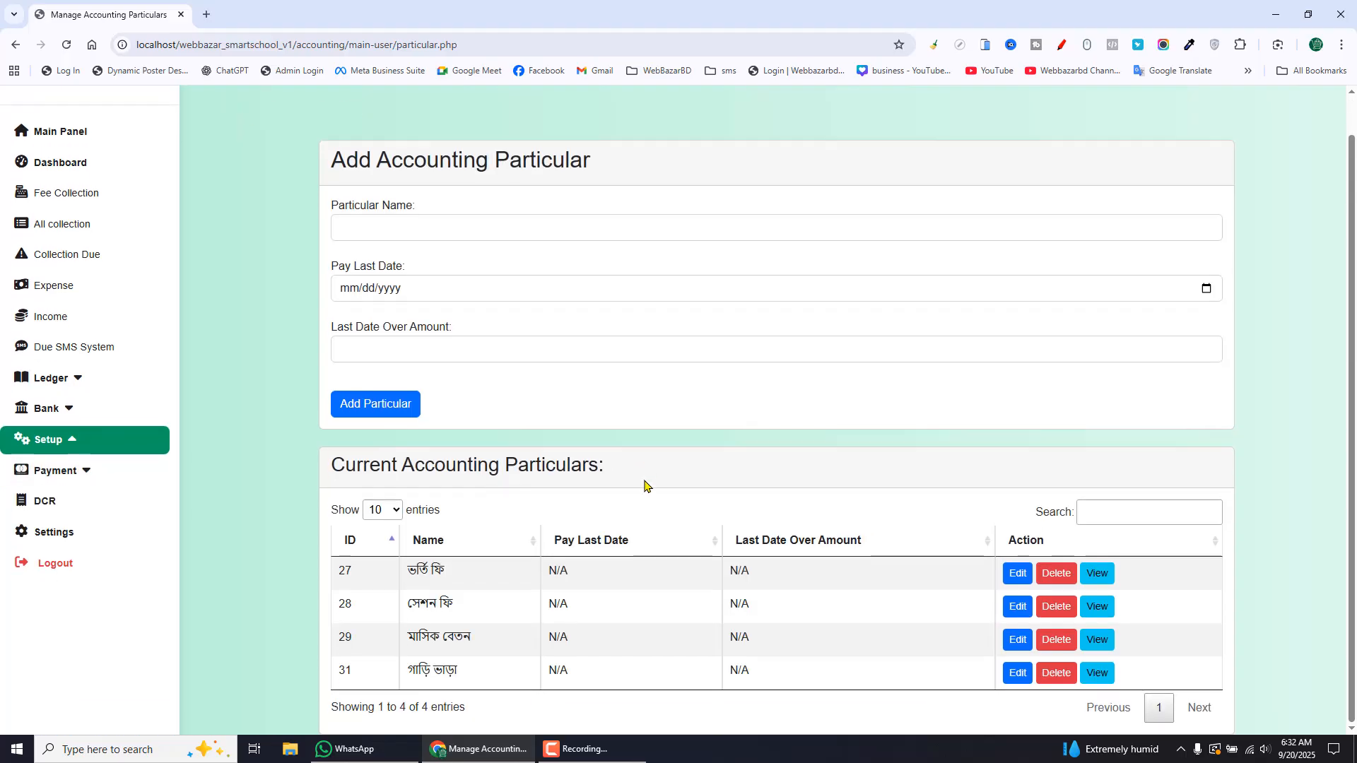
Open the amount settings of the গাড়ি ভাড়া particular
drag(409, 670, 464, 677)
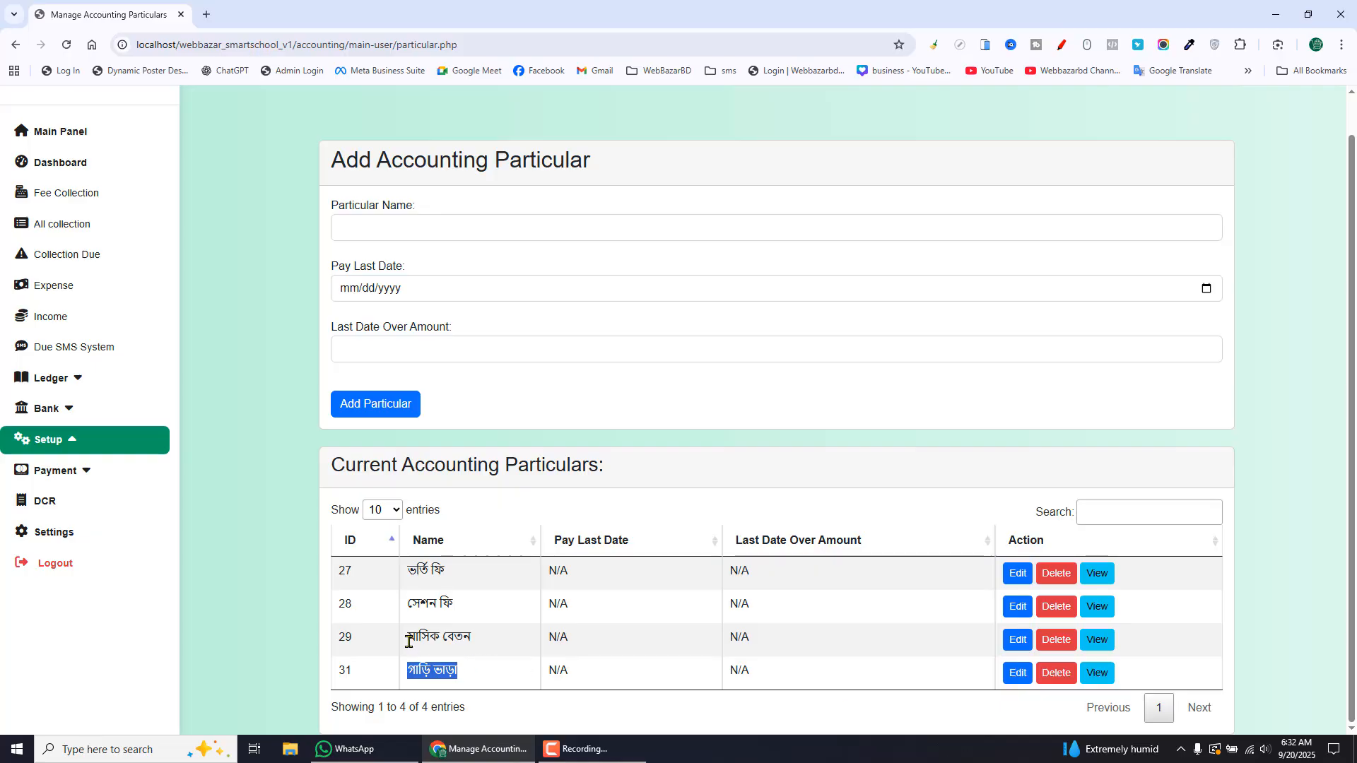
drag(409, 642, 468, 639)
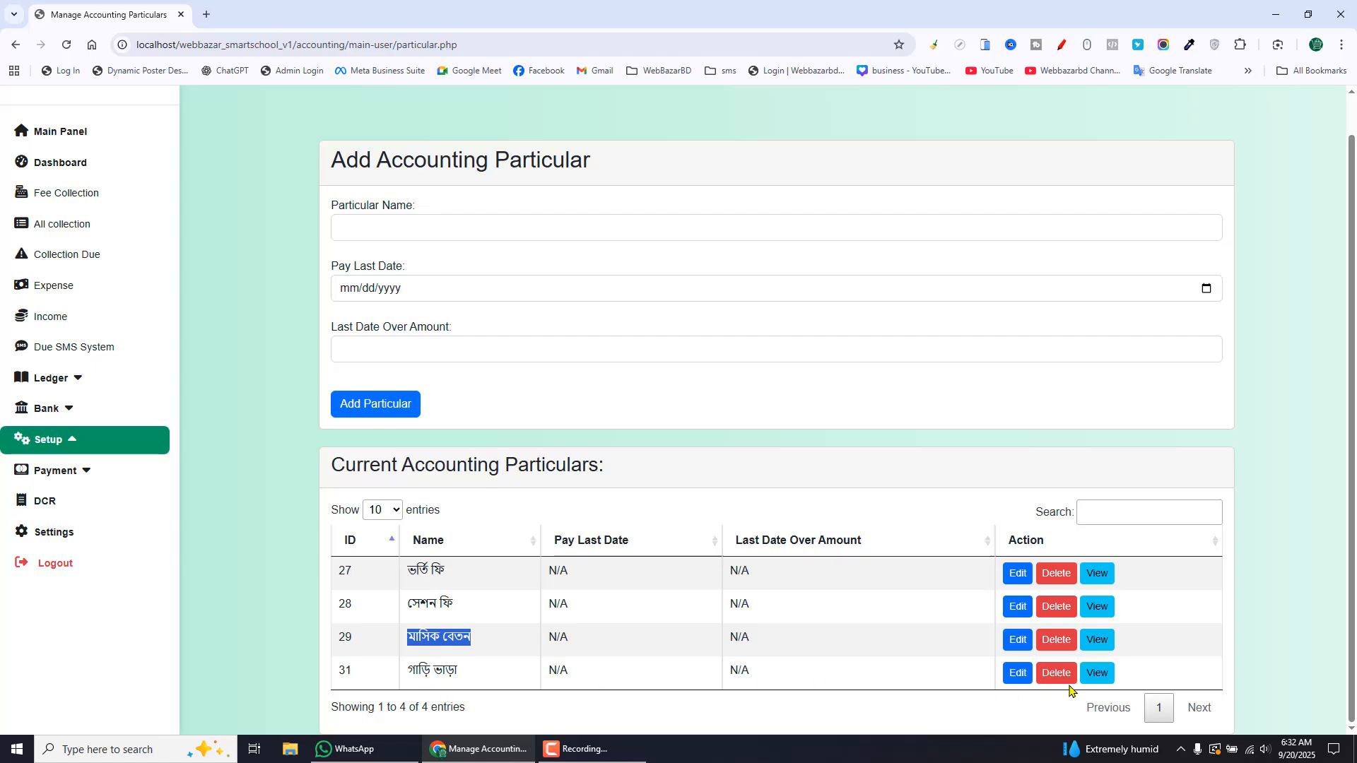
click(1096, 675)
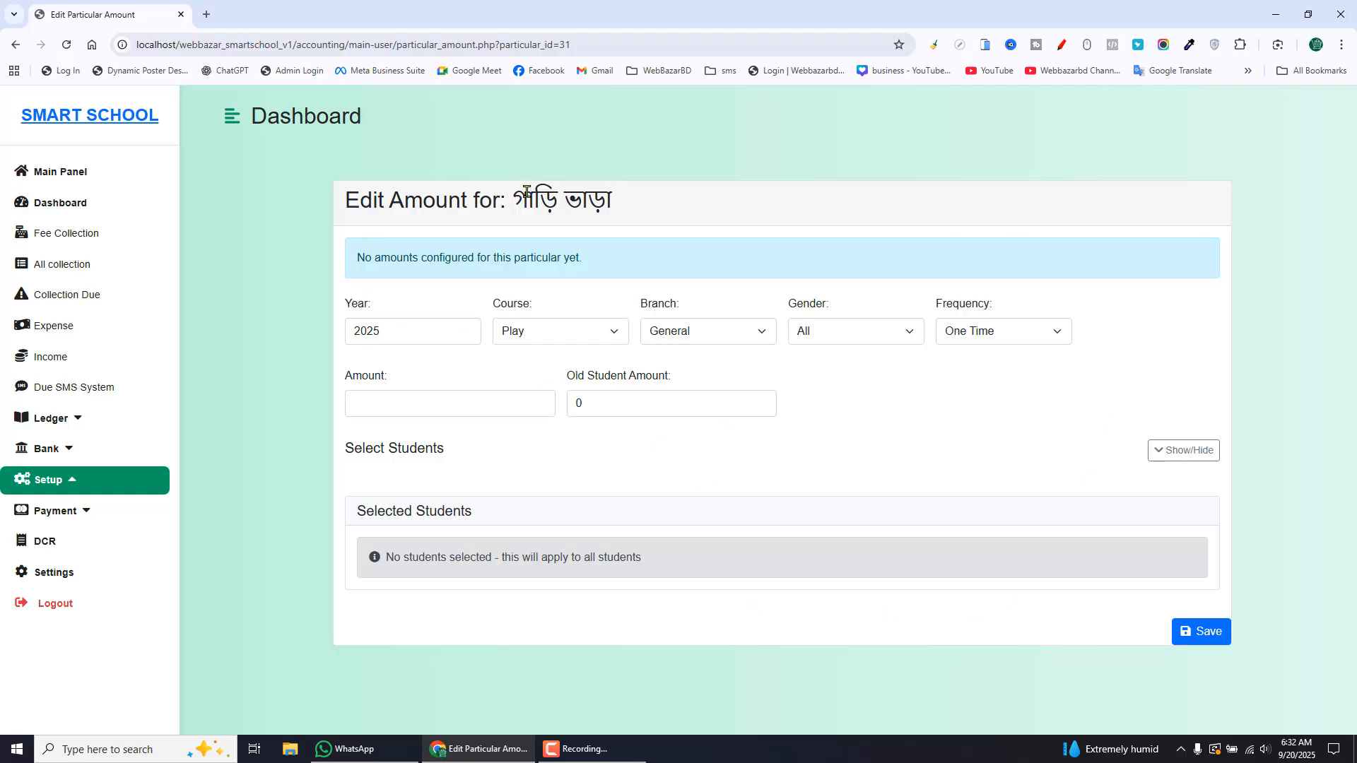
drag(514, 194, 622, 202)
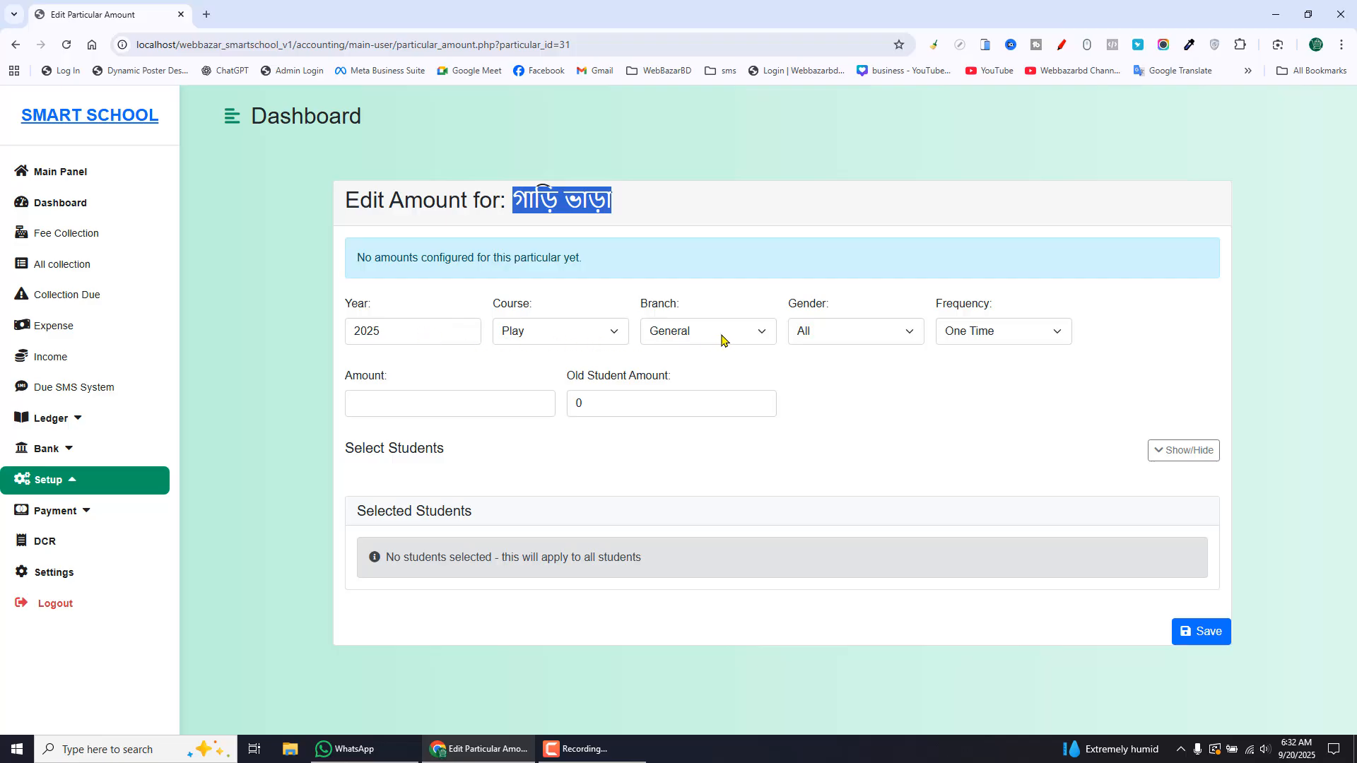
Keep year 2025 and course Play for the particular, and set its frequency to Monthly
click(428, 319)
click(573, 337)
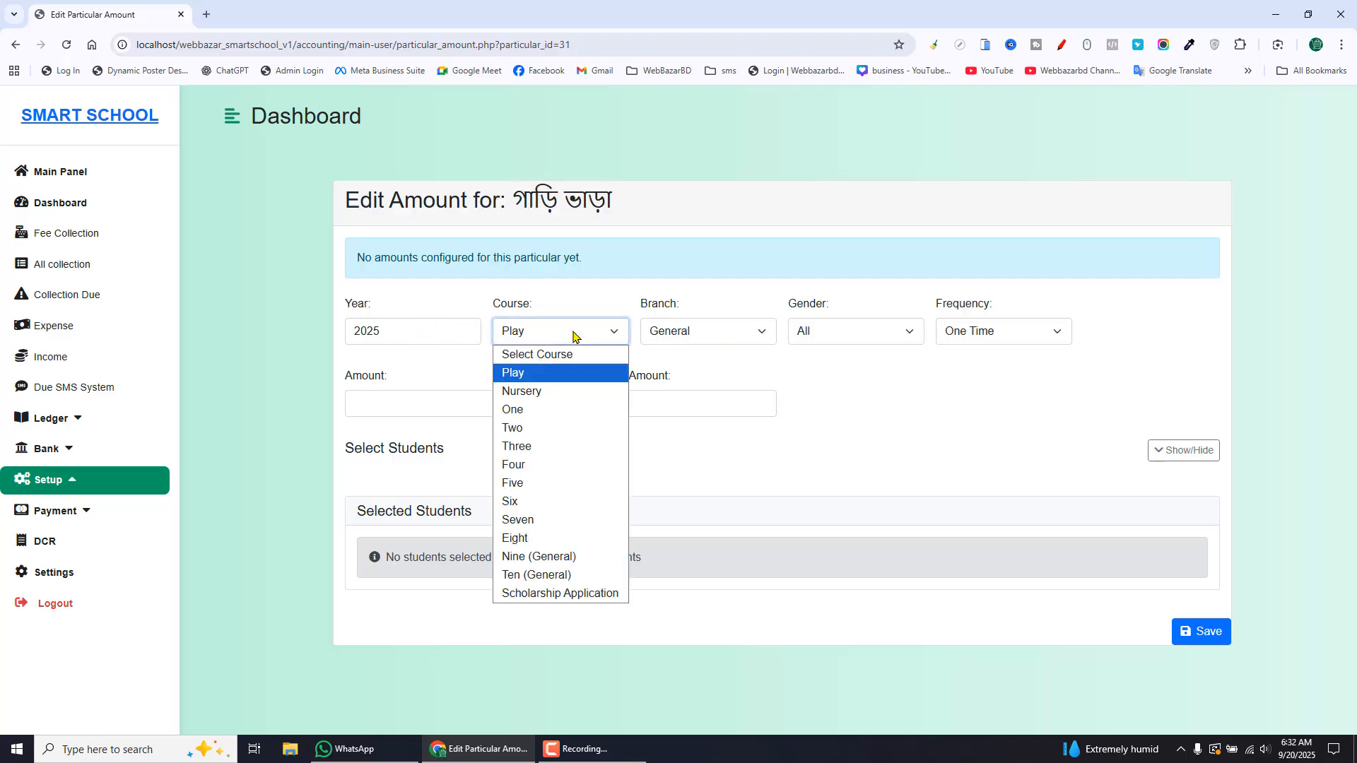
click(573, 336)
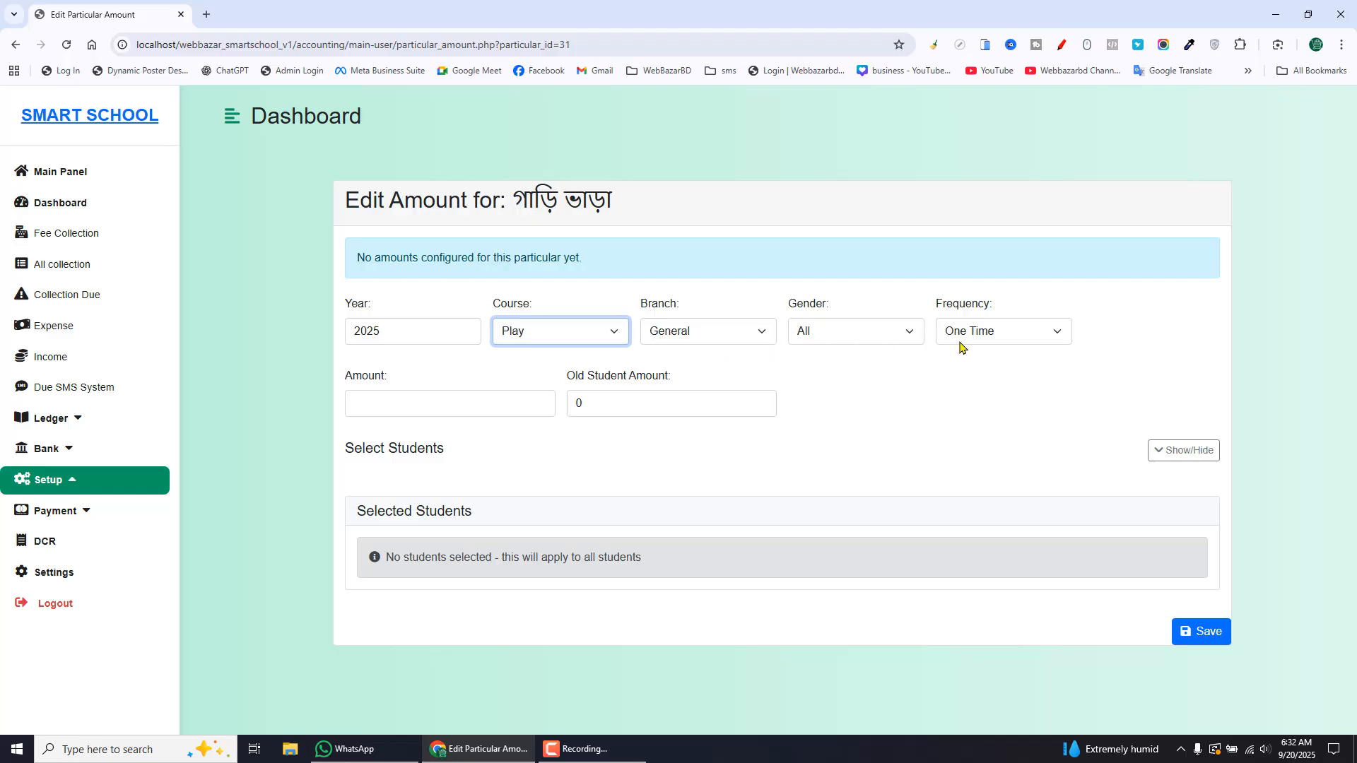
click(1003, 343)
click(990, 370)
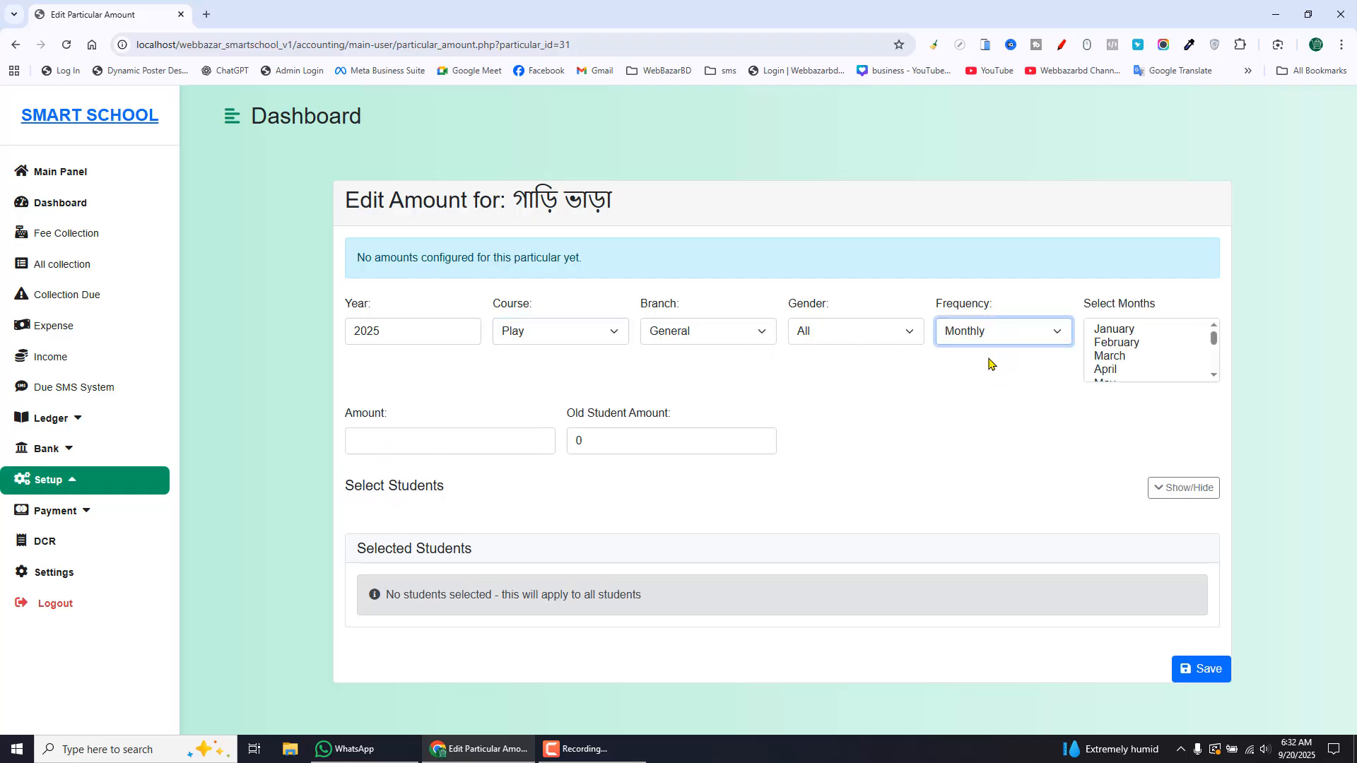
click(987, 333)
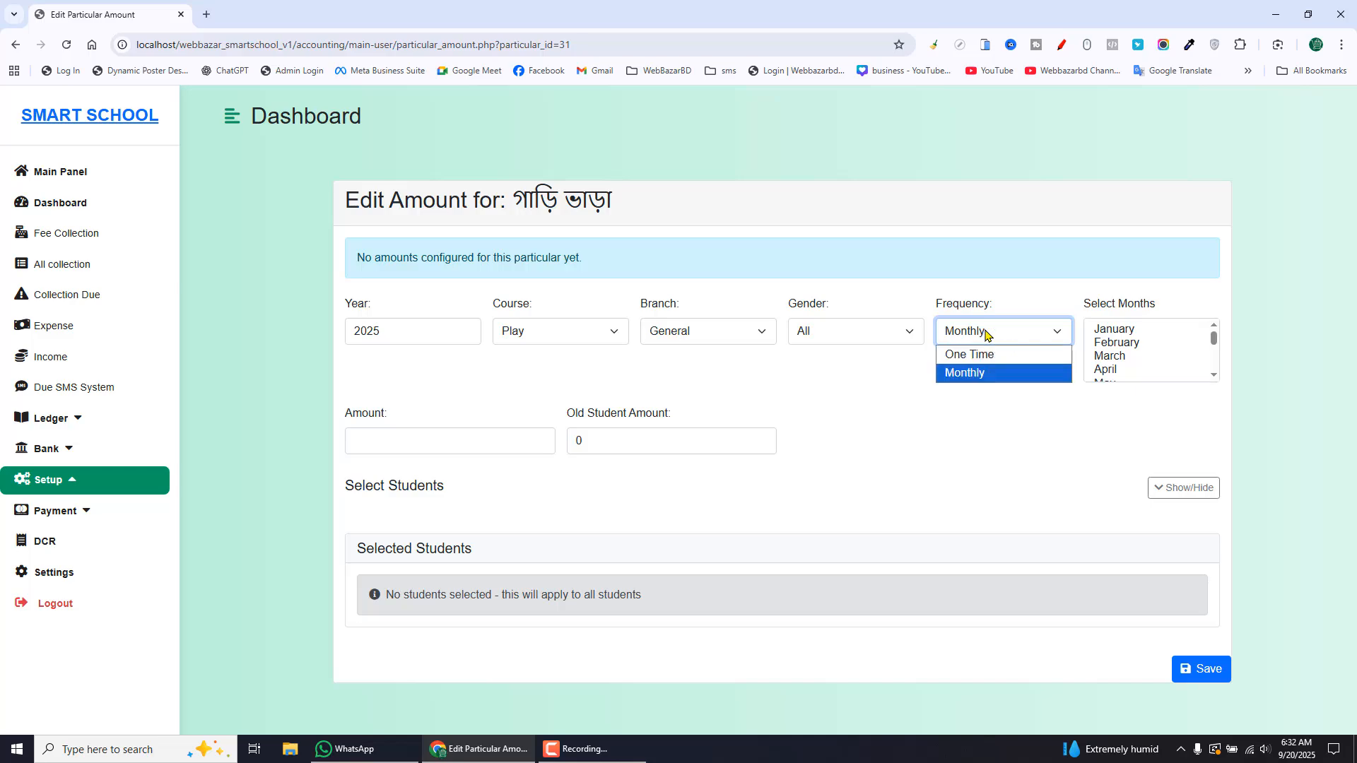
click(977, 374)
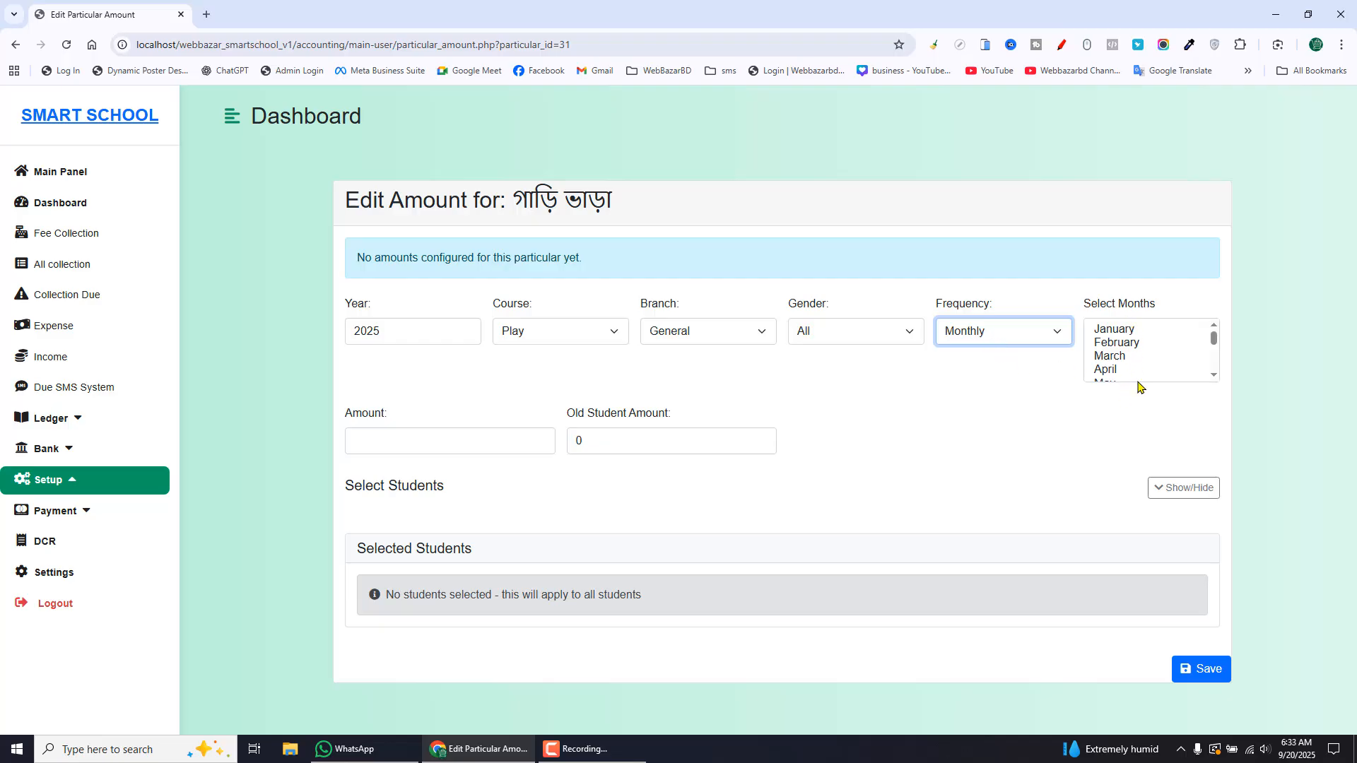
Select all months from January to December for the monthly fee
click(1214, 337)
click(1128, 331)
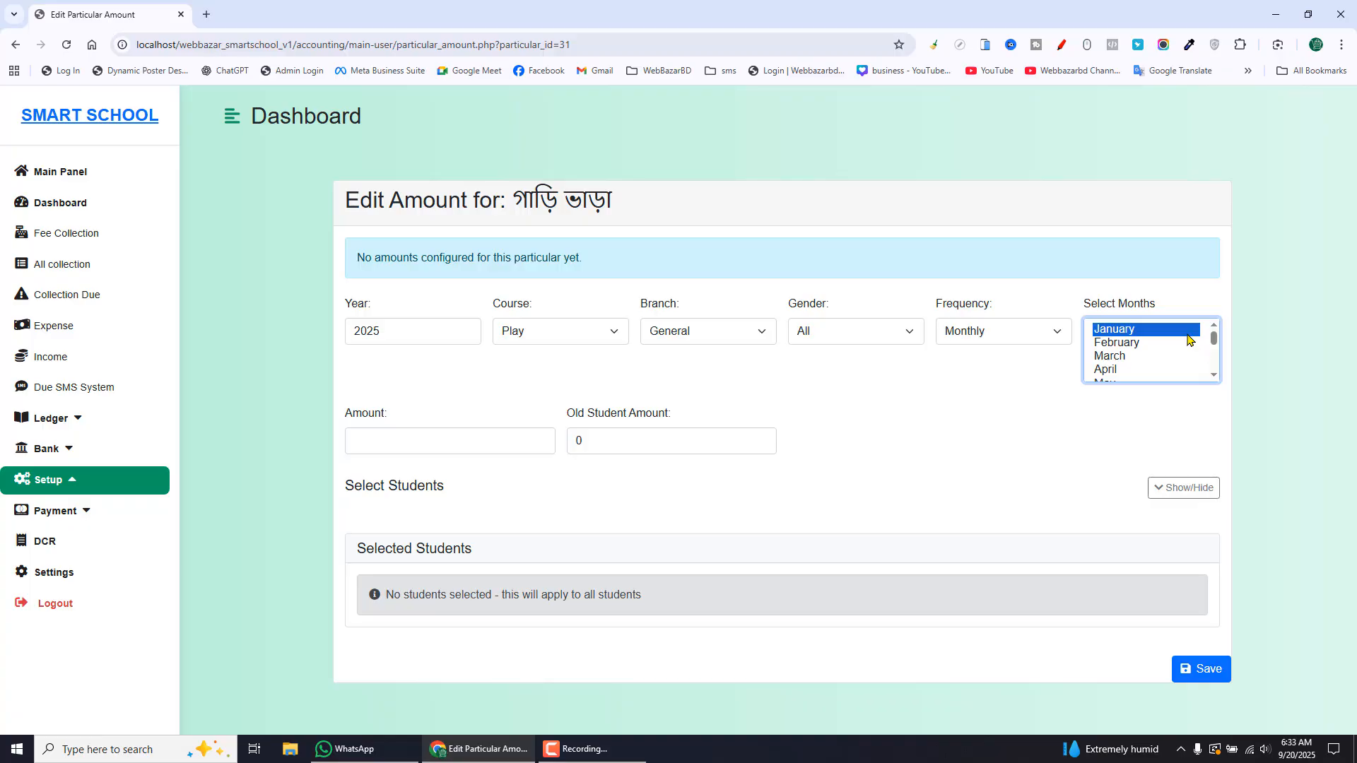
drag(1214, 345, 1213, 365)
shift+click(1120, 373)
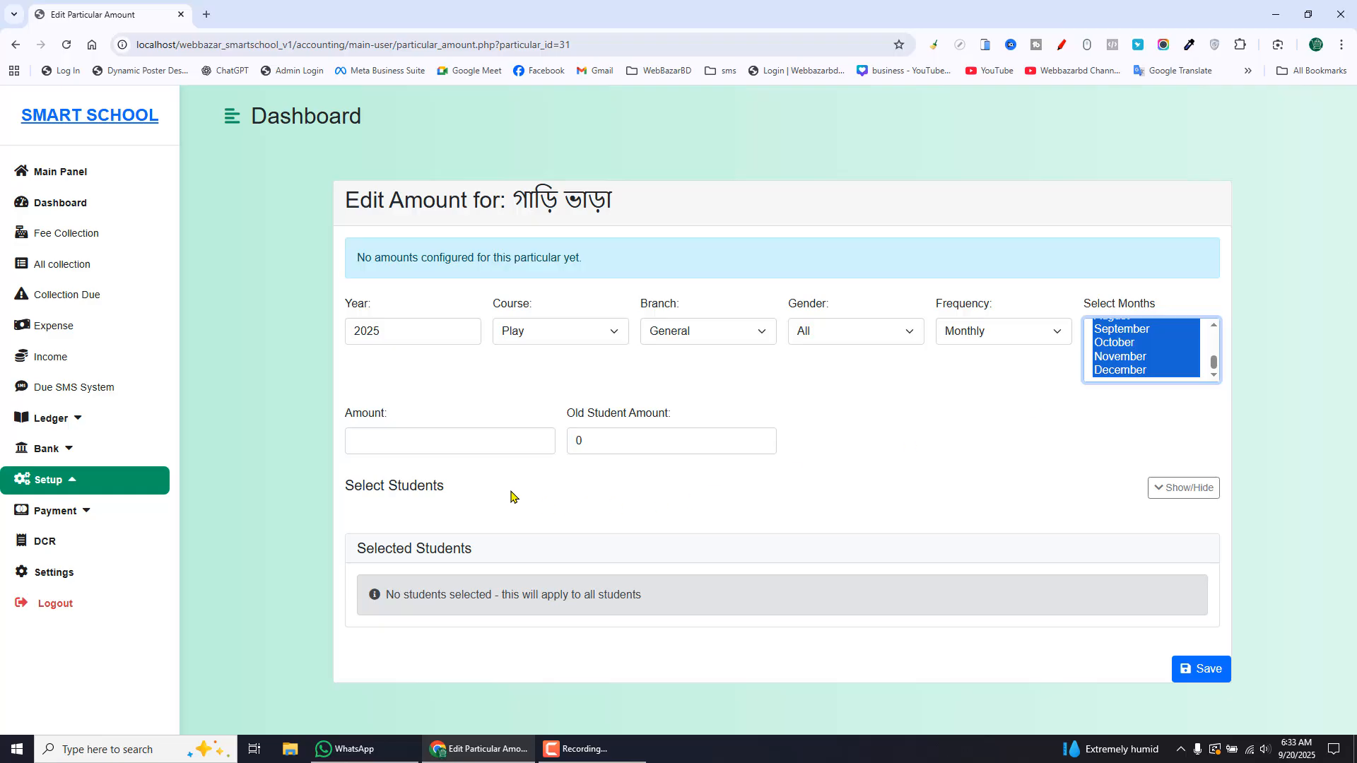
Set both the amount and the old student amount to 10
click(414, 435)
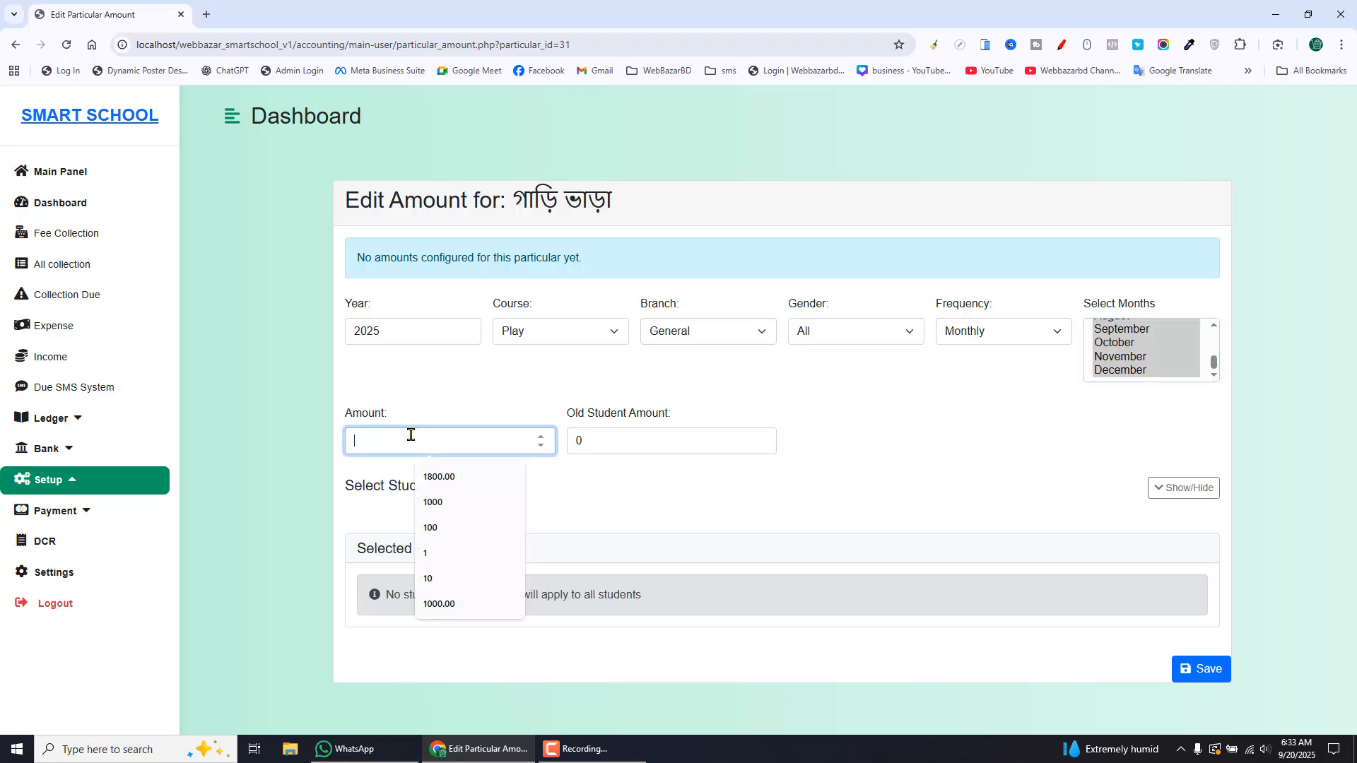
drag(339, 403, 811, 465)
key(Escape)
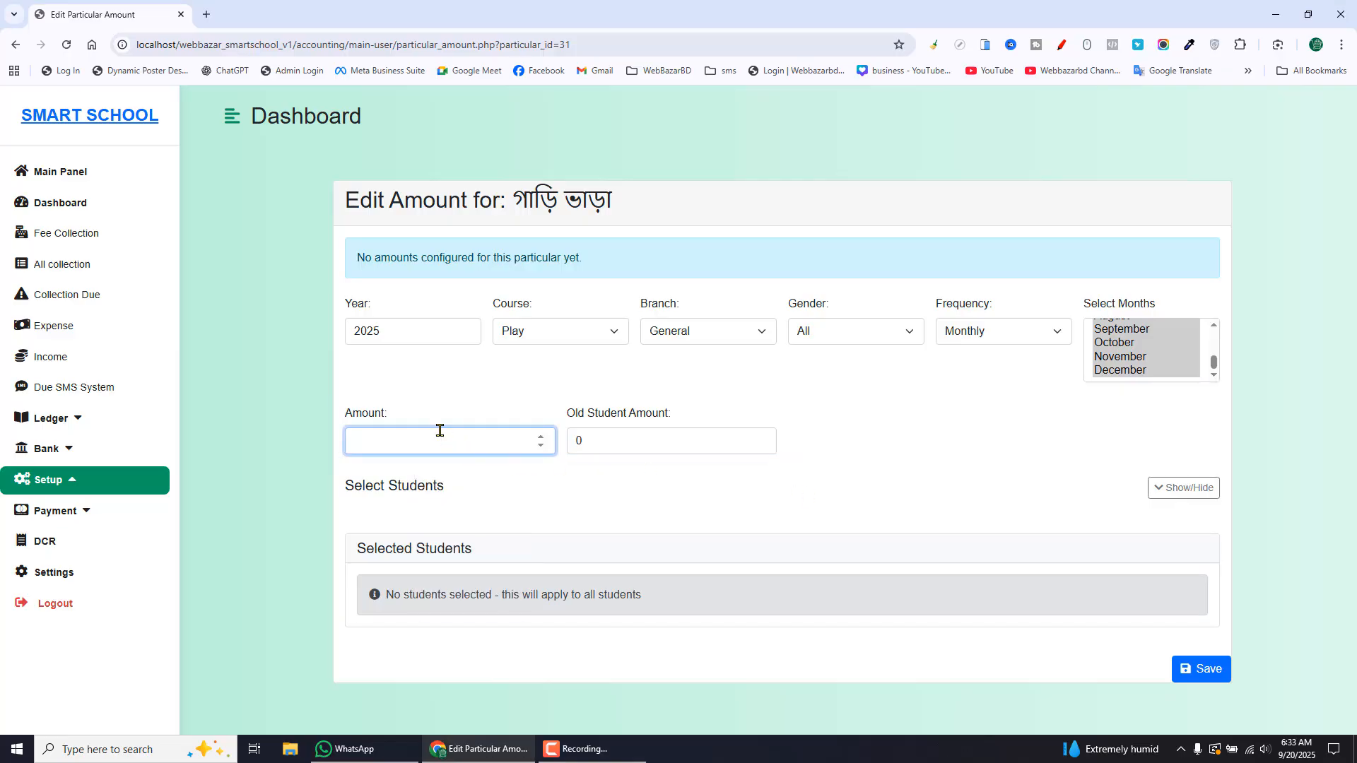
click(434, 438)
text(1)
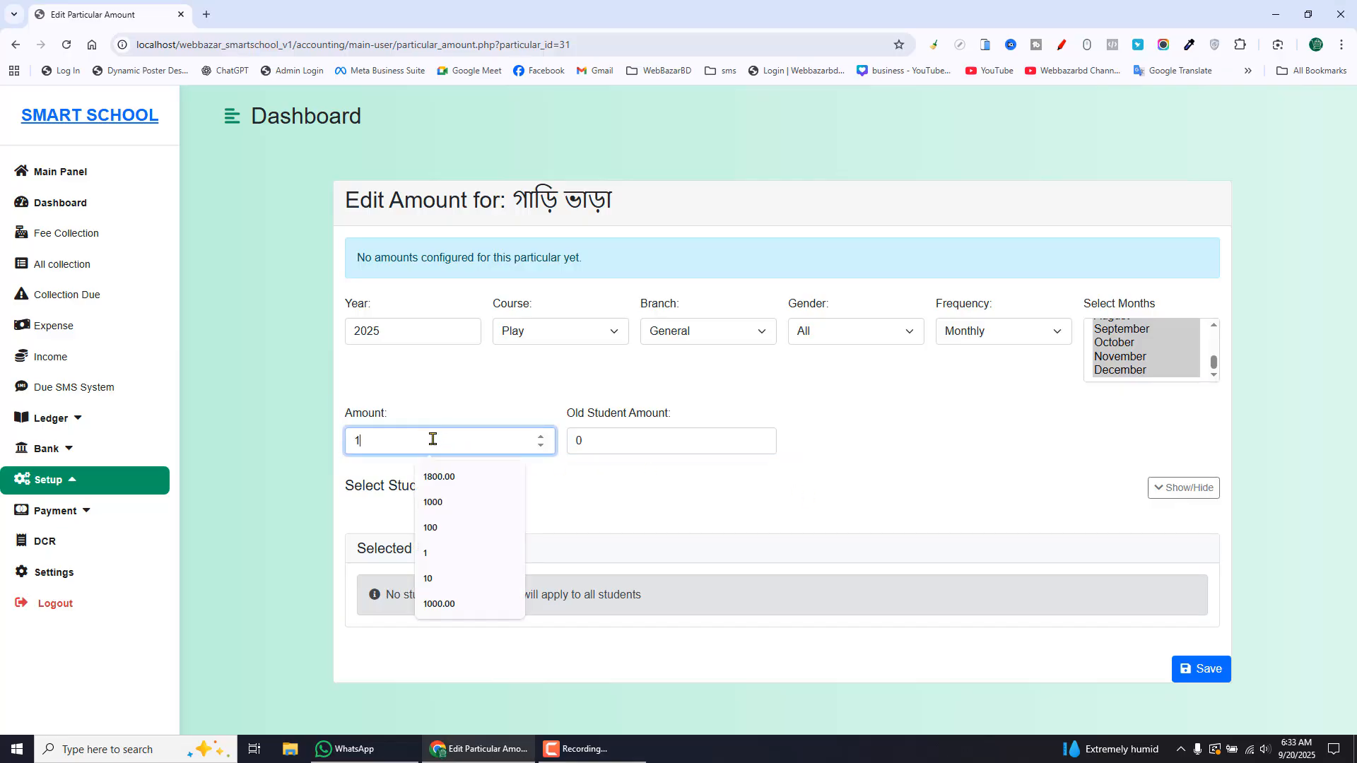
text(0)
key(Tab)
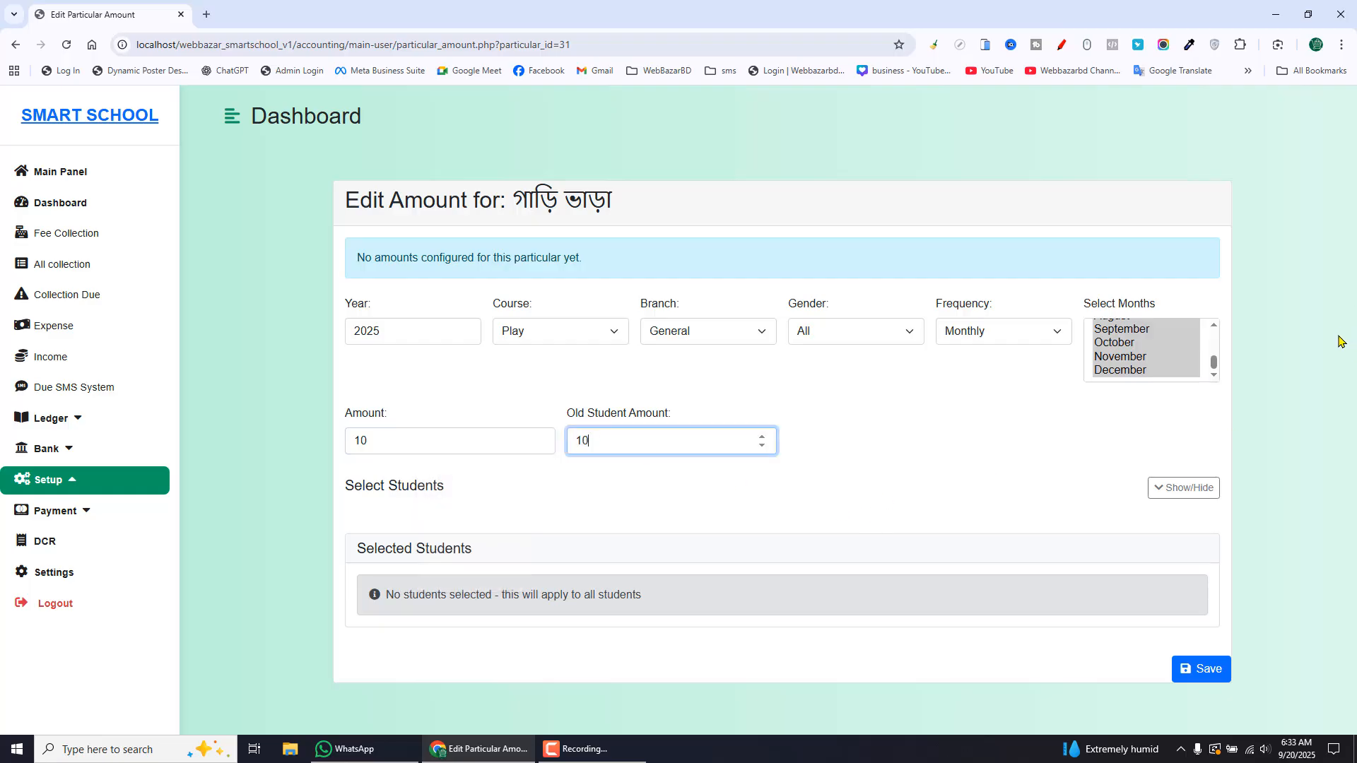
text(10)
Expand the student selection list and select all students
click(1166, 494)
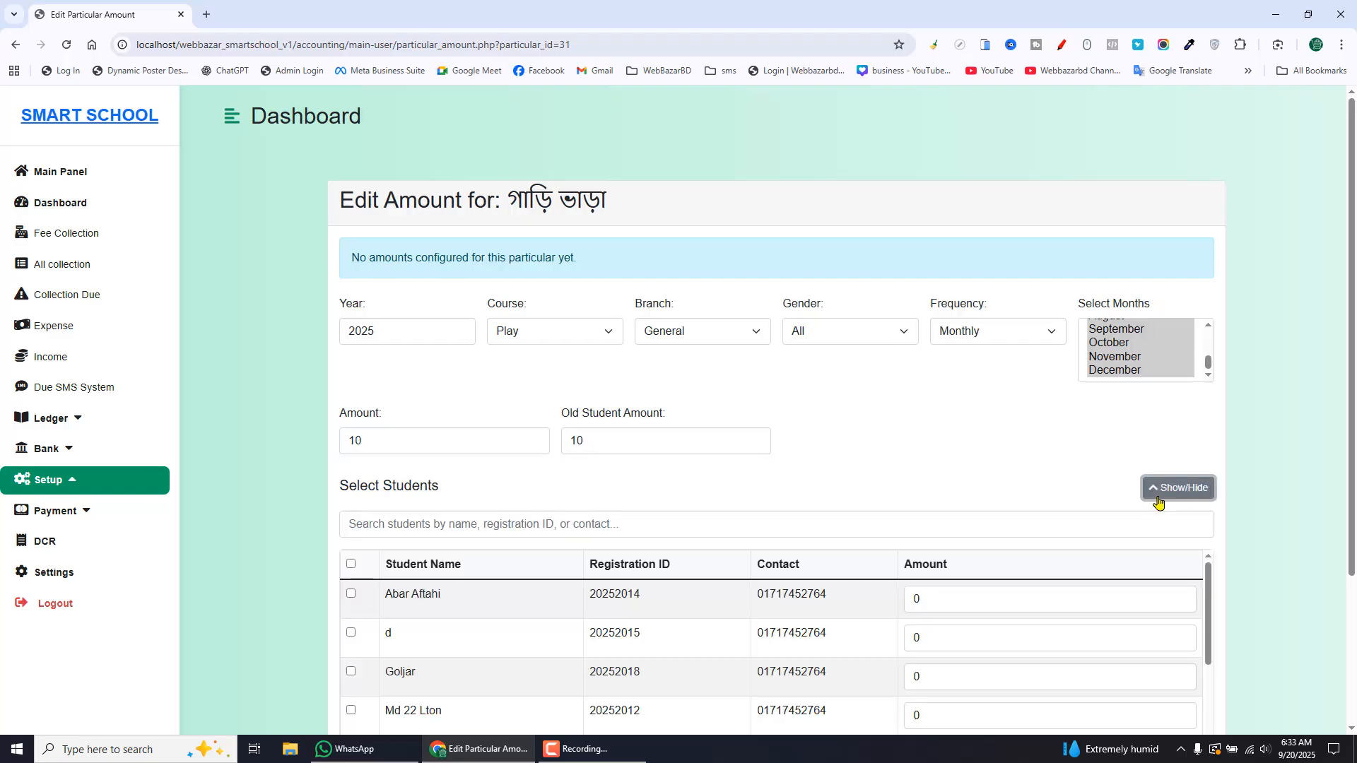
drag(1117, 467, 1231, 507)
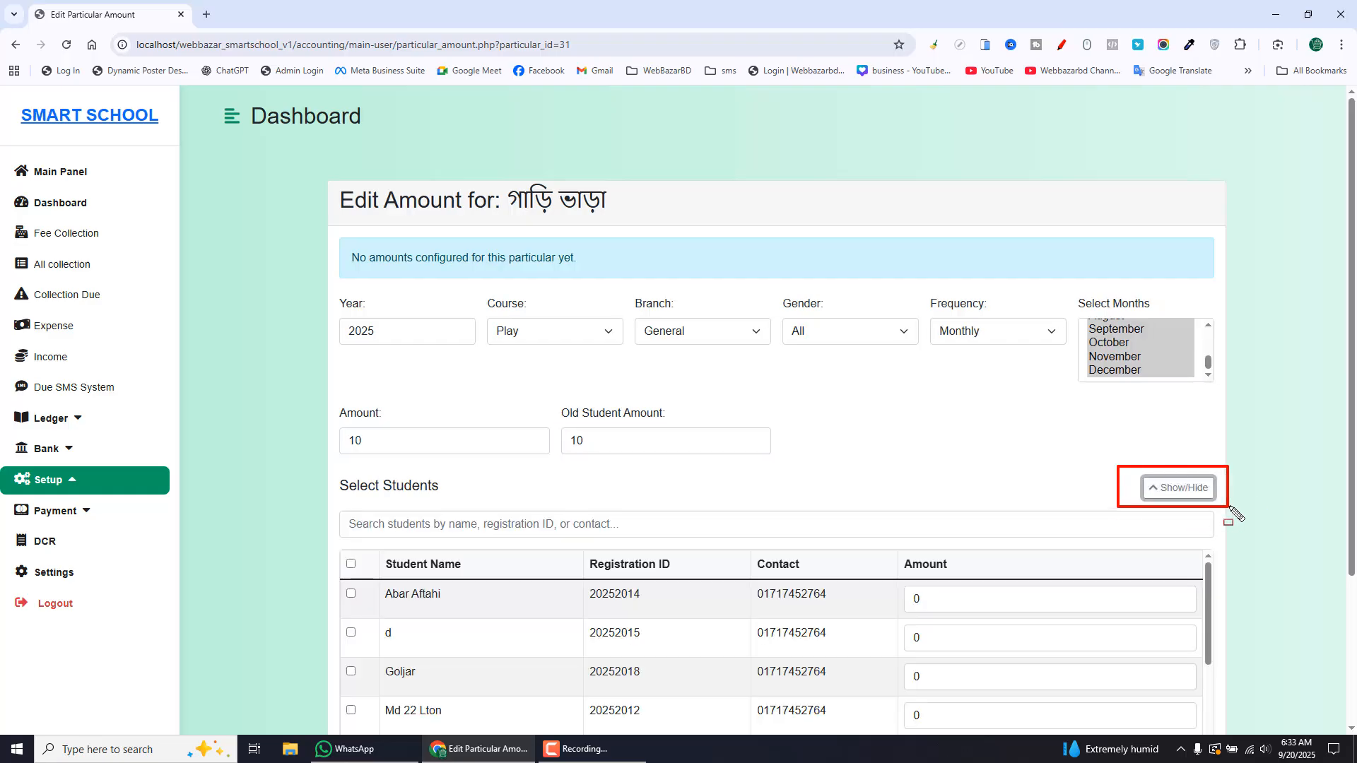
click(1188, 489)
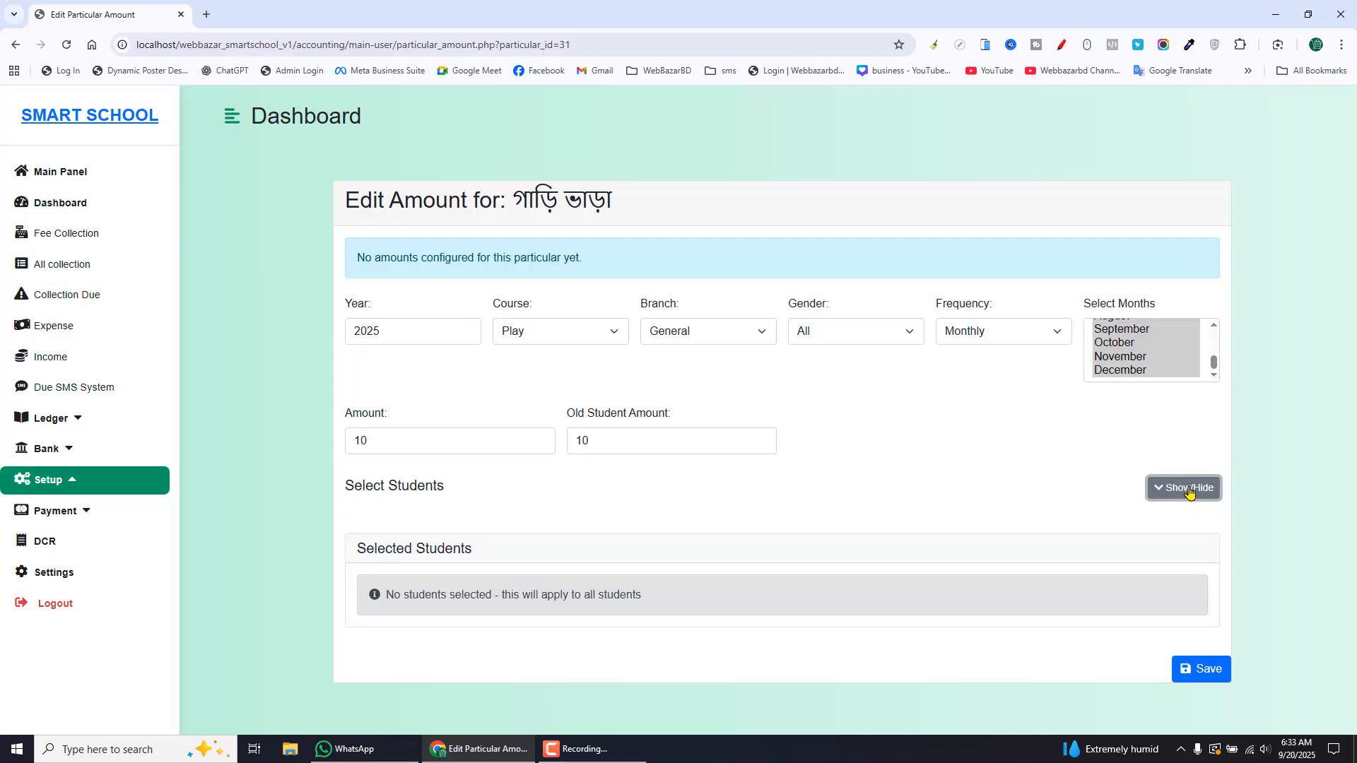
click(1188, 489)
scroll(1353, 541, down, 3)
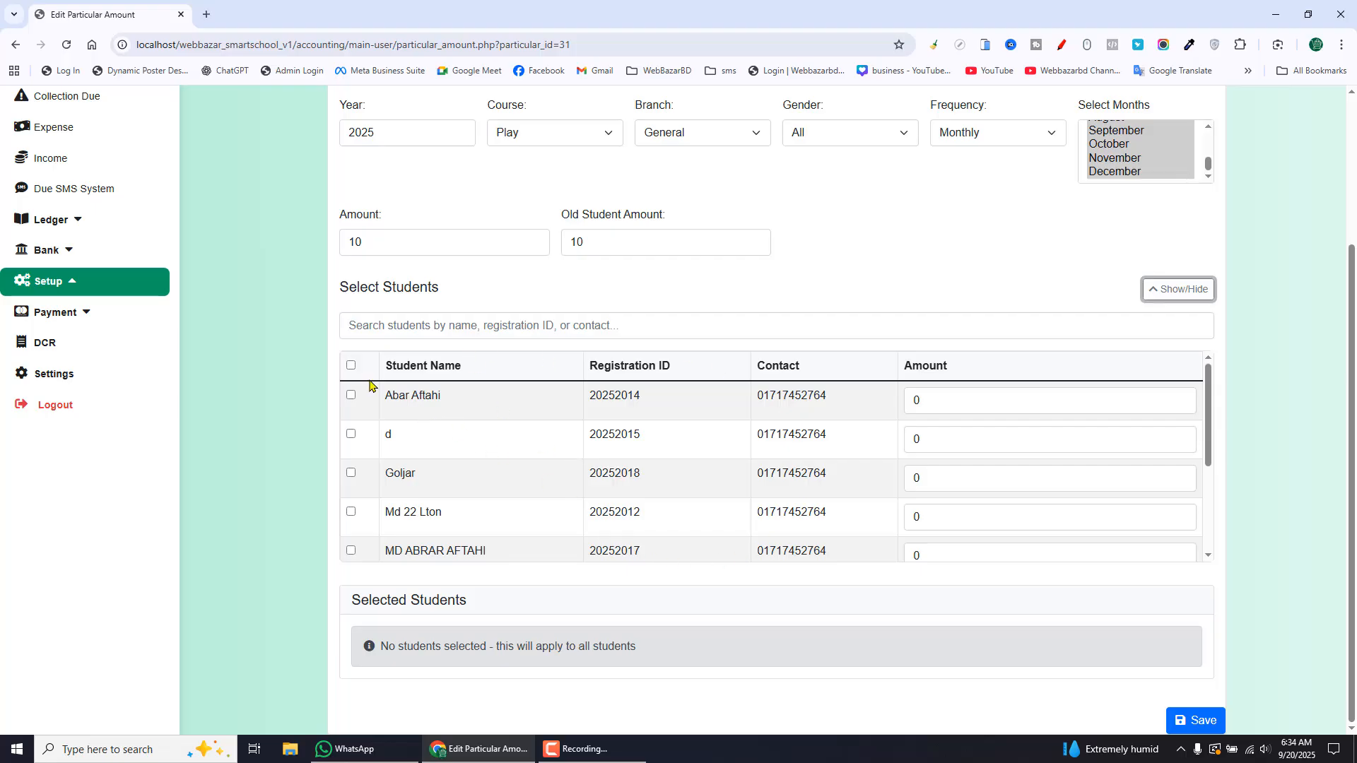
click(350, 367)
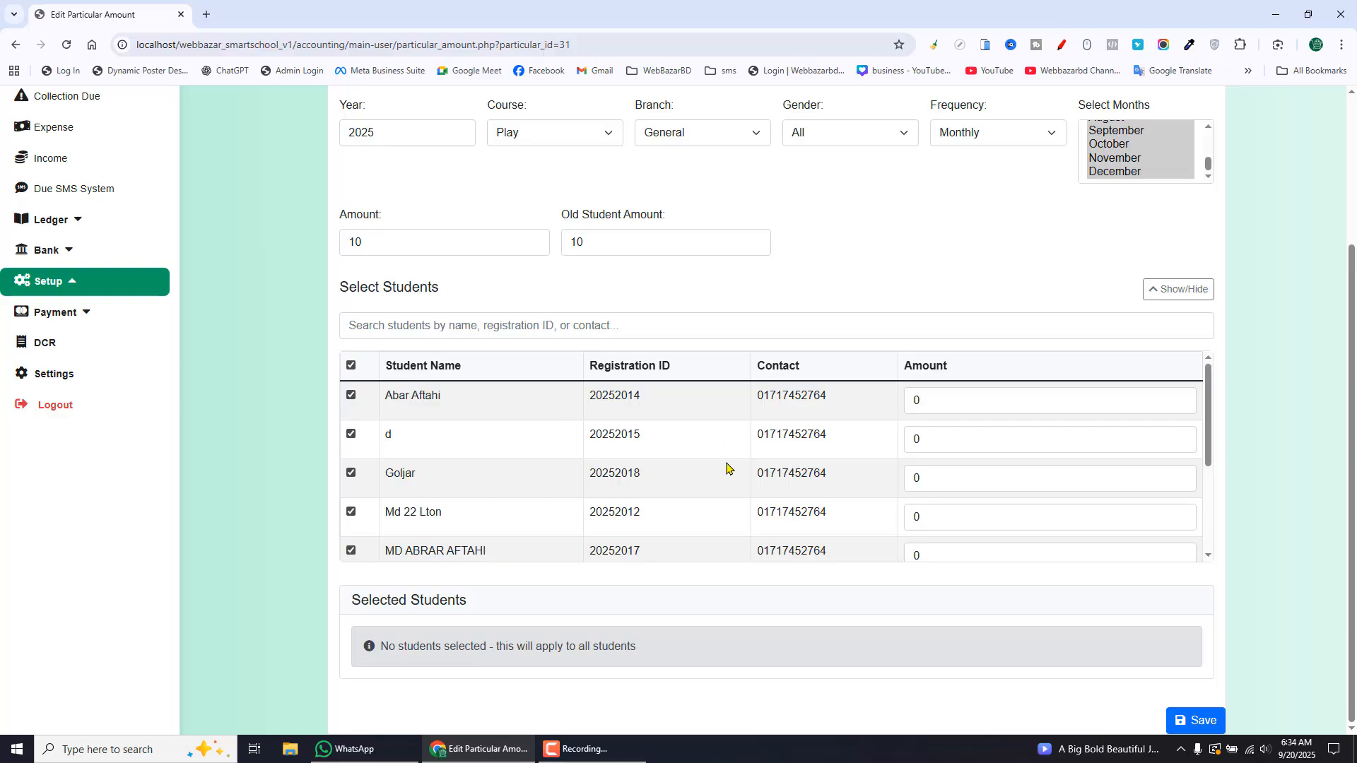
double_click(942, 406)
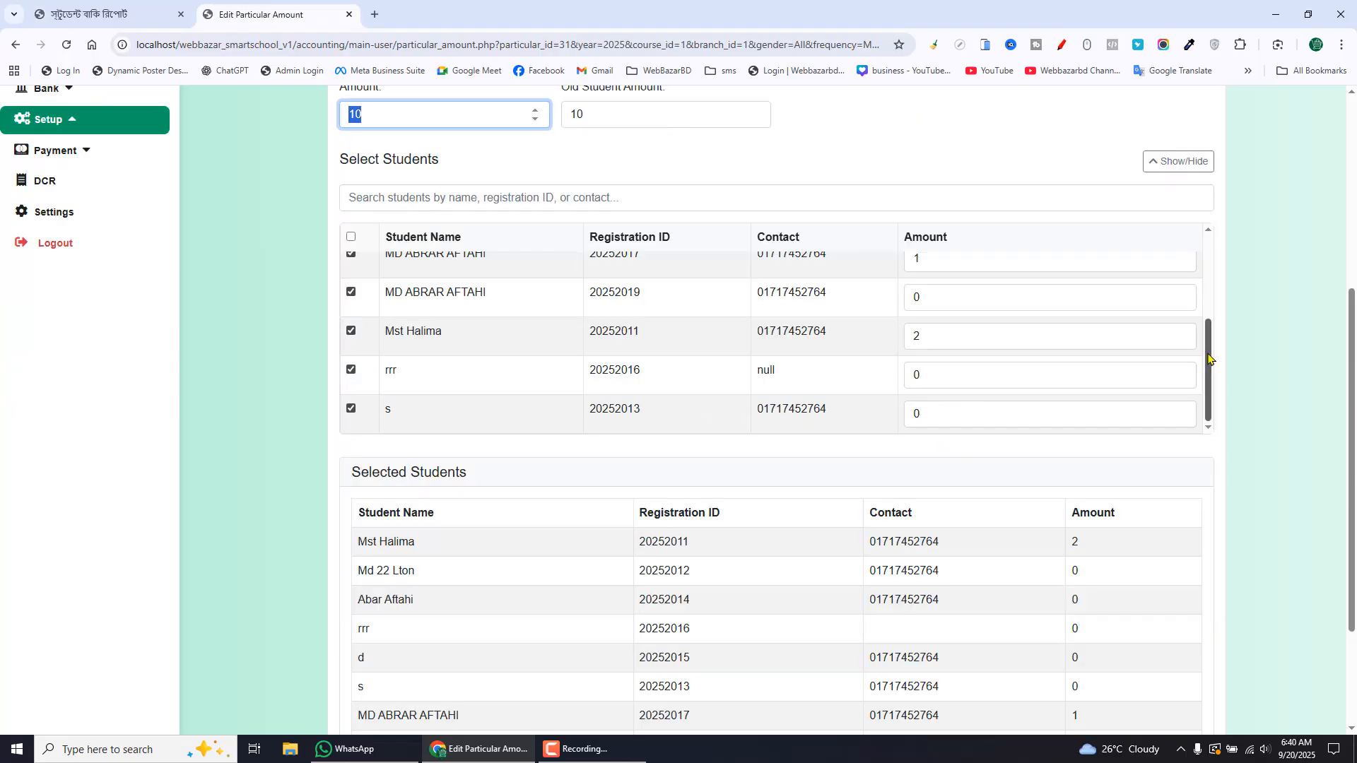
Deselect all students, select only the two with individual amounts 1 and 2, and save the particular's amount settings
scroll(1209, 358, up, 5)
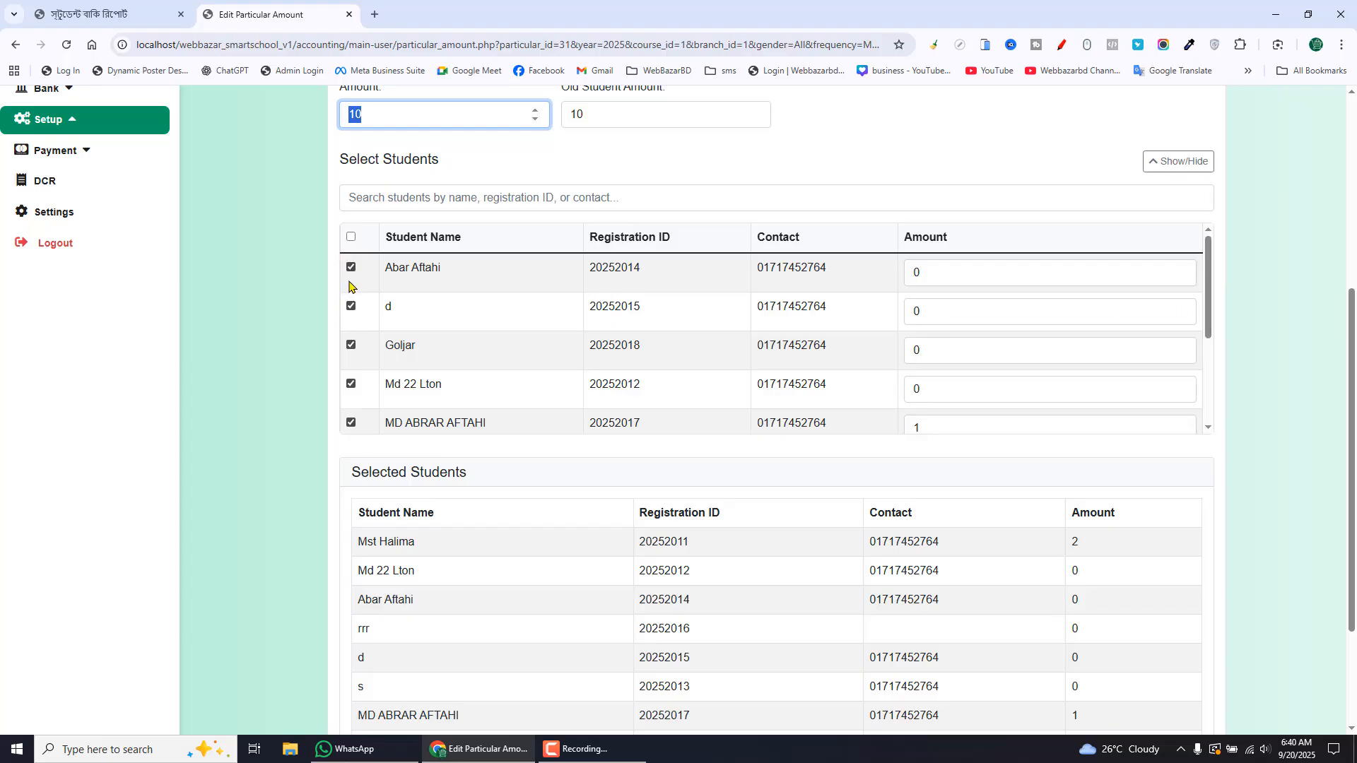
click(351, 240)
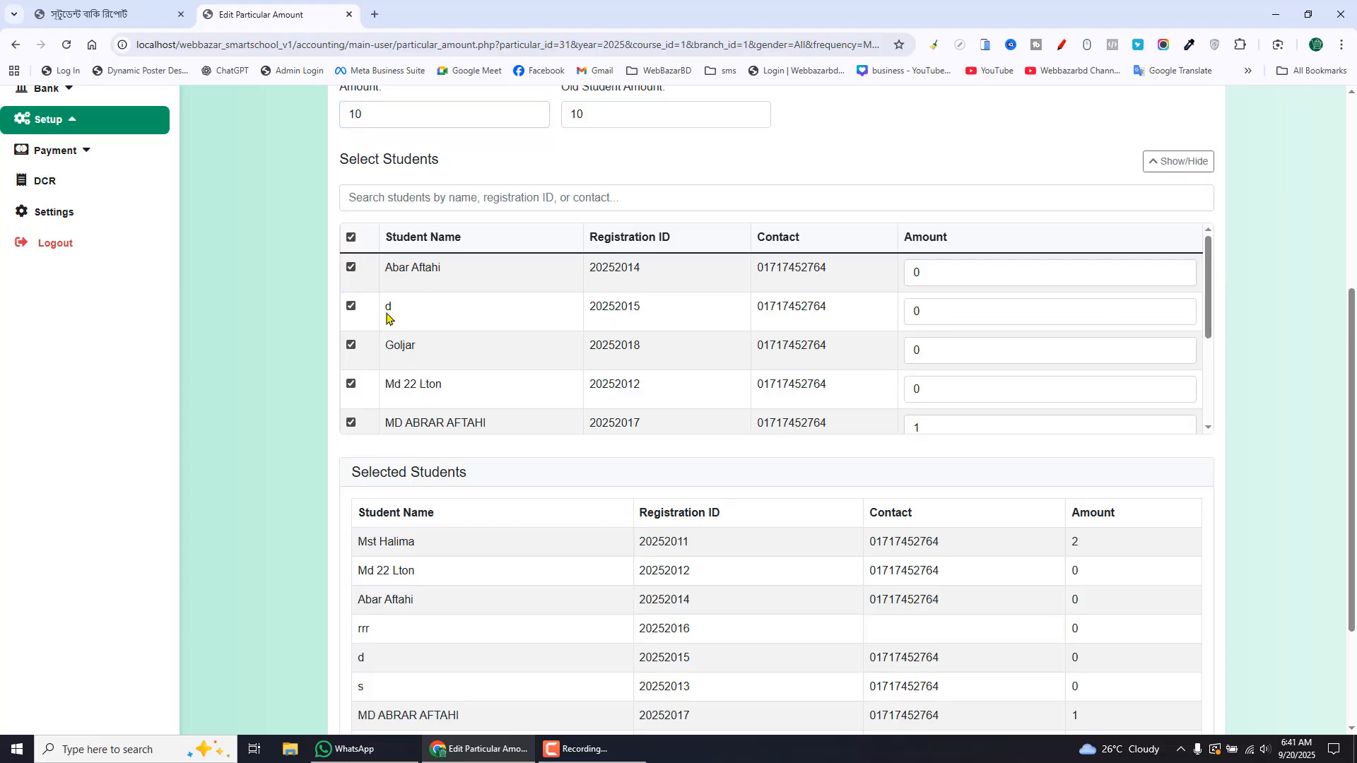
click(351, 237)
drag(1209, 305, 1209, 358)
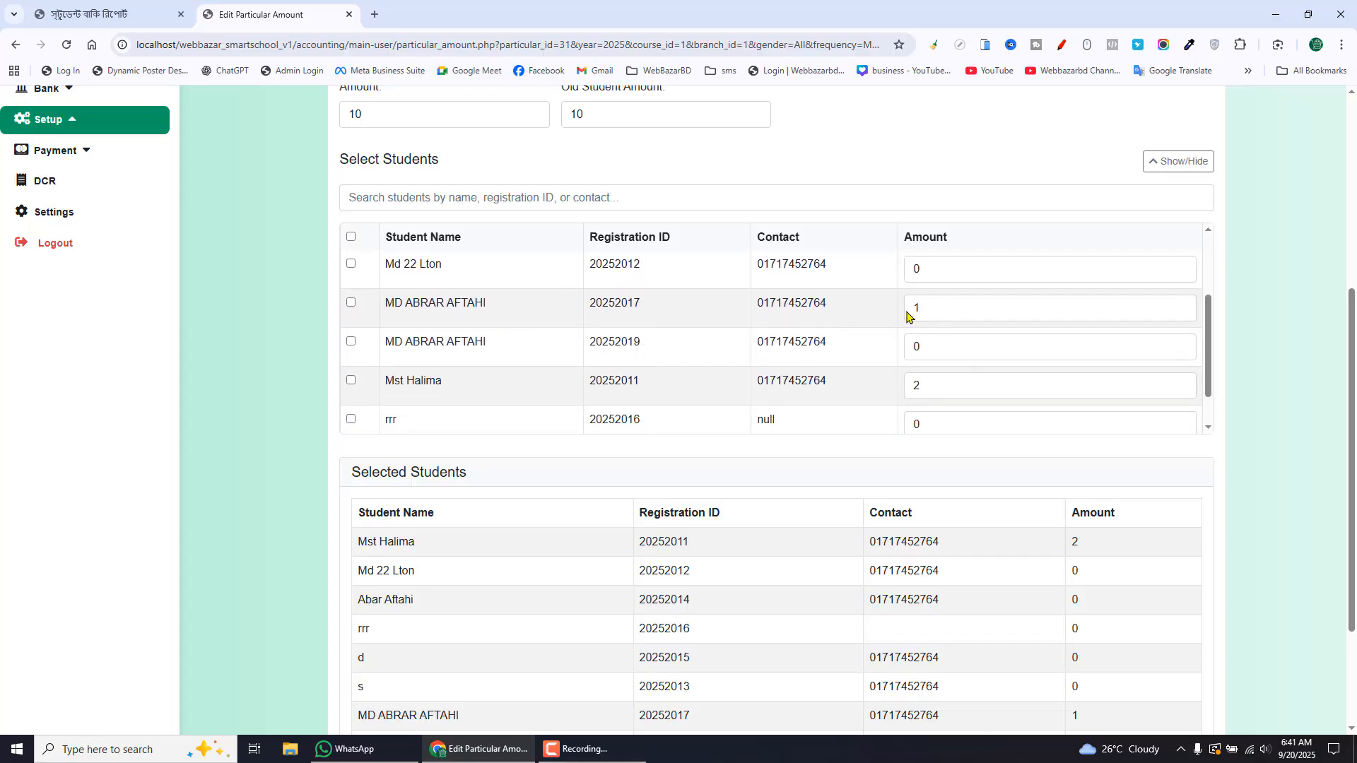
click(351, 303)
click(351, 381)
drag(1353, 359, 1354, 449)
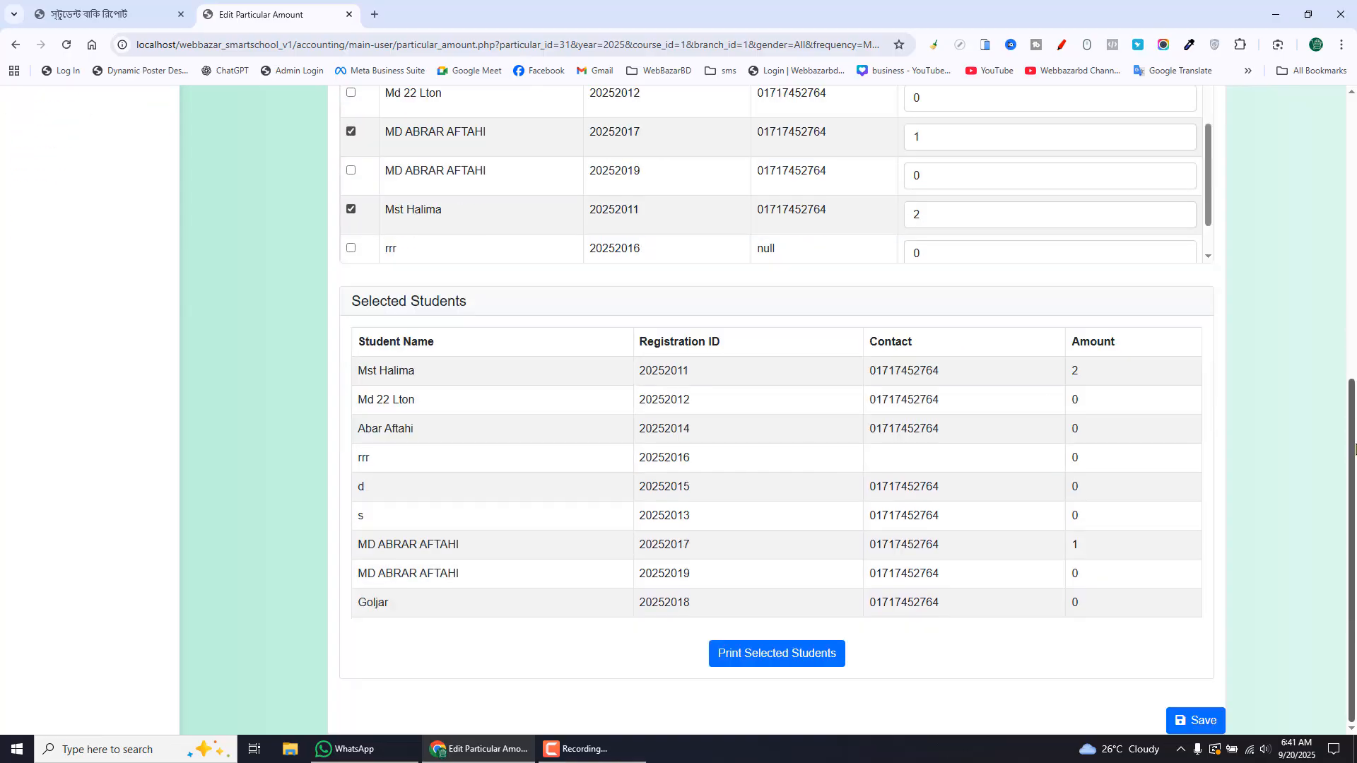
click(1196, 720)
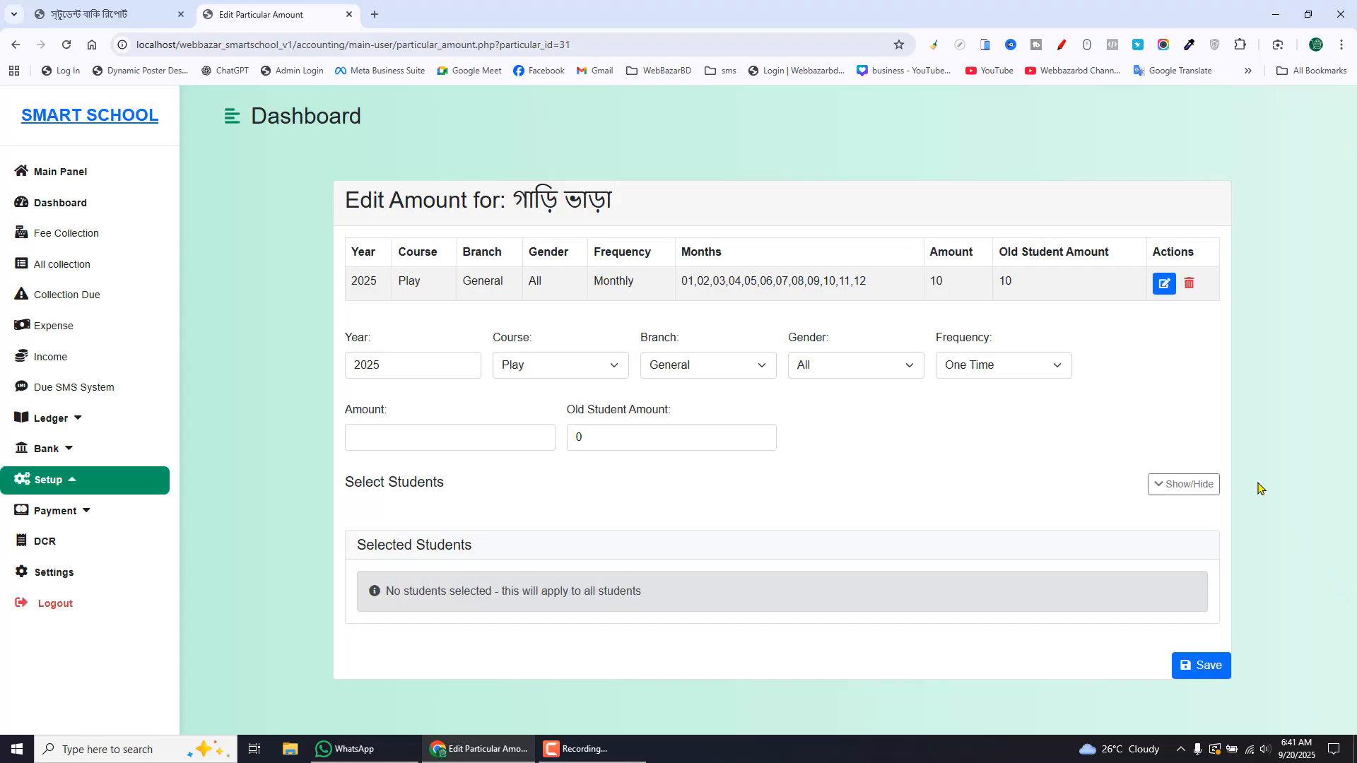
Reopen the saved 2025 Play amount entry for editing and review its selected students and their individual amounts
click(1164, 284)
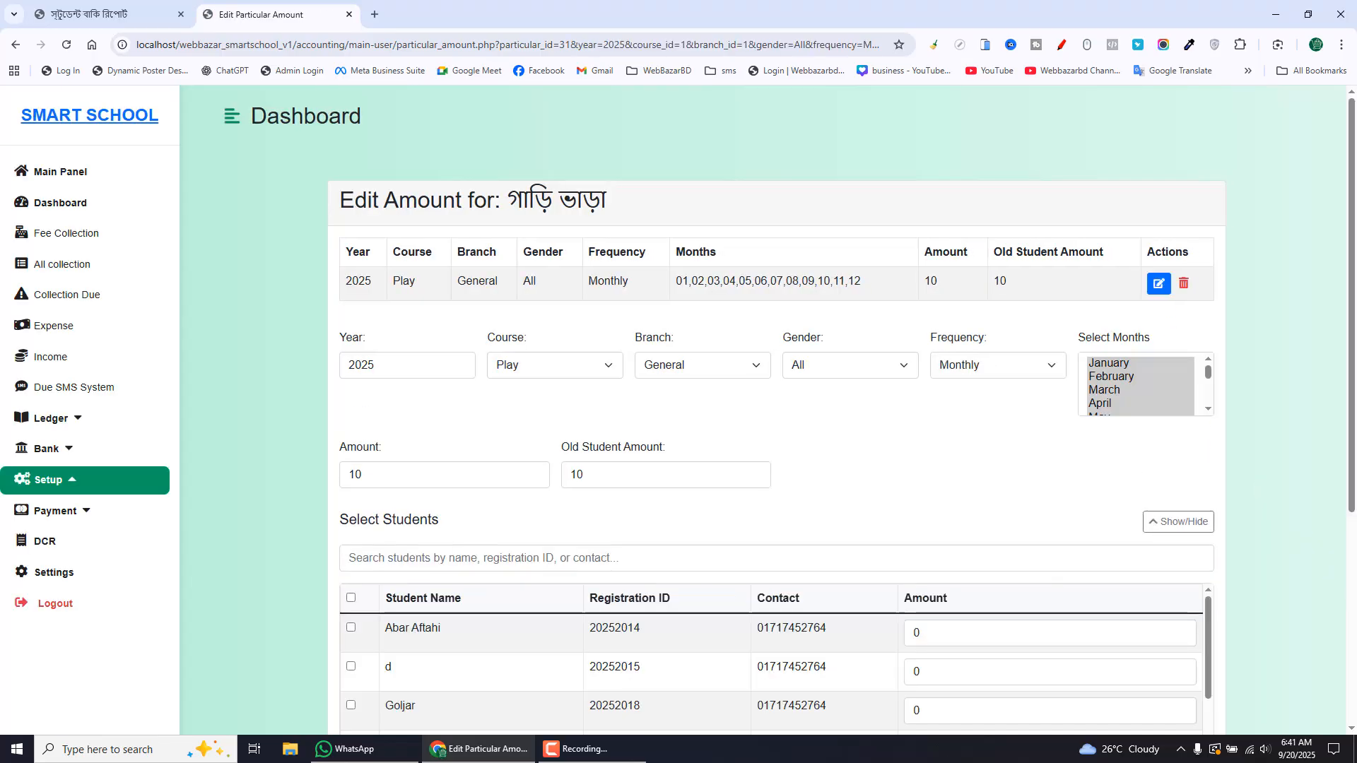
drag(1353, 223, 1355, 430)
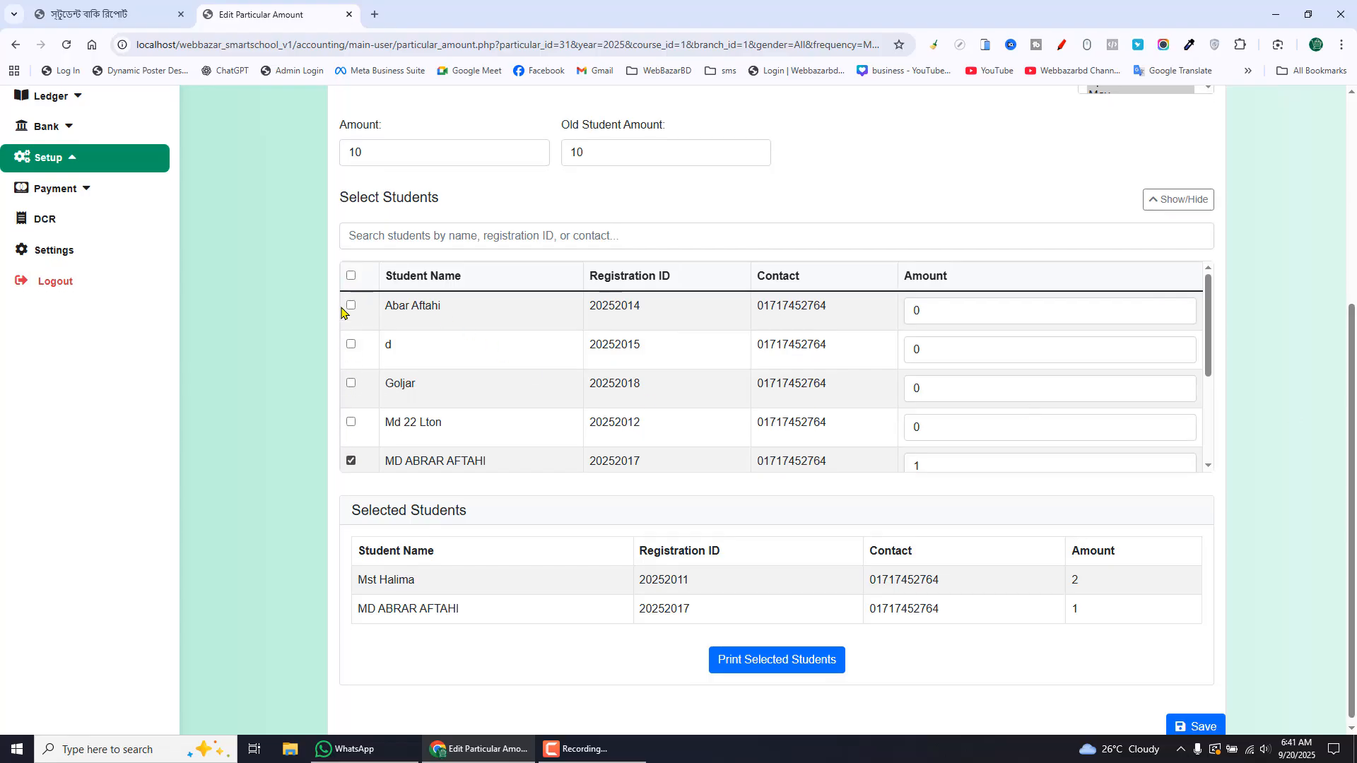
click(350, 458)
drag(1208, 333, 1212, 419)
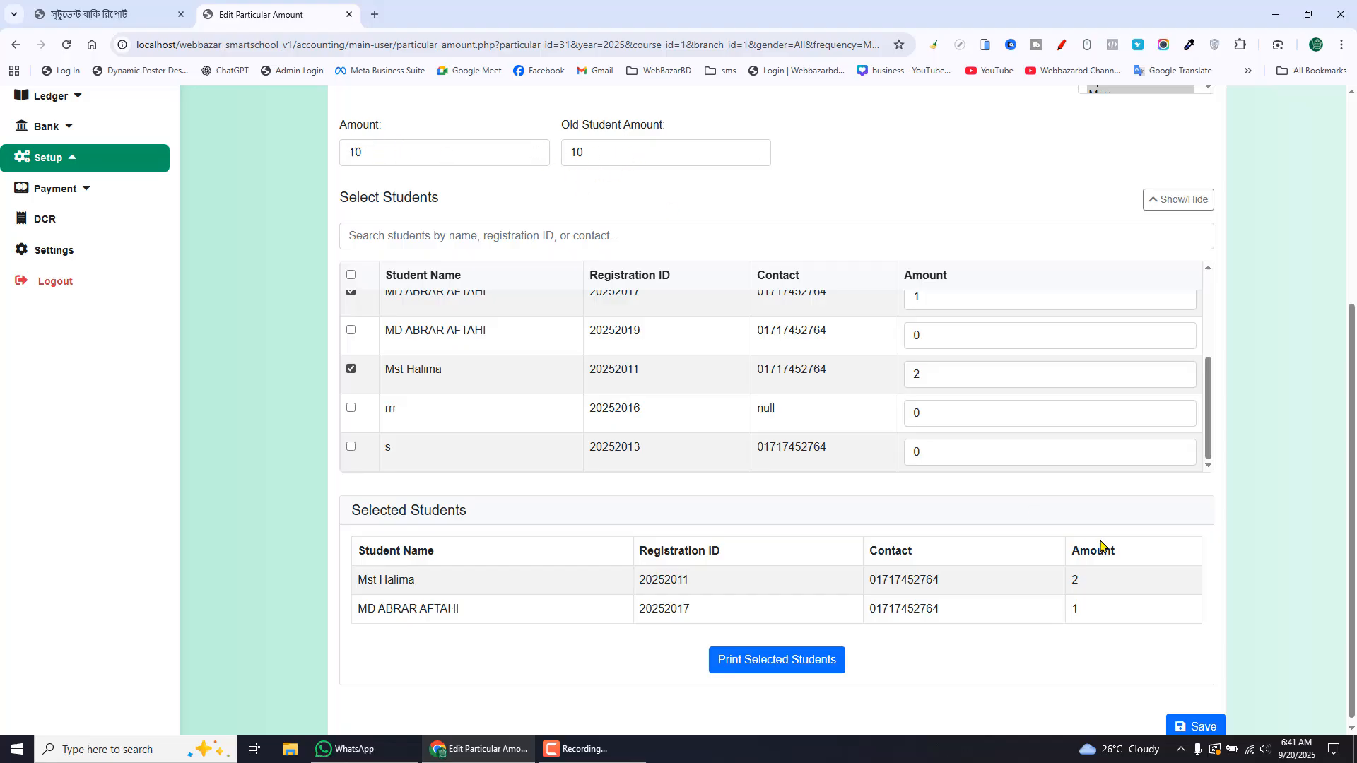
scroll(1244, 533, up, 5)
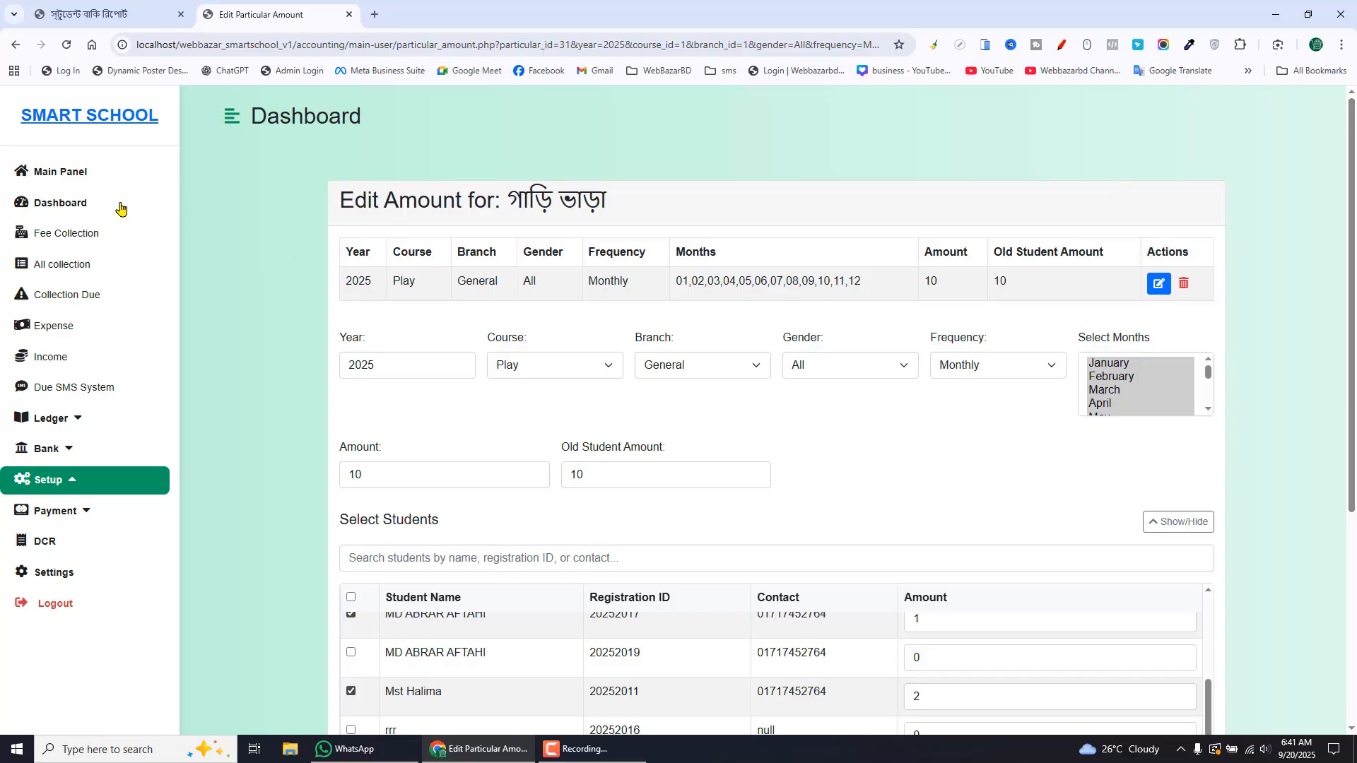
Check the total due on the accounting dashboard against the total in the refreshed due report for class প্লে
click(83, 207)
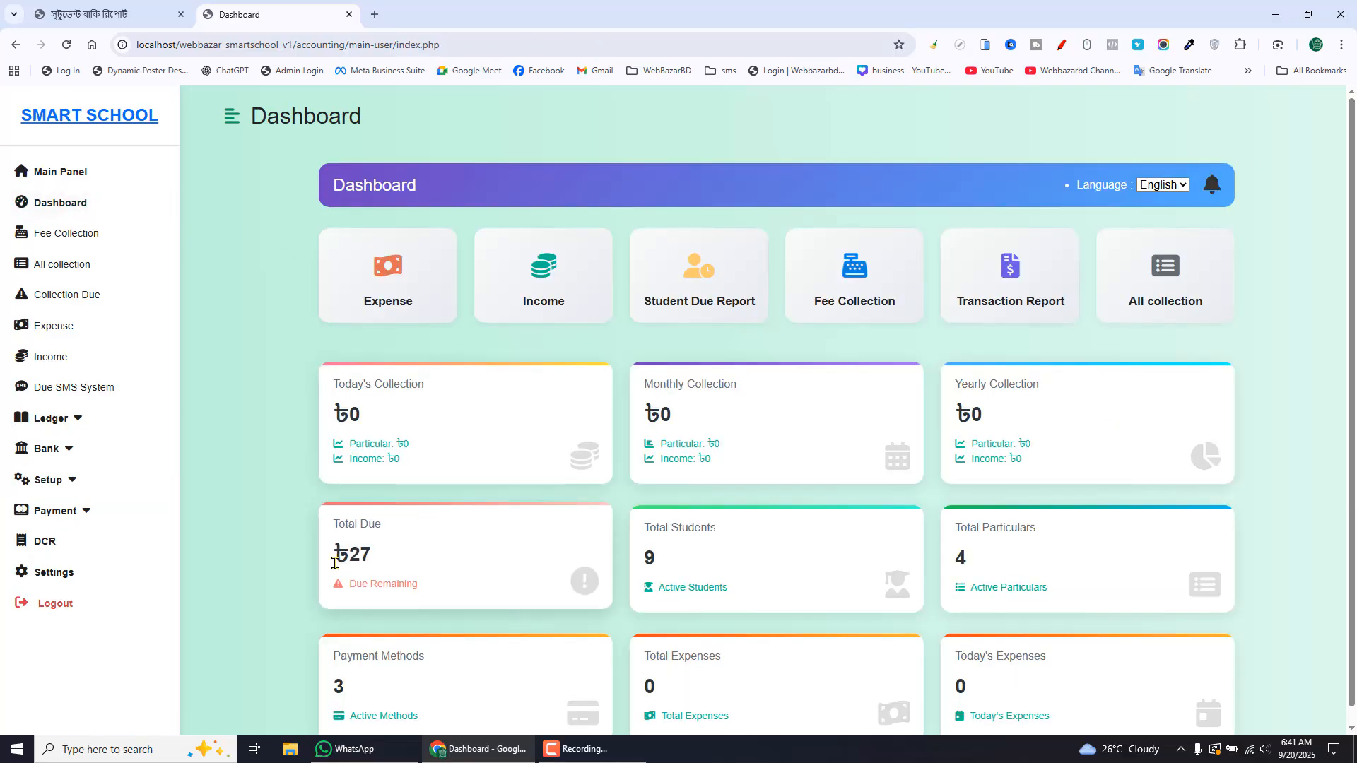
drag(344, 552, 377, 558)
click(118, 4)
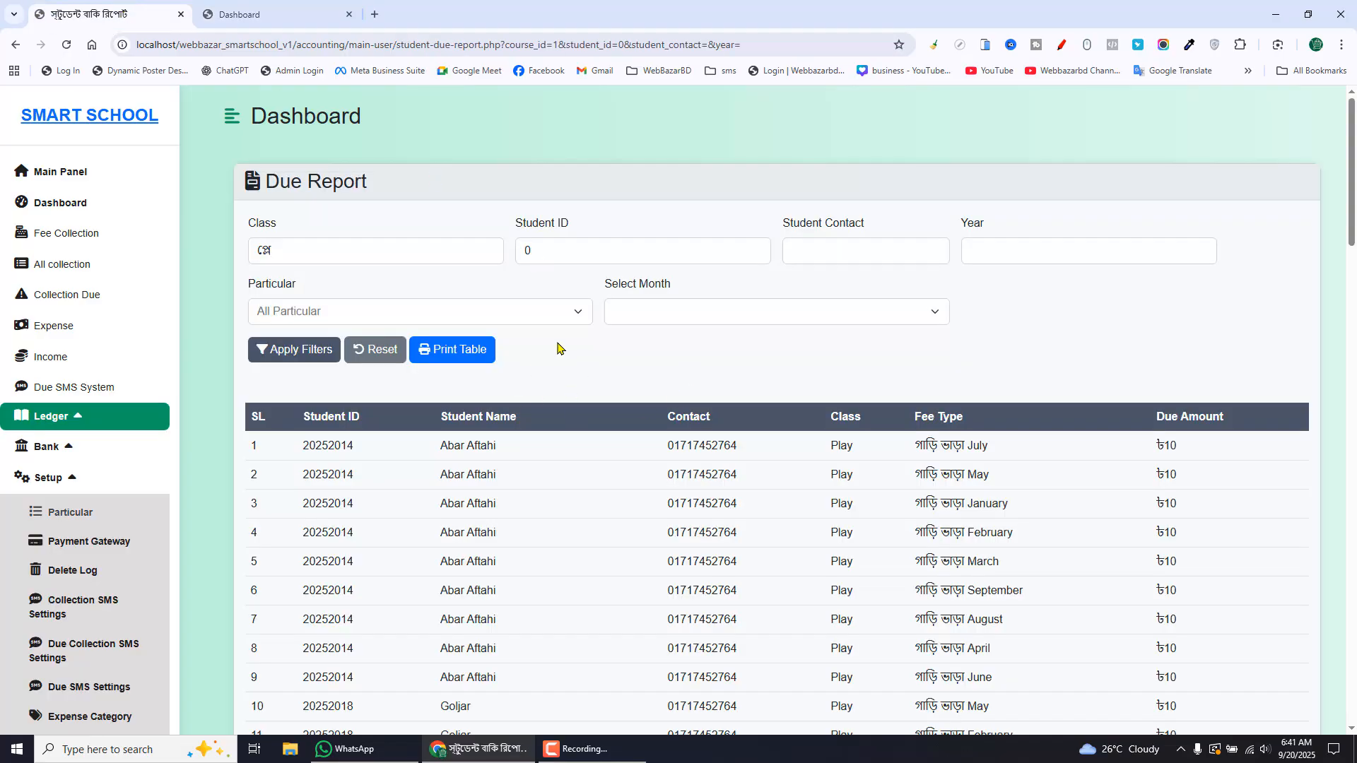
click(294, 348)
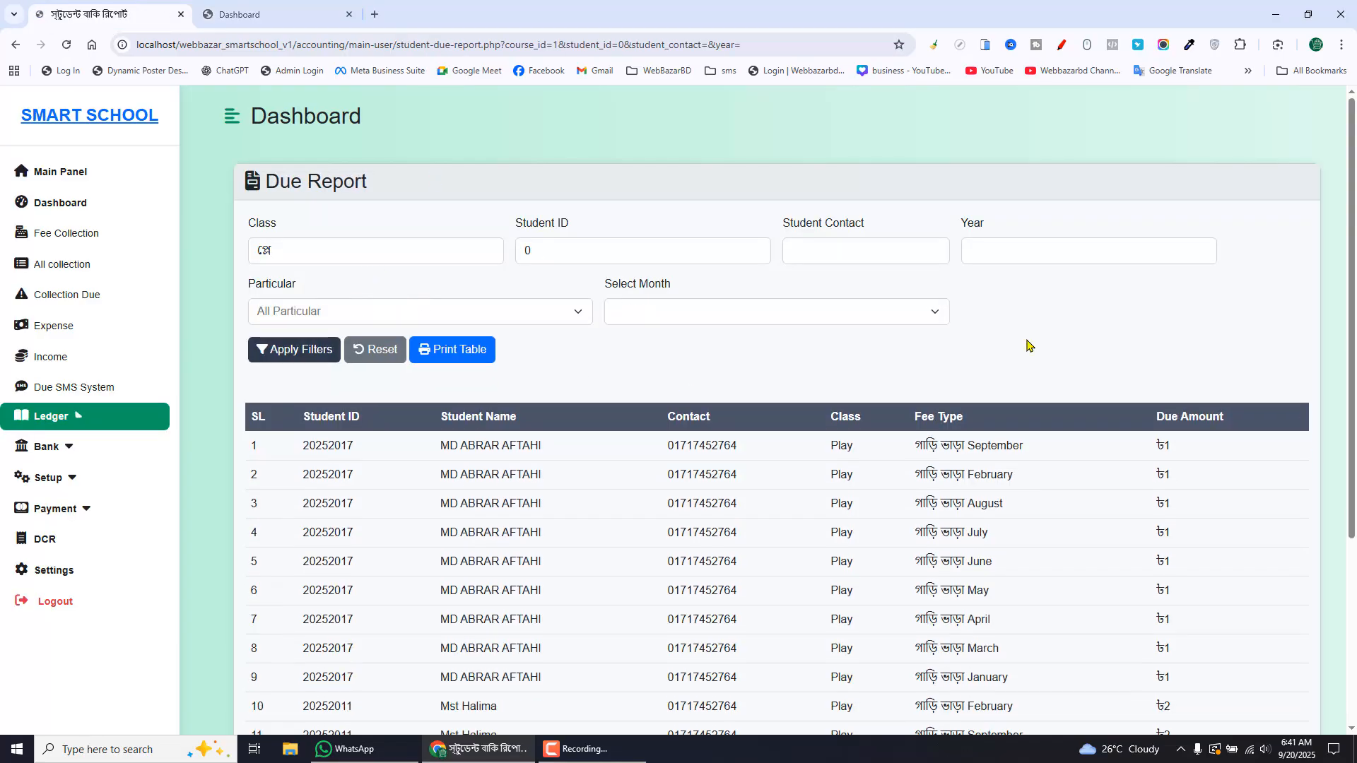
scroll(1030, 342, down, 4)
drag(1154, 700, 1194, 703)
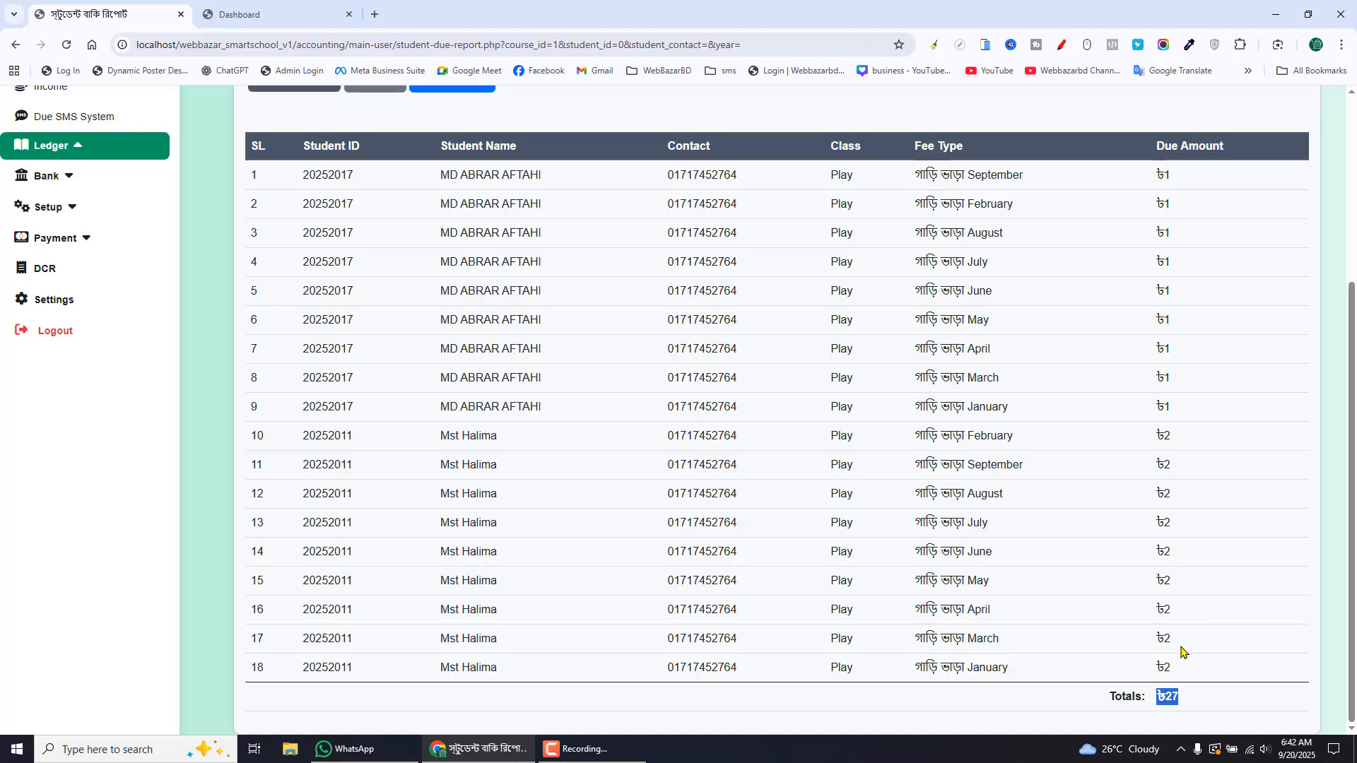
drag(1354, 537, 1354, 345)
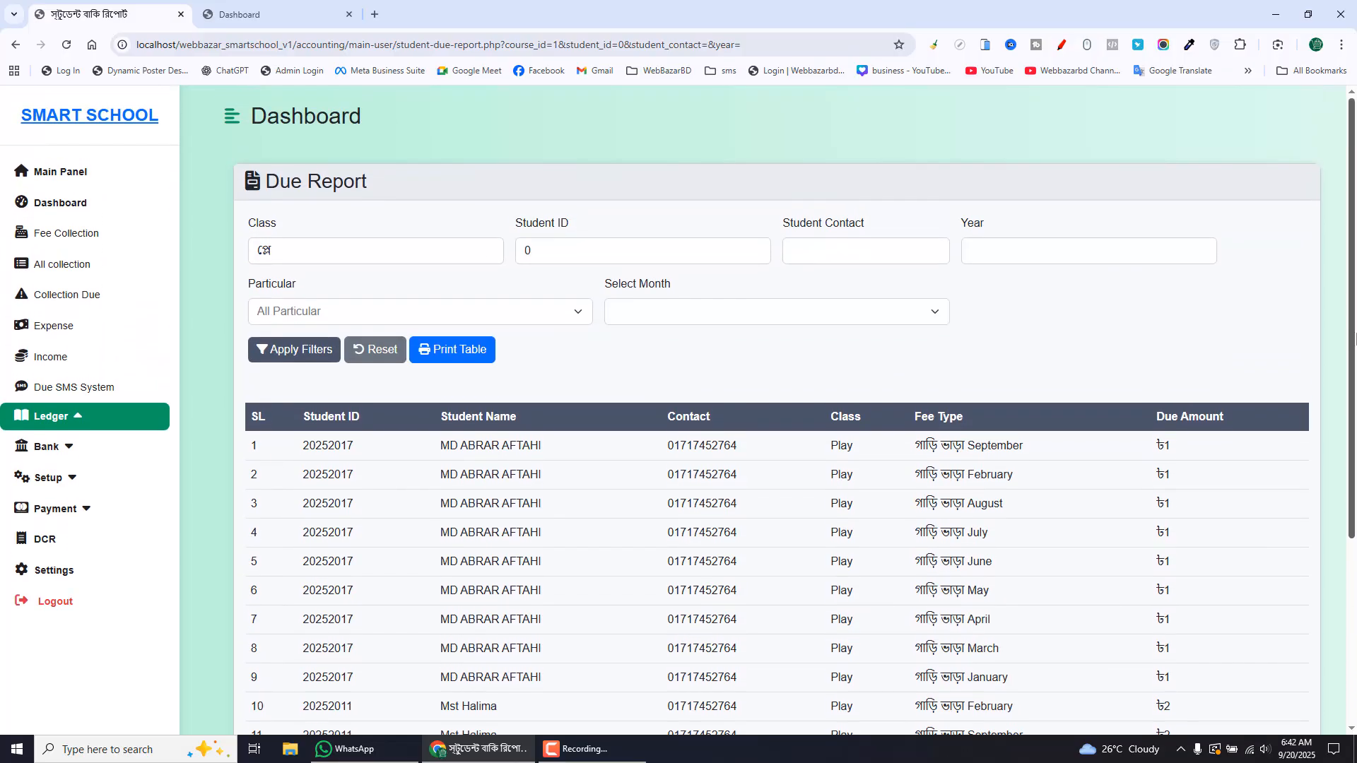
mouse_move(1355, 339)
mouse_down()
mouse_move(1354, 455)
mouse_move(1355, 338)
mouse_up()
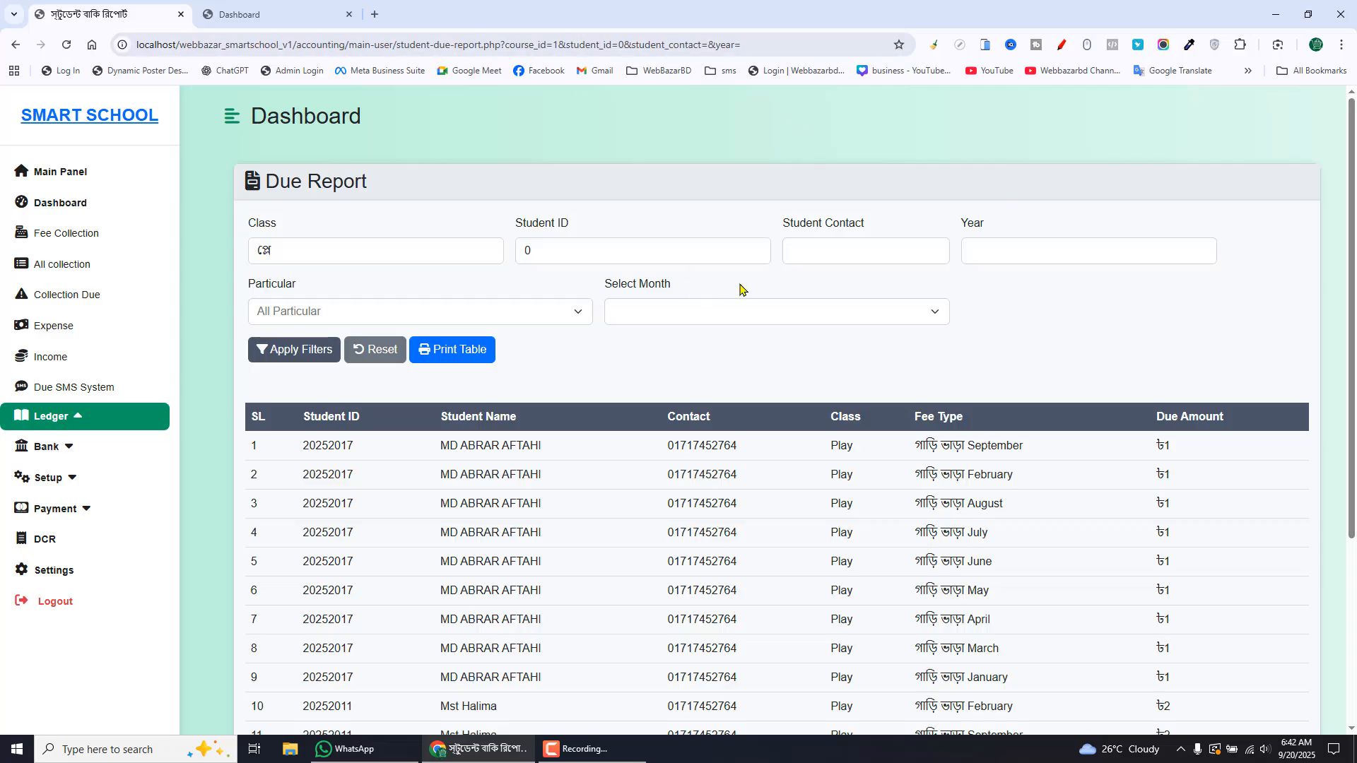
Open the pending students' admission requests from the main panel and approve the first request in the list
click(306, 9)
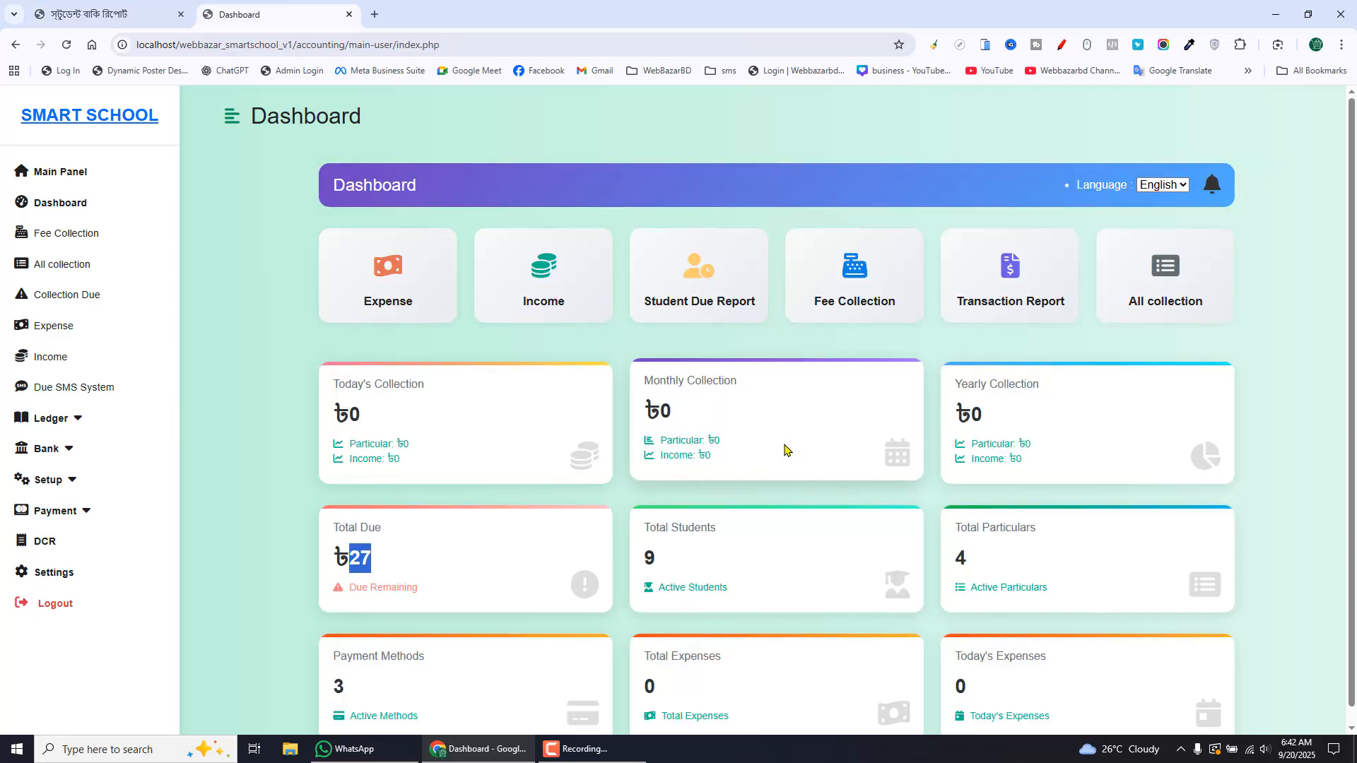
click(87, 174)
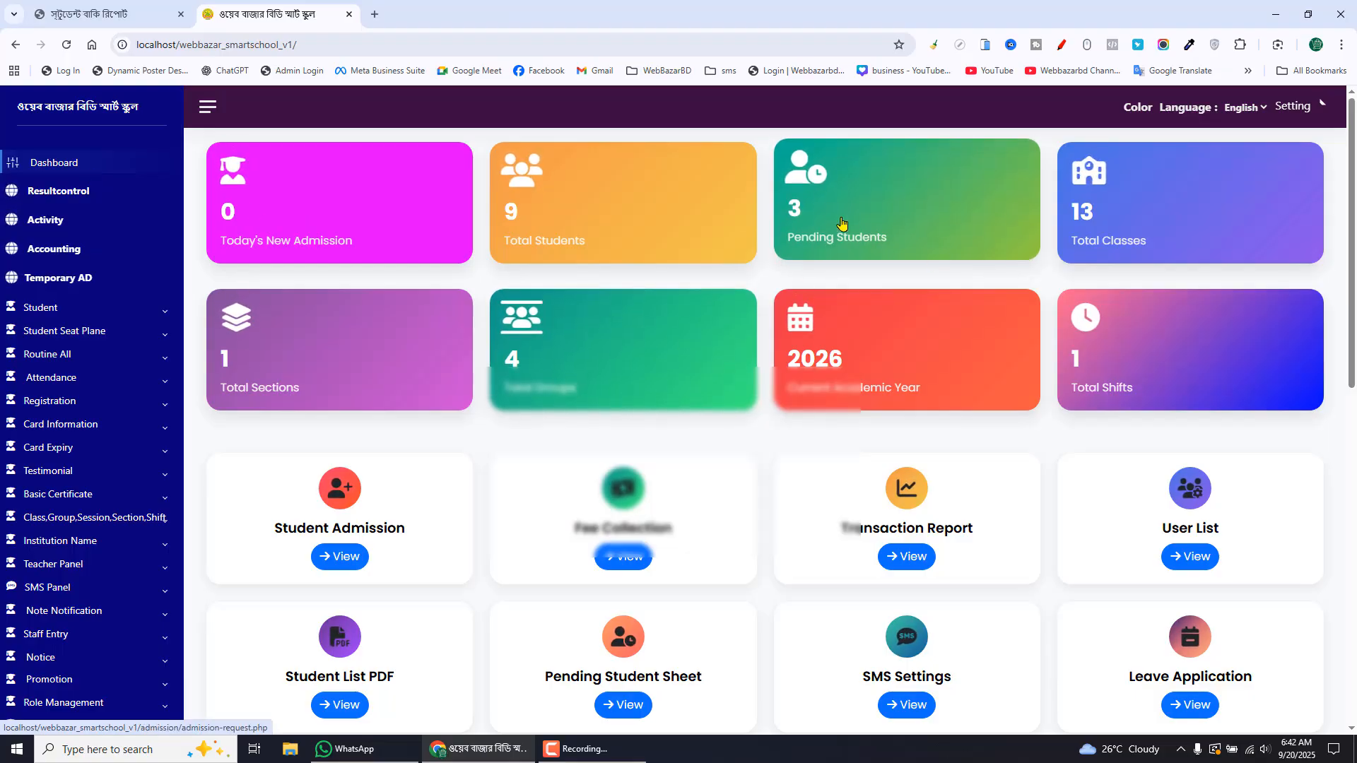
click(887, 234)
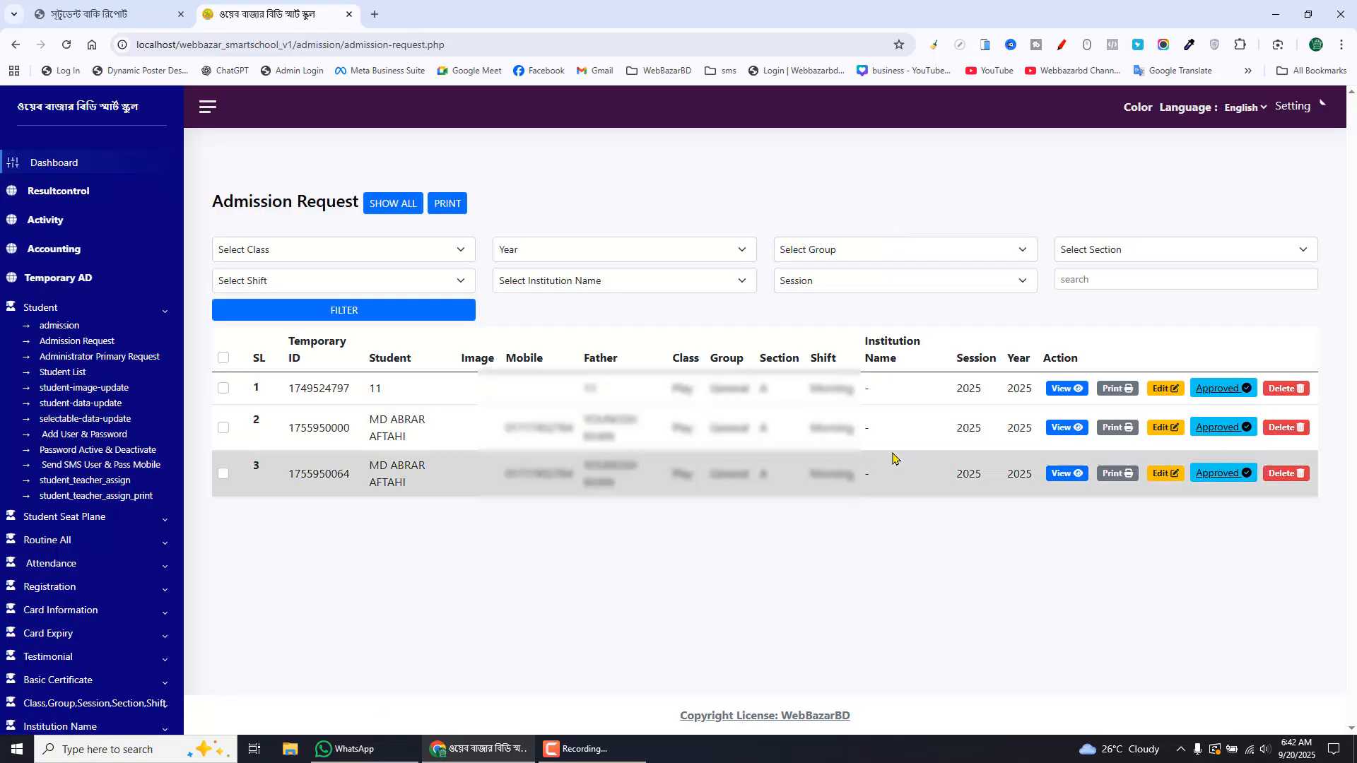
drag(368, 390, 387, 396)
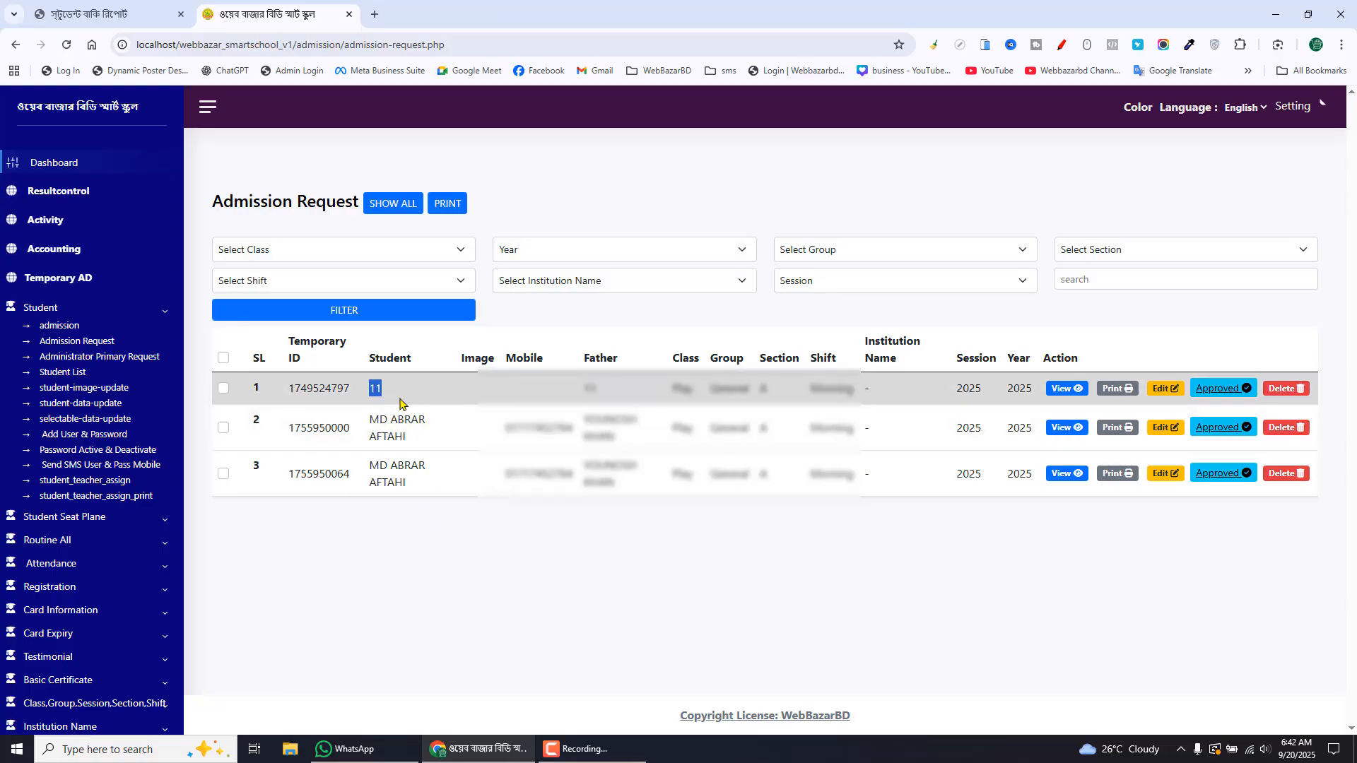
click(1219, 389)
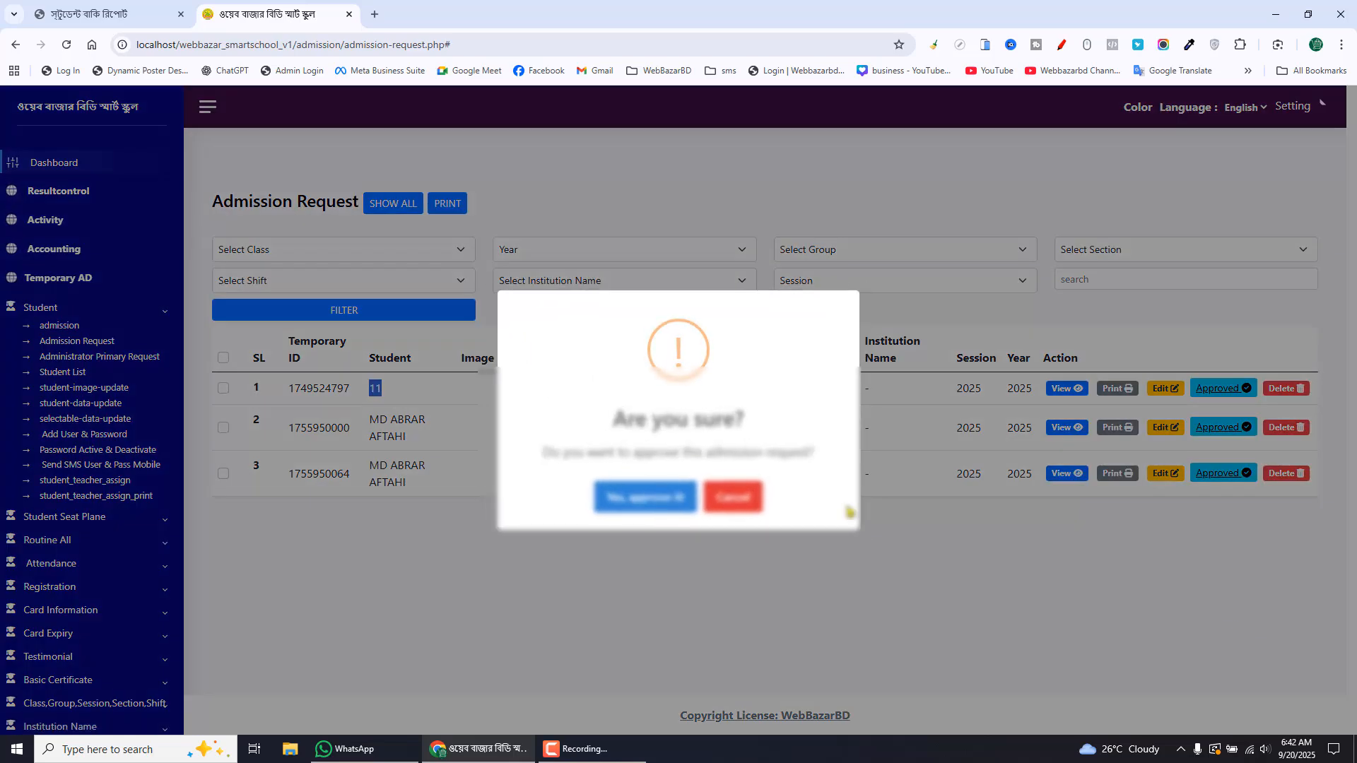
click(641, 497)
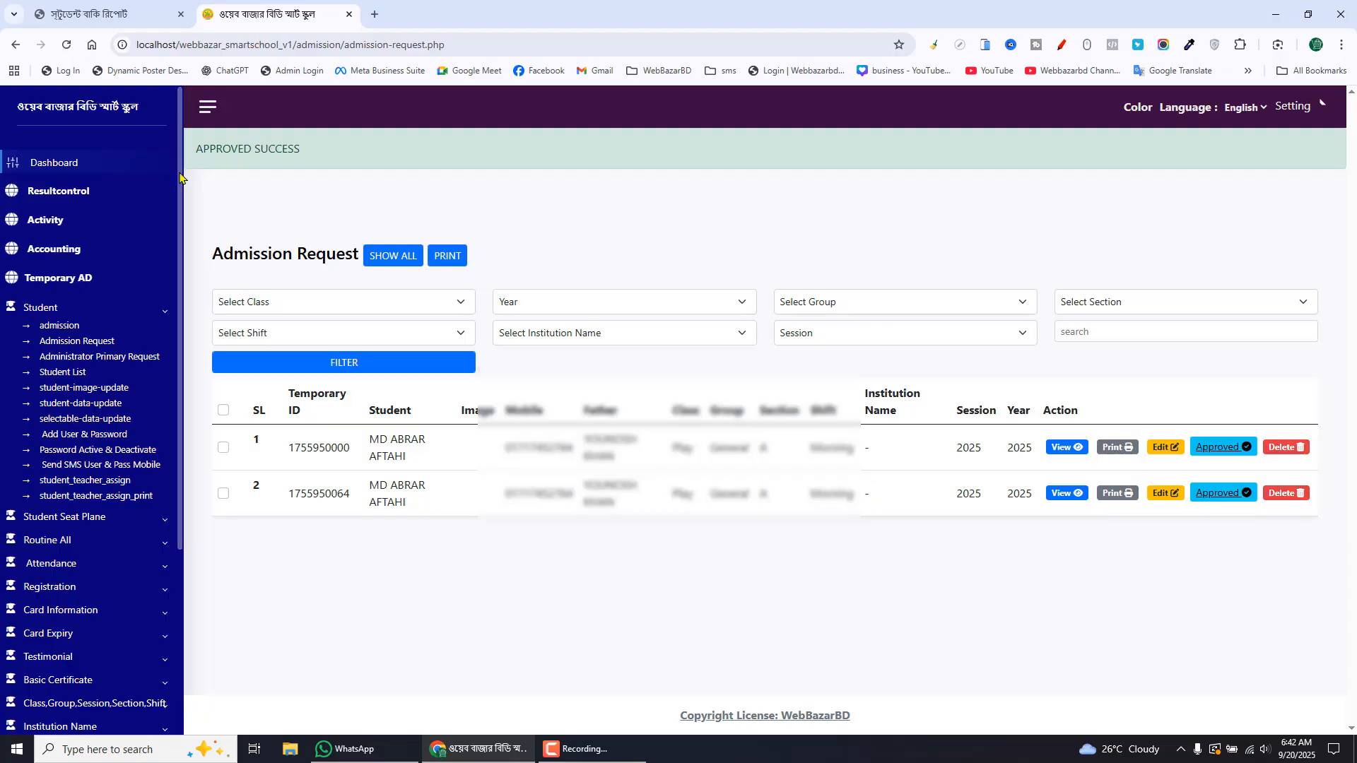
Find the newly approved student in the student list and copy that student's ID
click(68, 169)
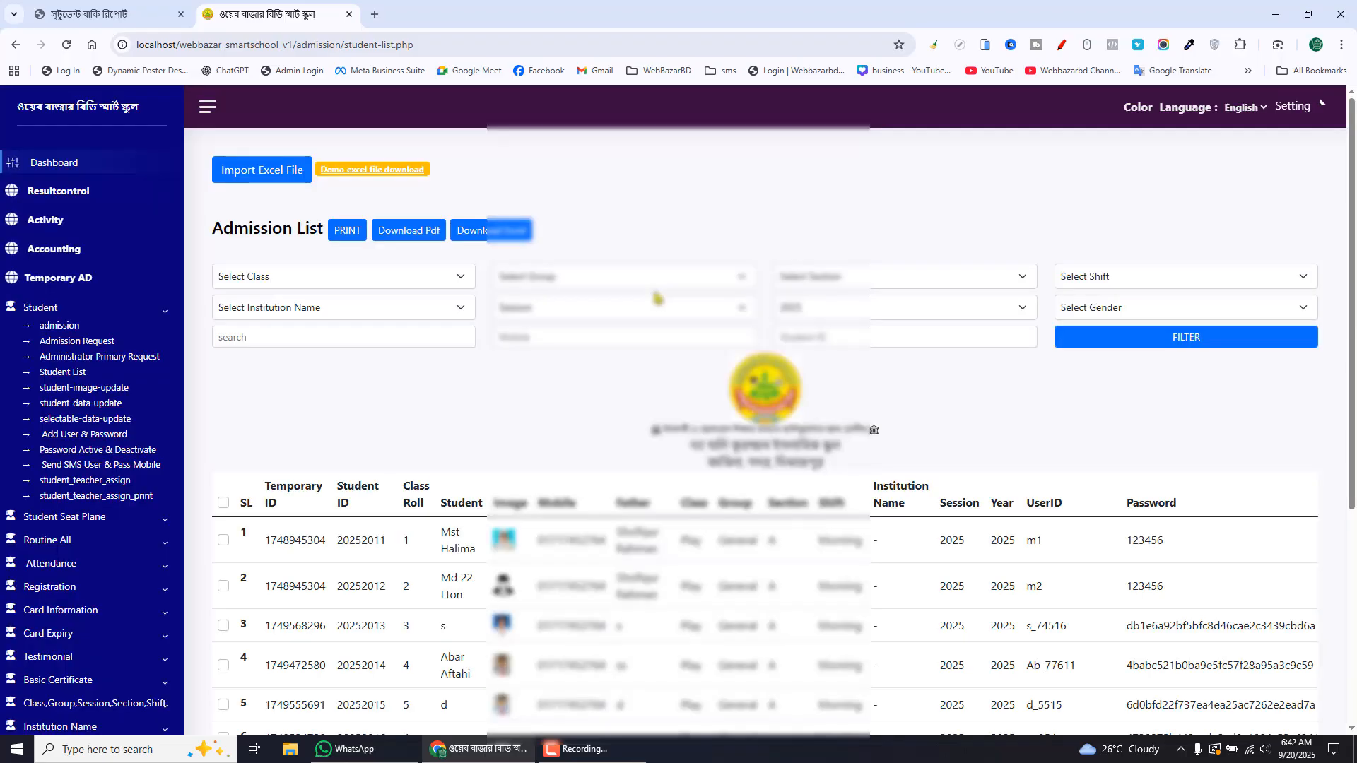
scroll(1355, 263, down, 5)
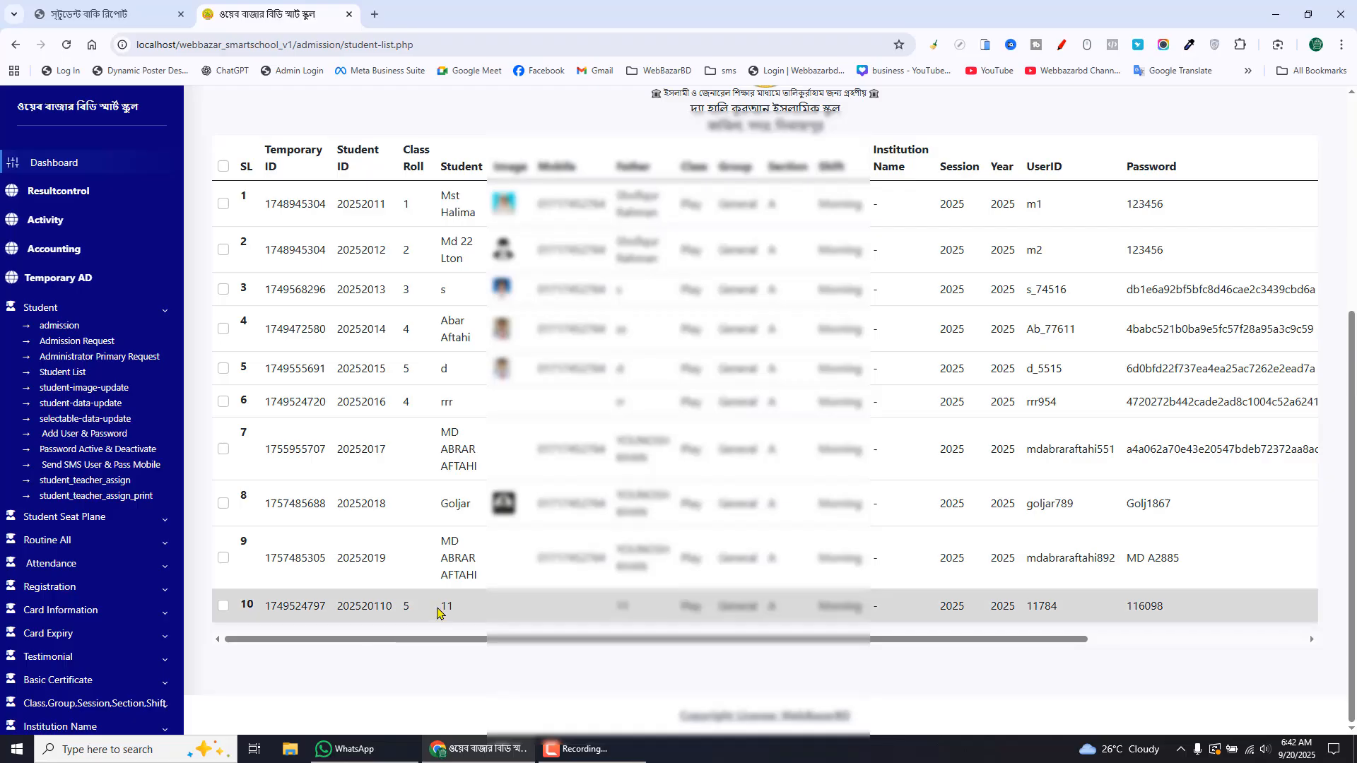
double_click(443, 606)
double_click(361, 609)
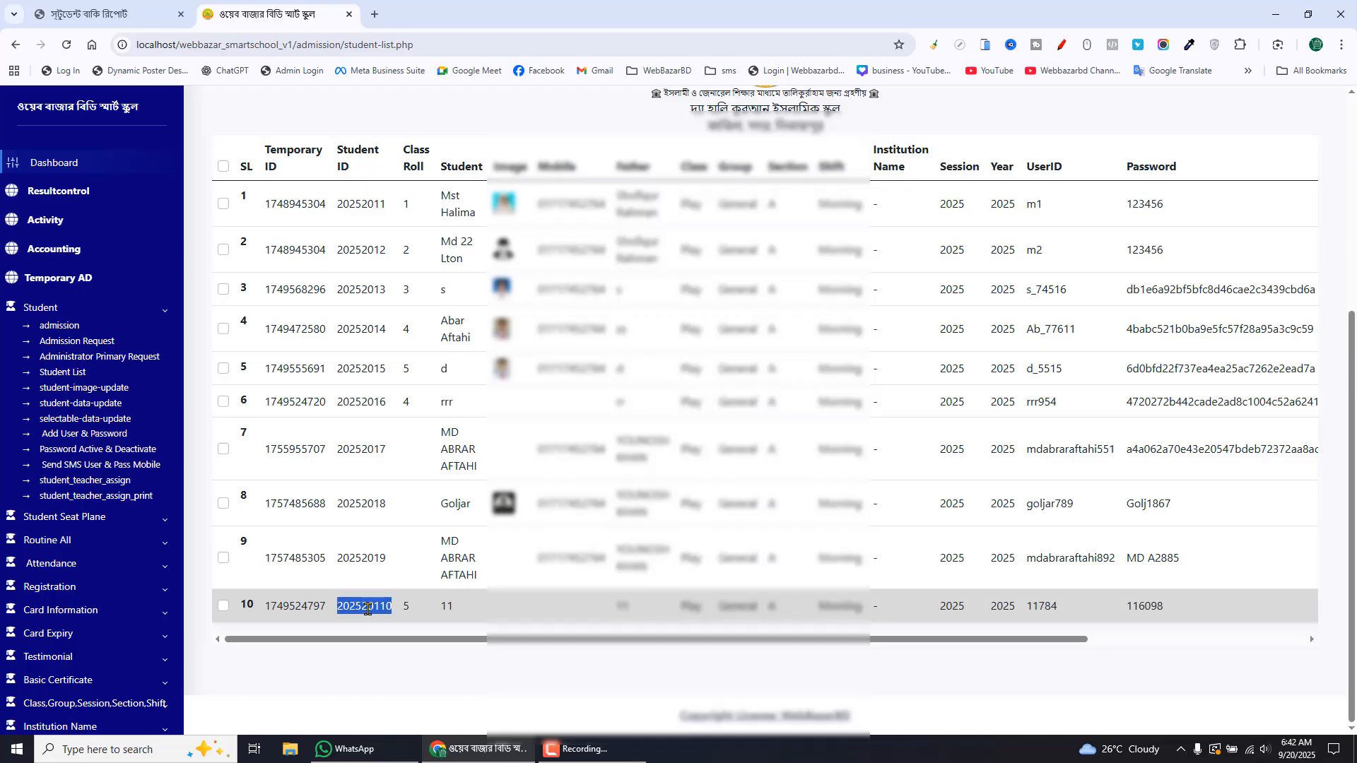
right_click(367, 609)
click(396, 387)
Return to accounting and open the 2025 Play amount entry of the গাড়ি ভাড়া particular for editing
click(102, 7)
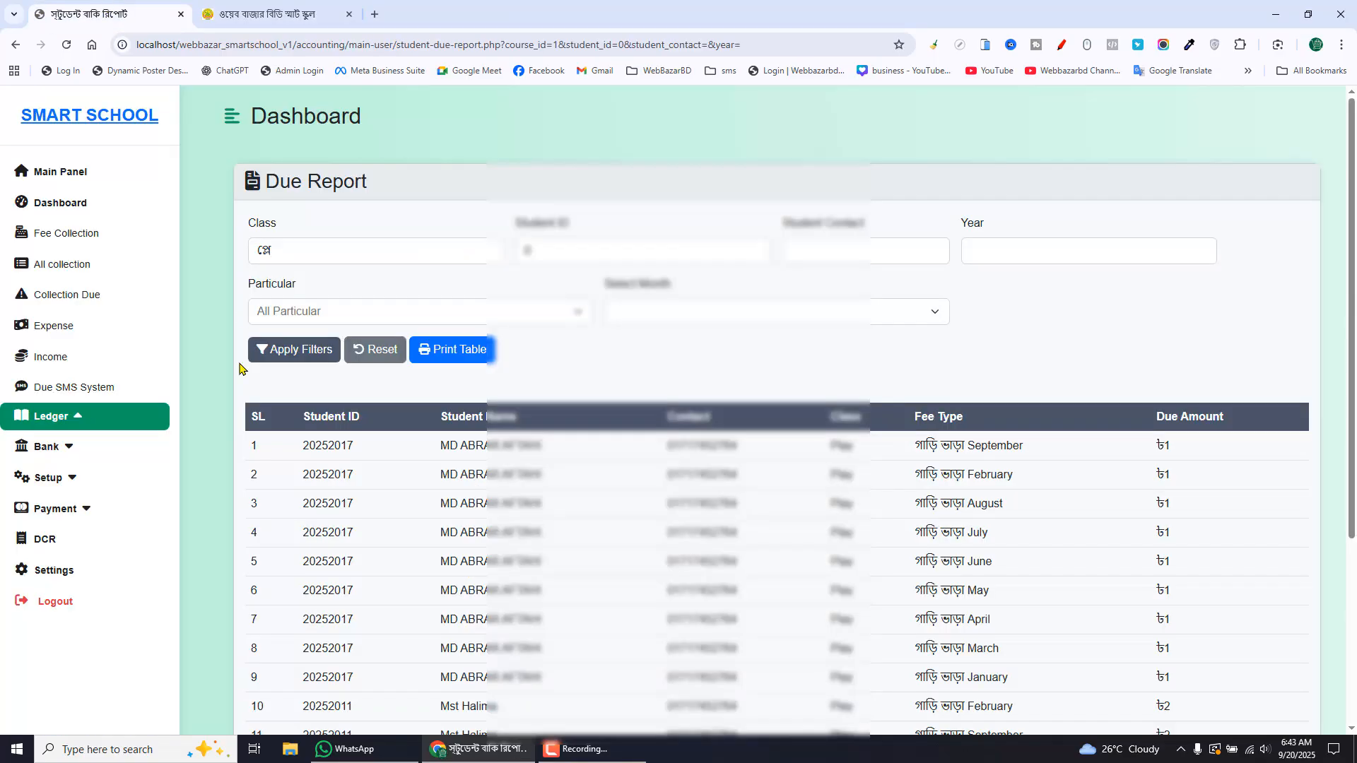
click(87, 483)
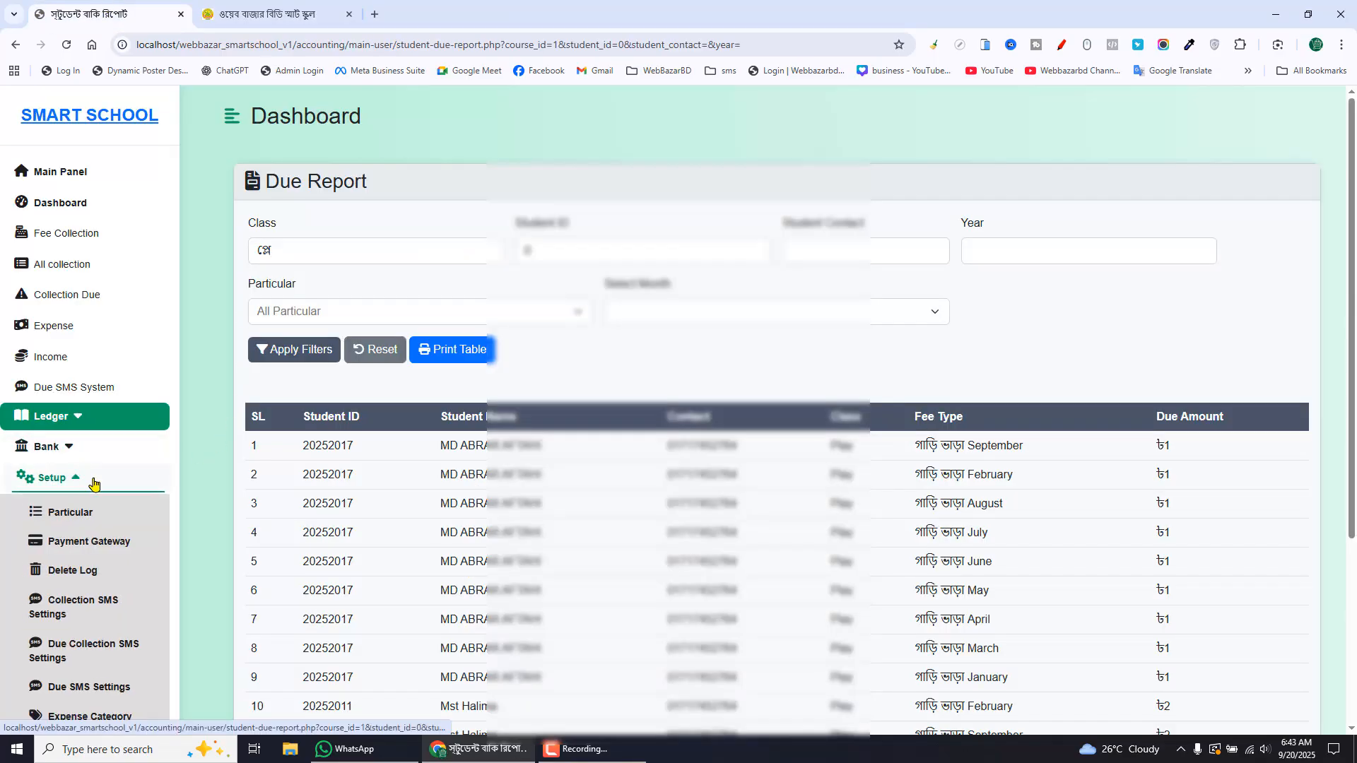
click(92, 519)
scroll(934, 480, down, 1)
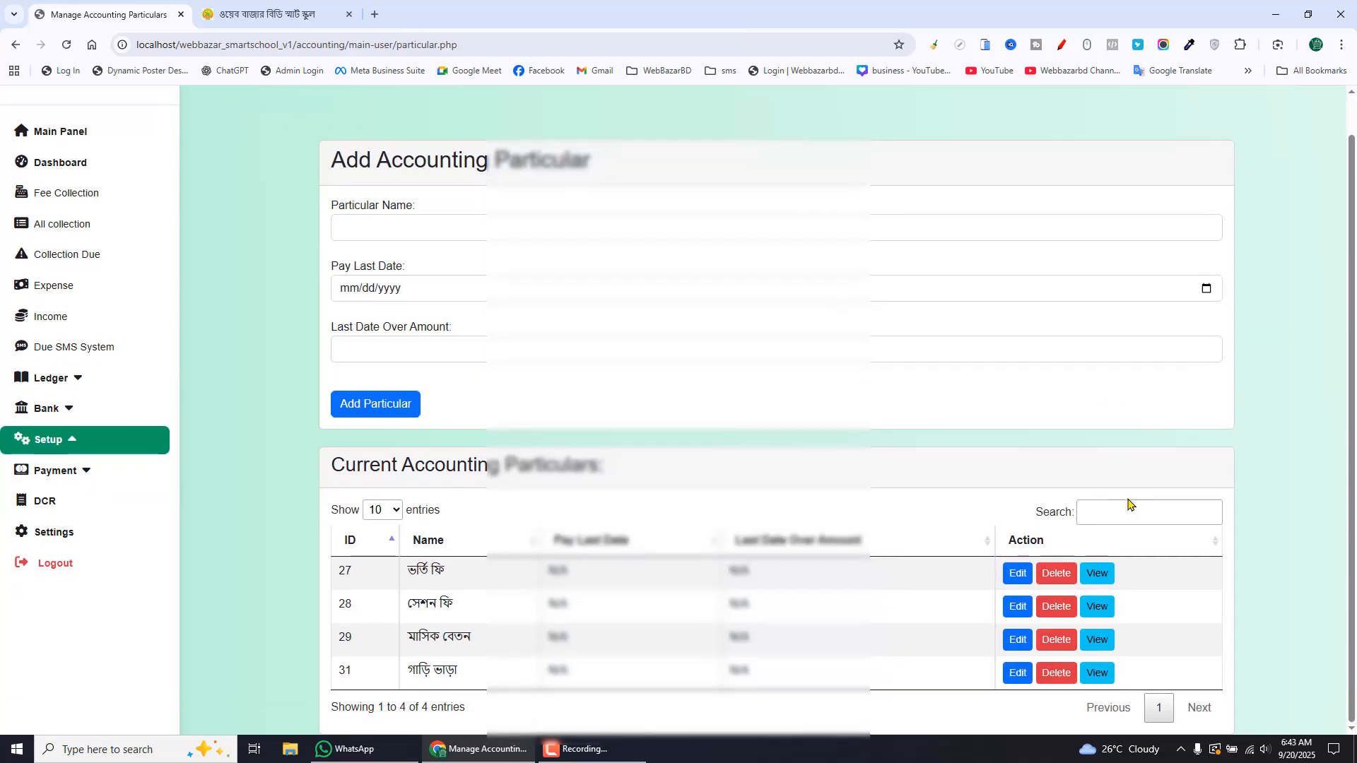
click(1100, 676)
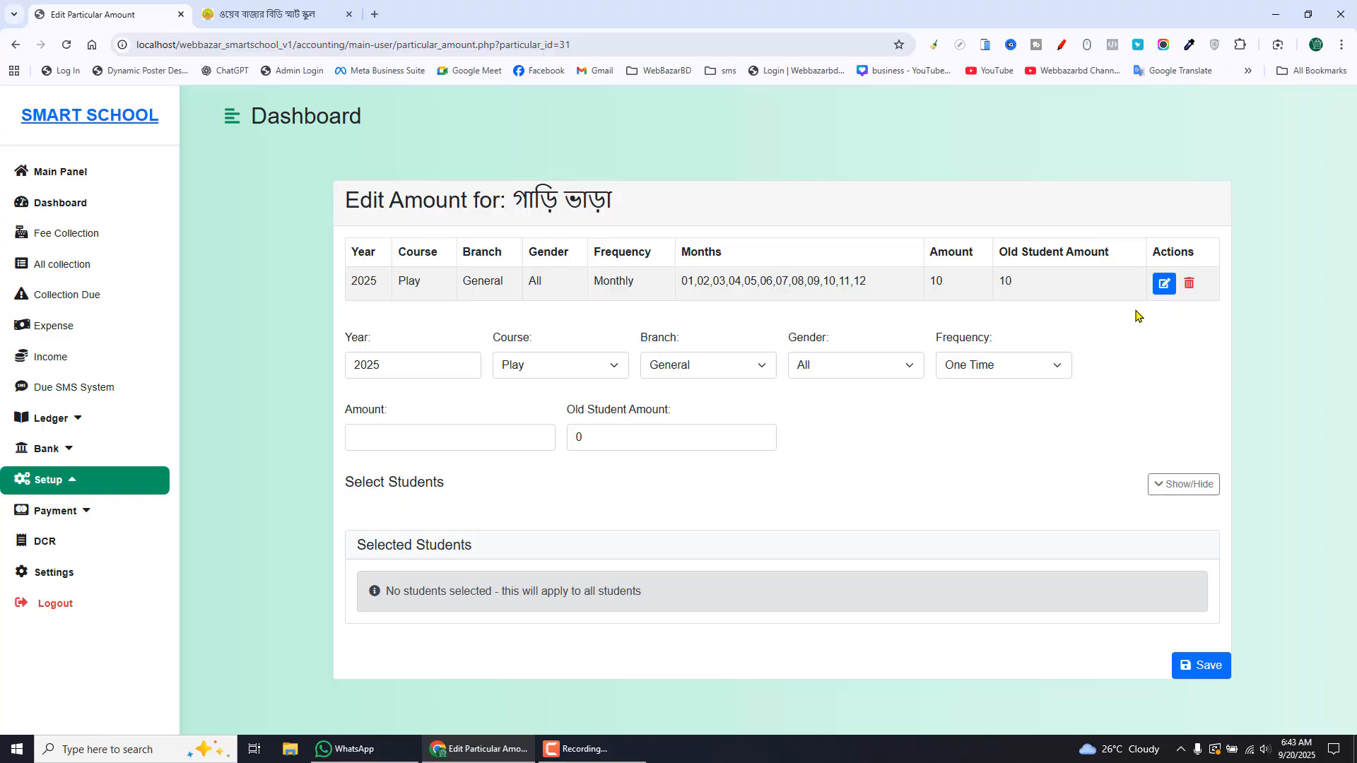
click(1162, 284)
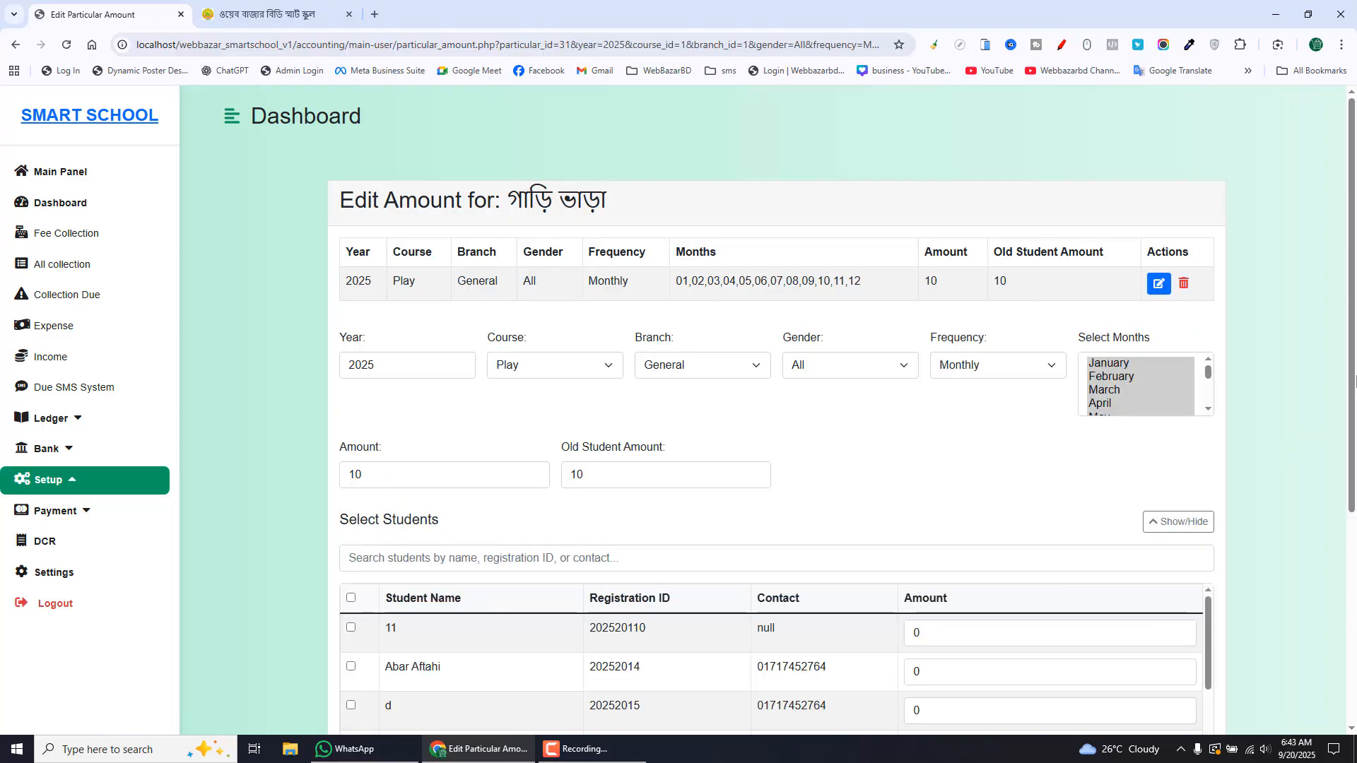
scroll(1285, 455, down, 3)
scroll(1354, 298, up, 3)
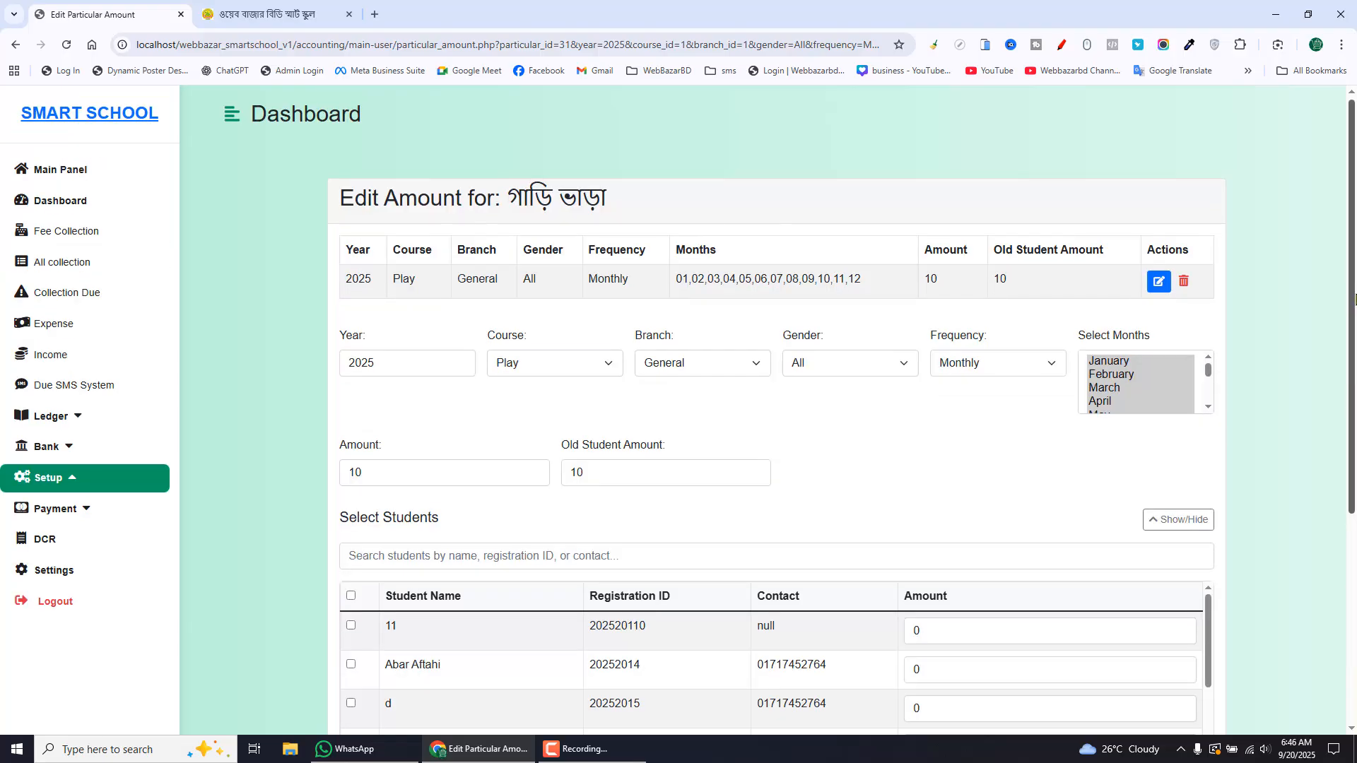
scroll(1354, 298, down, 4)
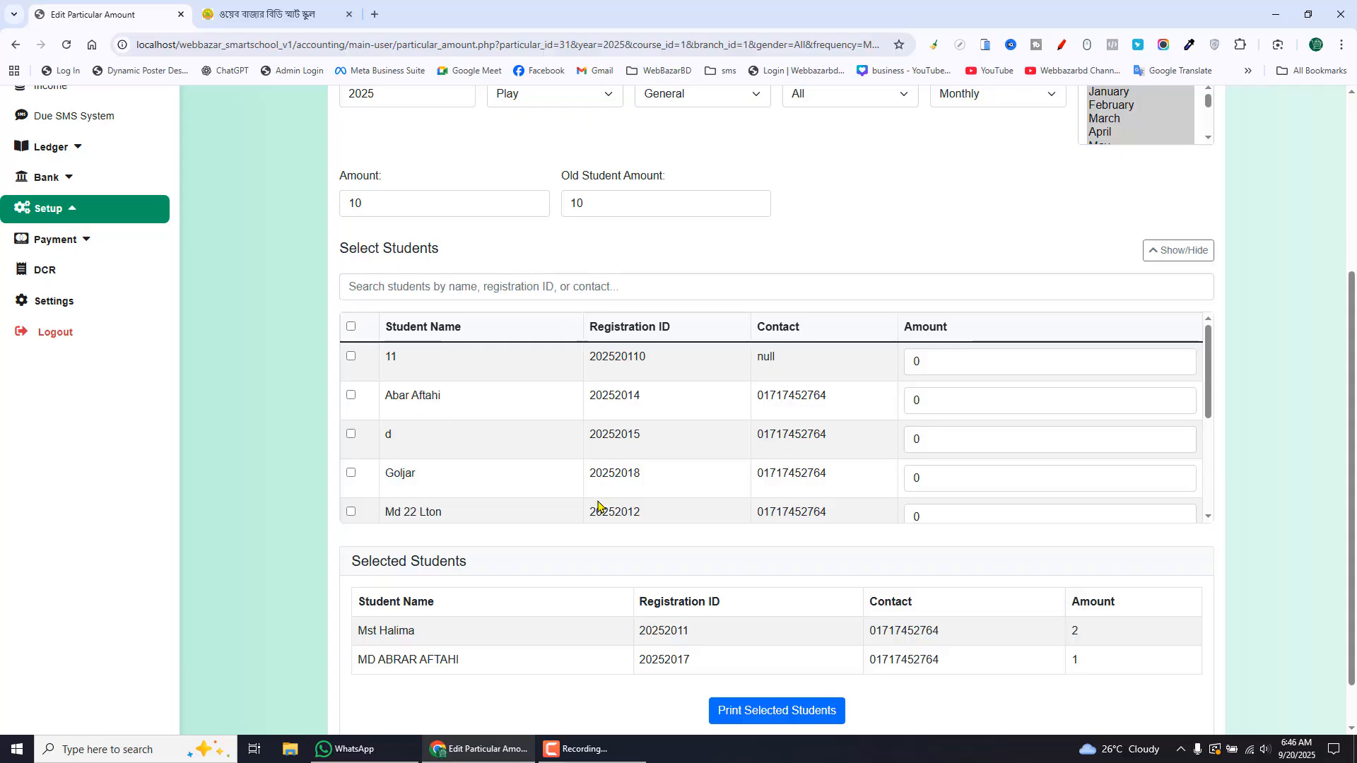
Locate the new student by the copied ID, select that student with an individual amount of 3, and save
key(ctrl+f)
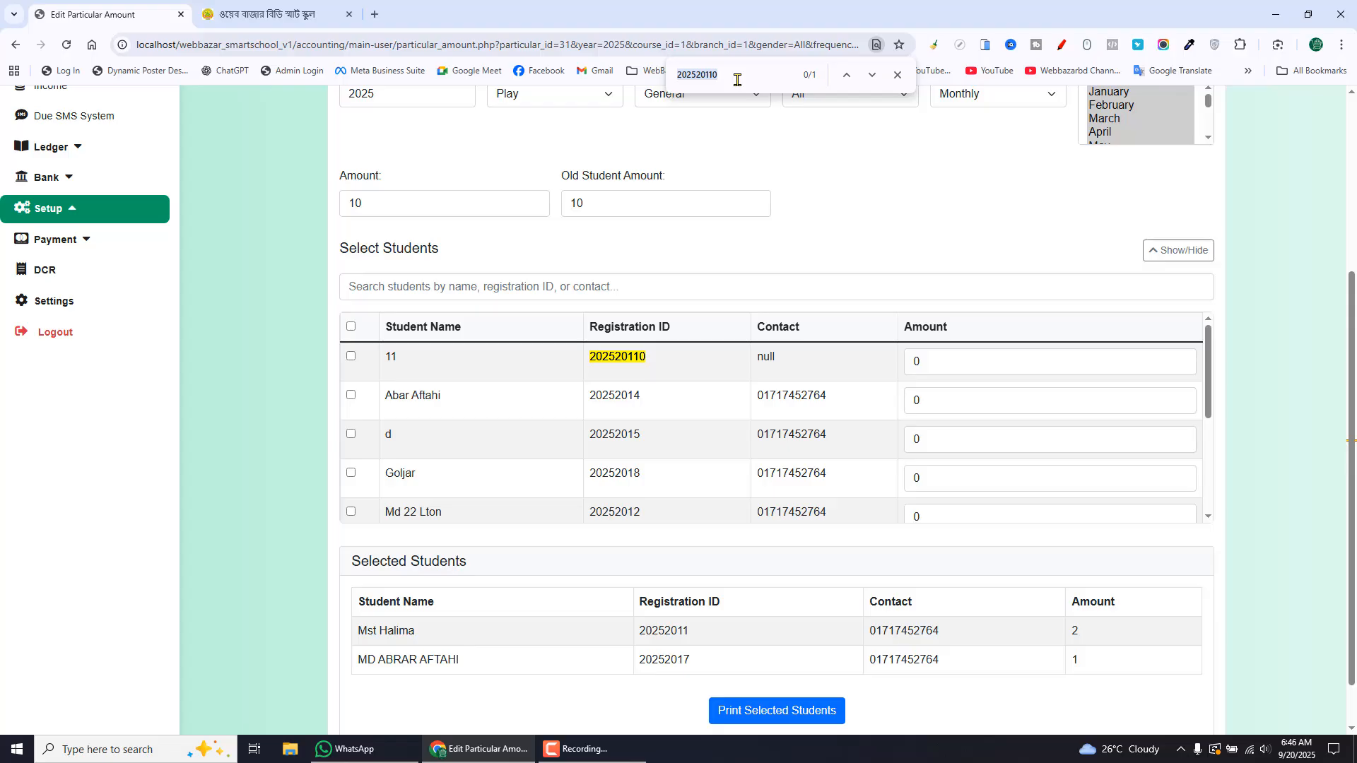
key(ctrl+v)
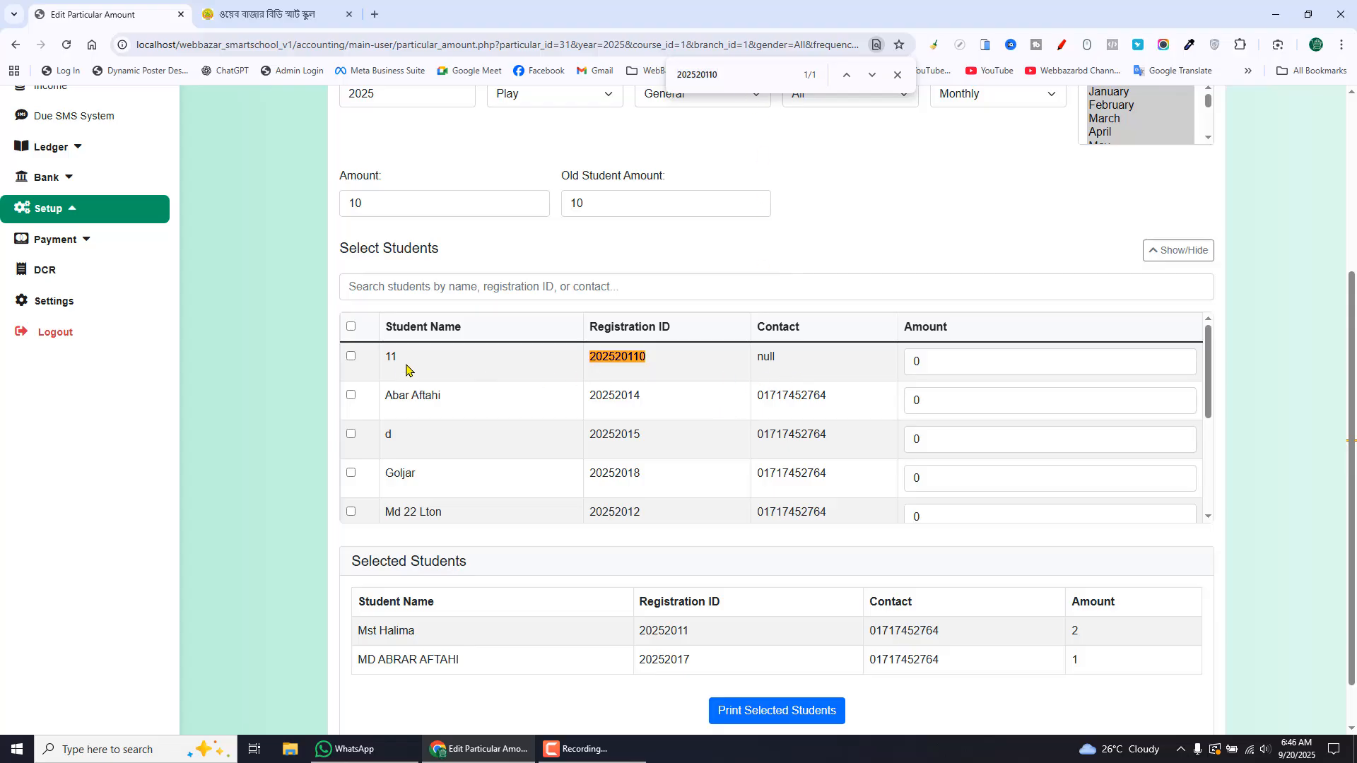
click(350, 362)
drag(938, 364, 887, 364)
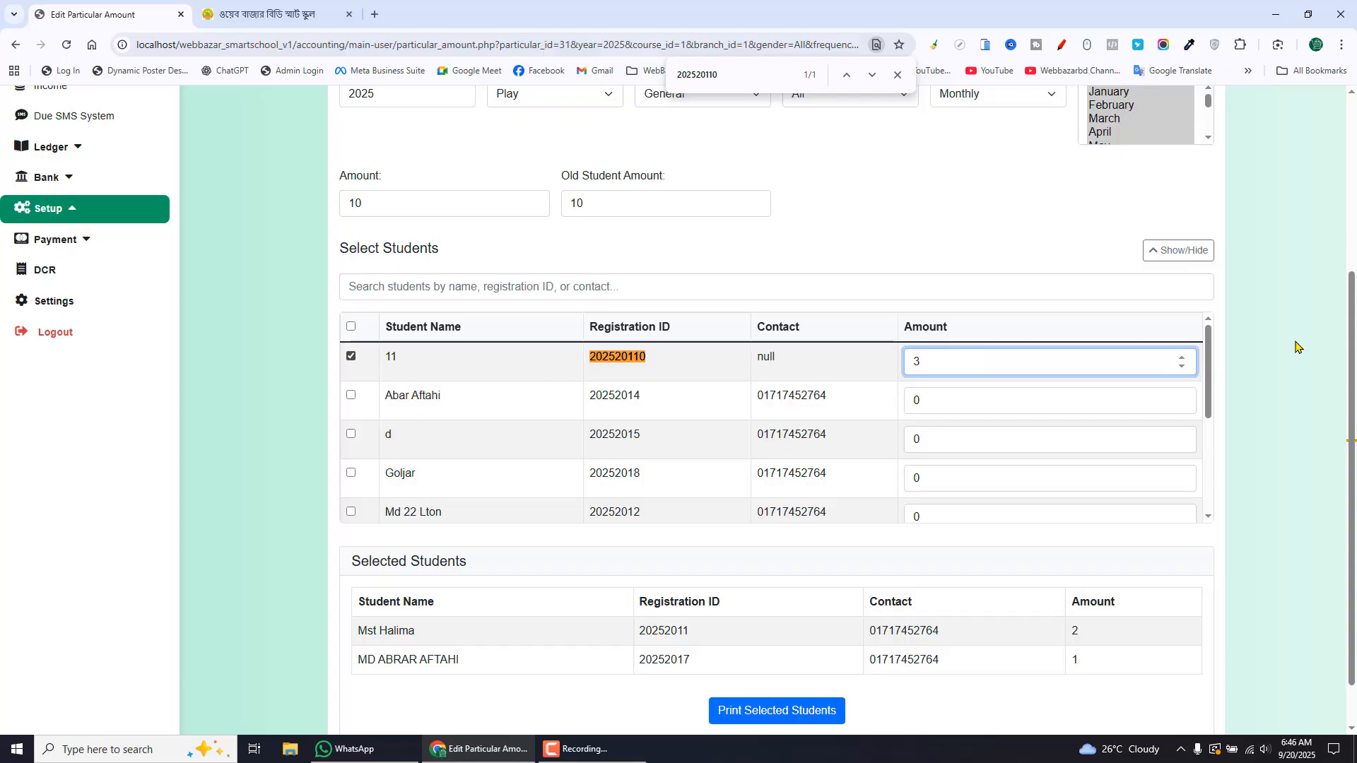
scroll(1296, 347, down, 1)
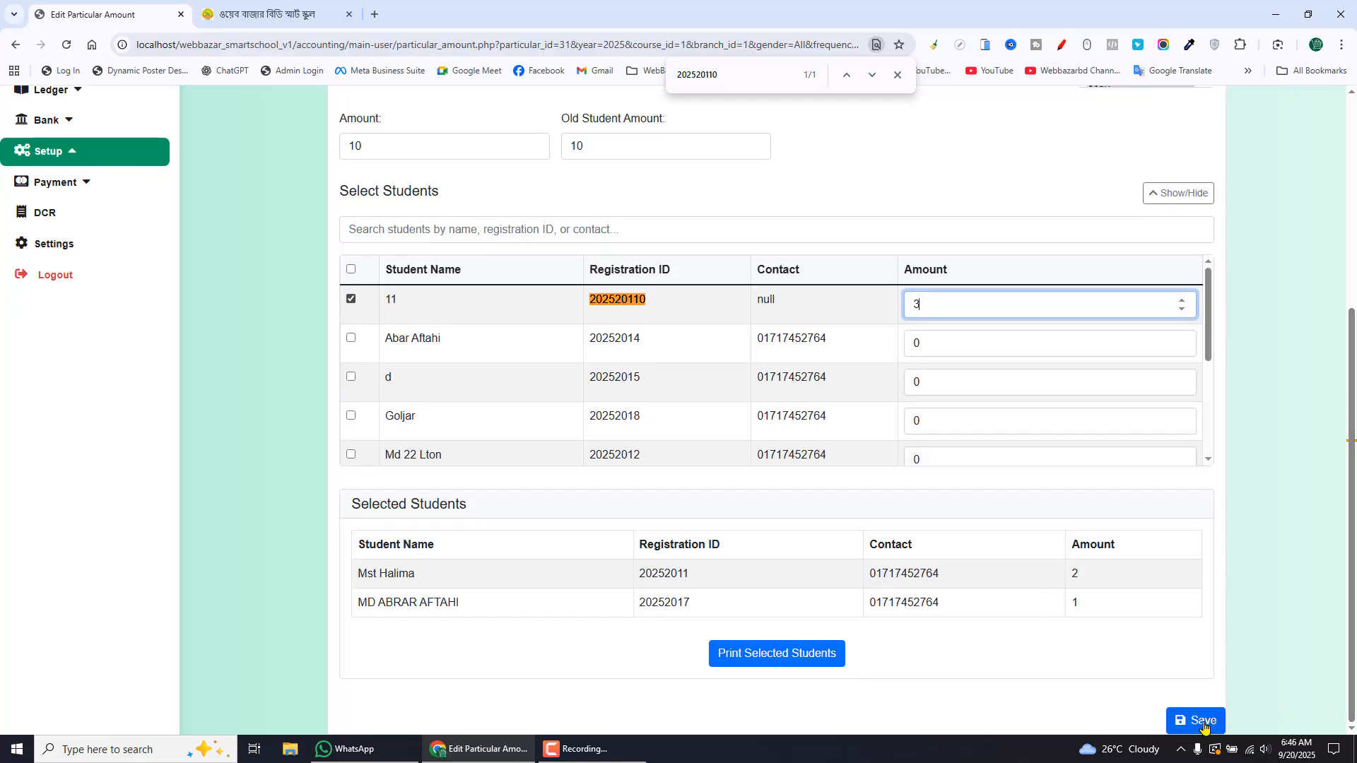
click(1200, 721)
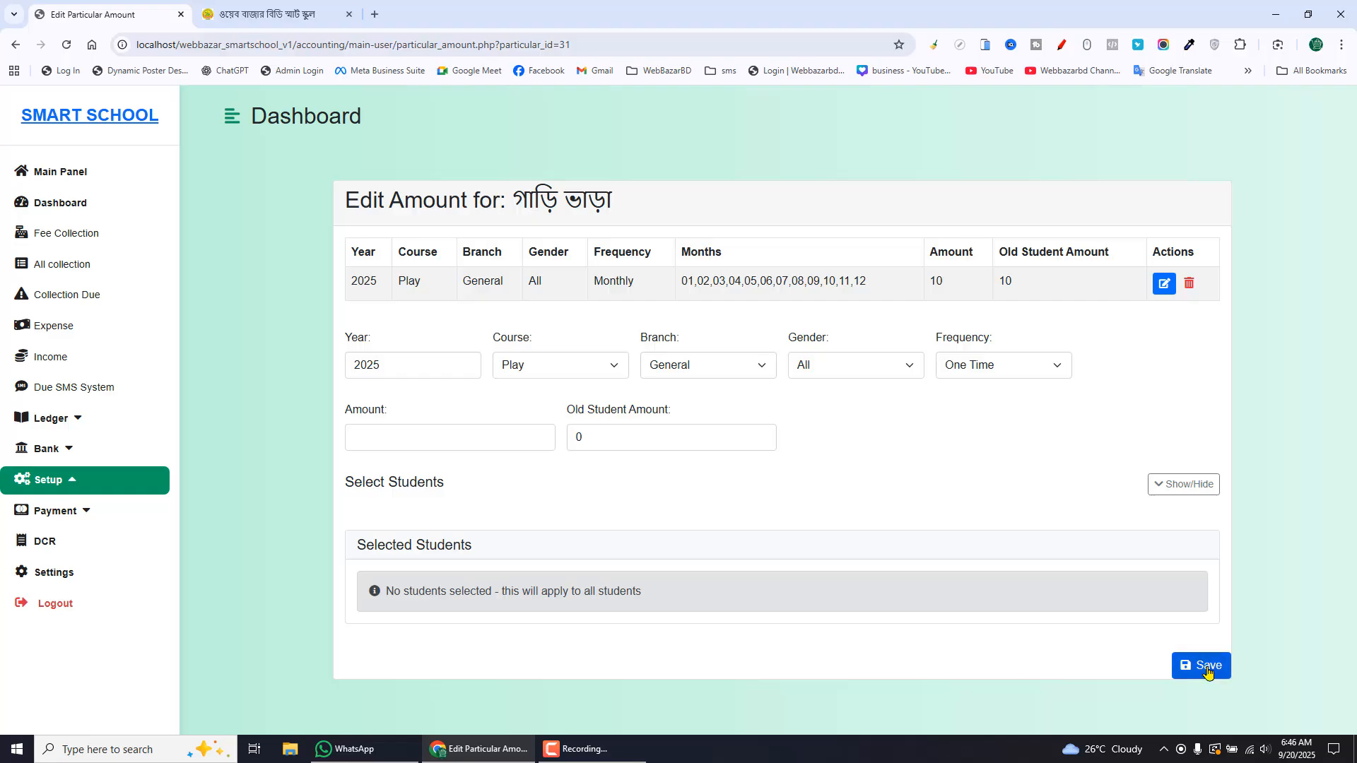
Reopen the saved 2025 Play amount entry and review the selected students with their individual amounts
click(1182, 485)
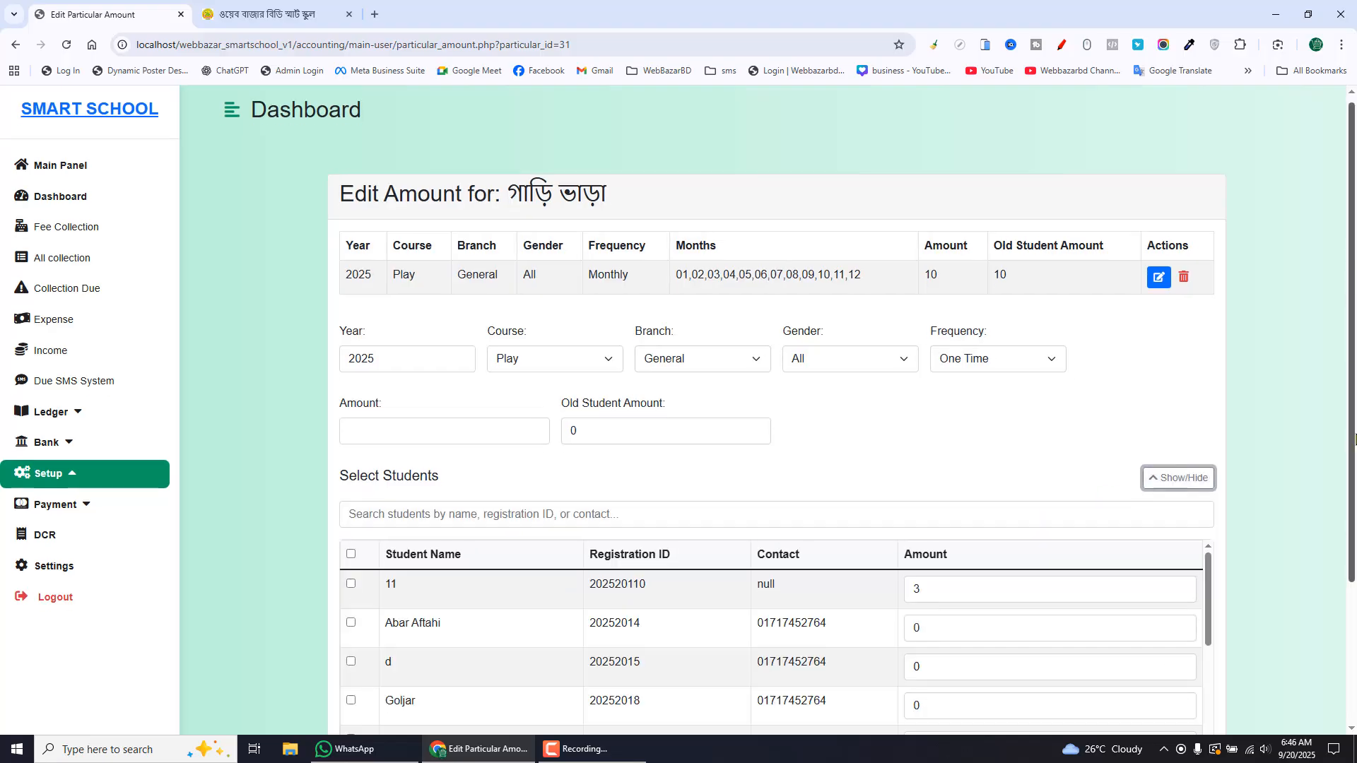
scroll(1354, 673, down, 3)
drag(1345, 261, 1332, 84)
click(1156, 291)
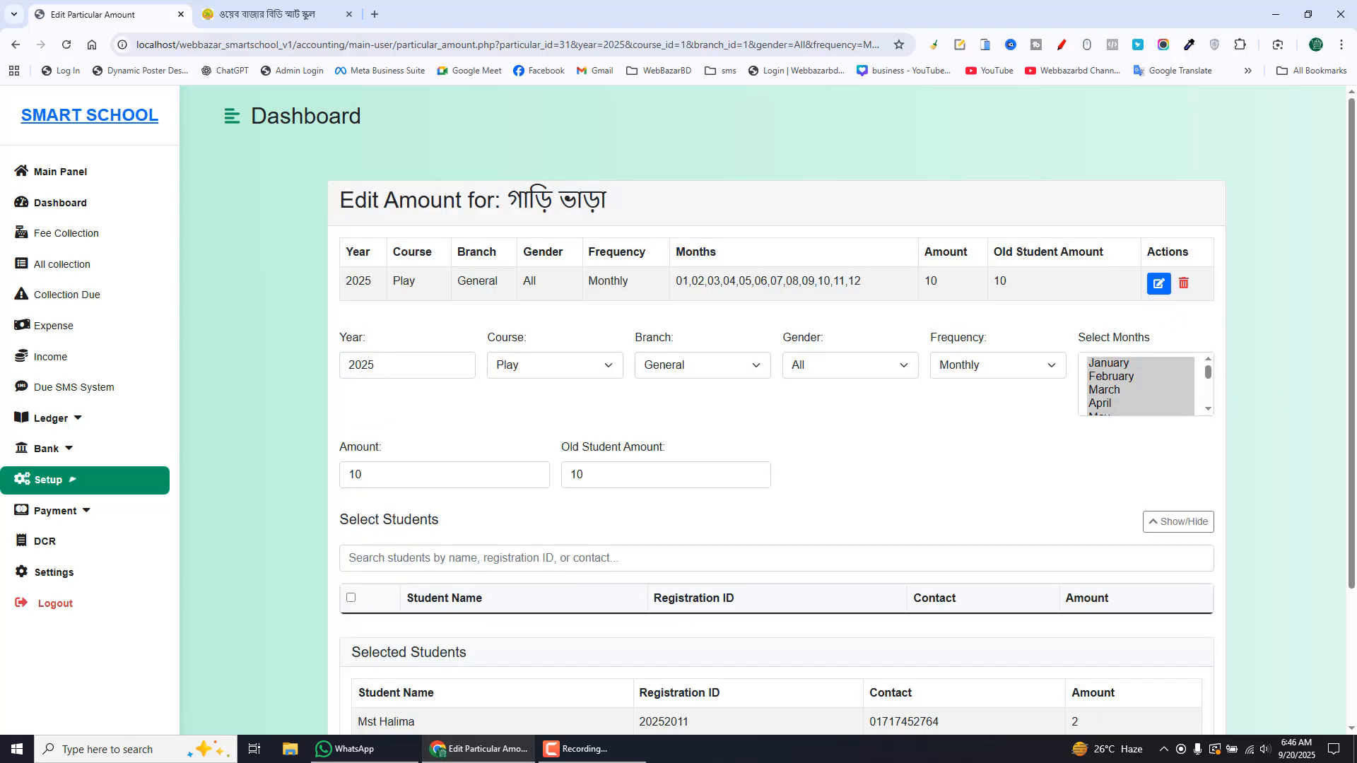
drag(1353, 403, 1351, 671)
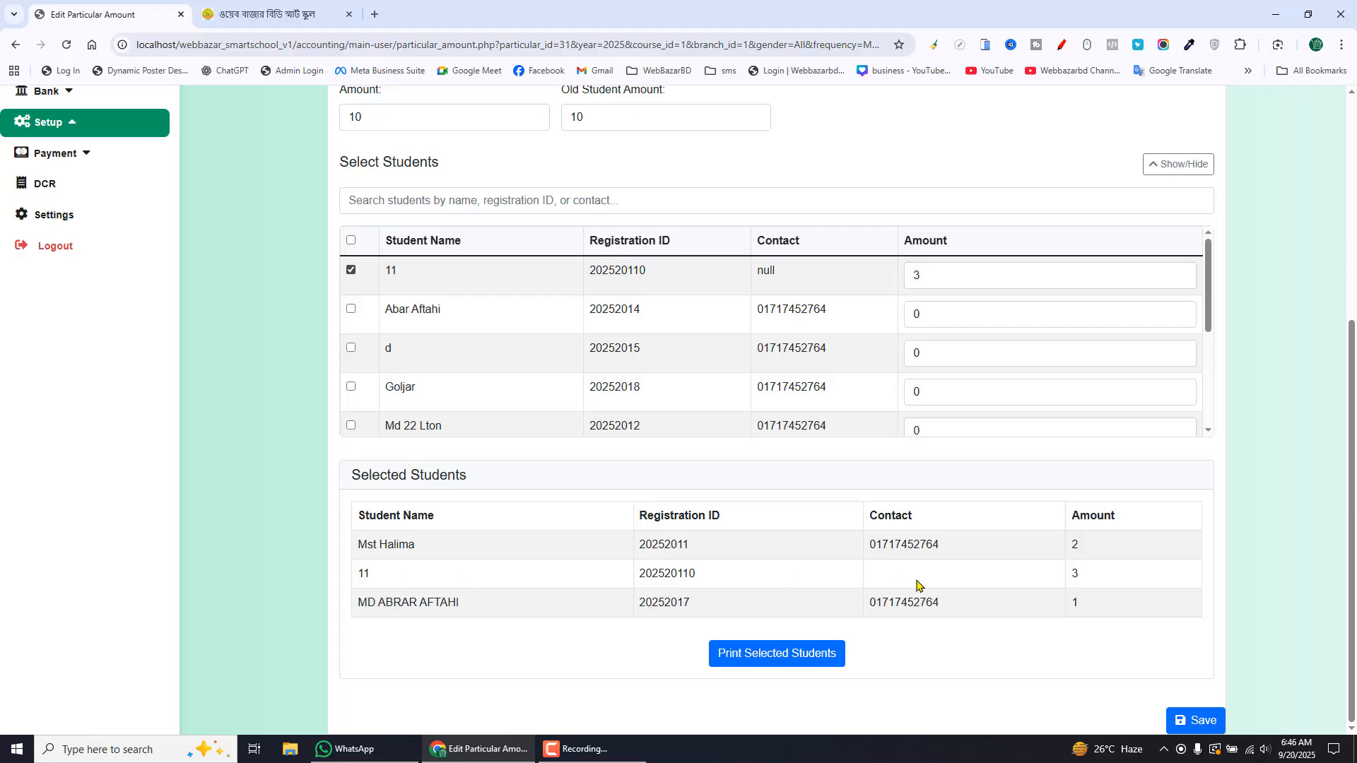
scroll(1111, 559, up, 5)
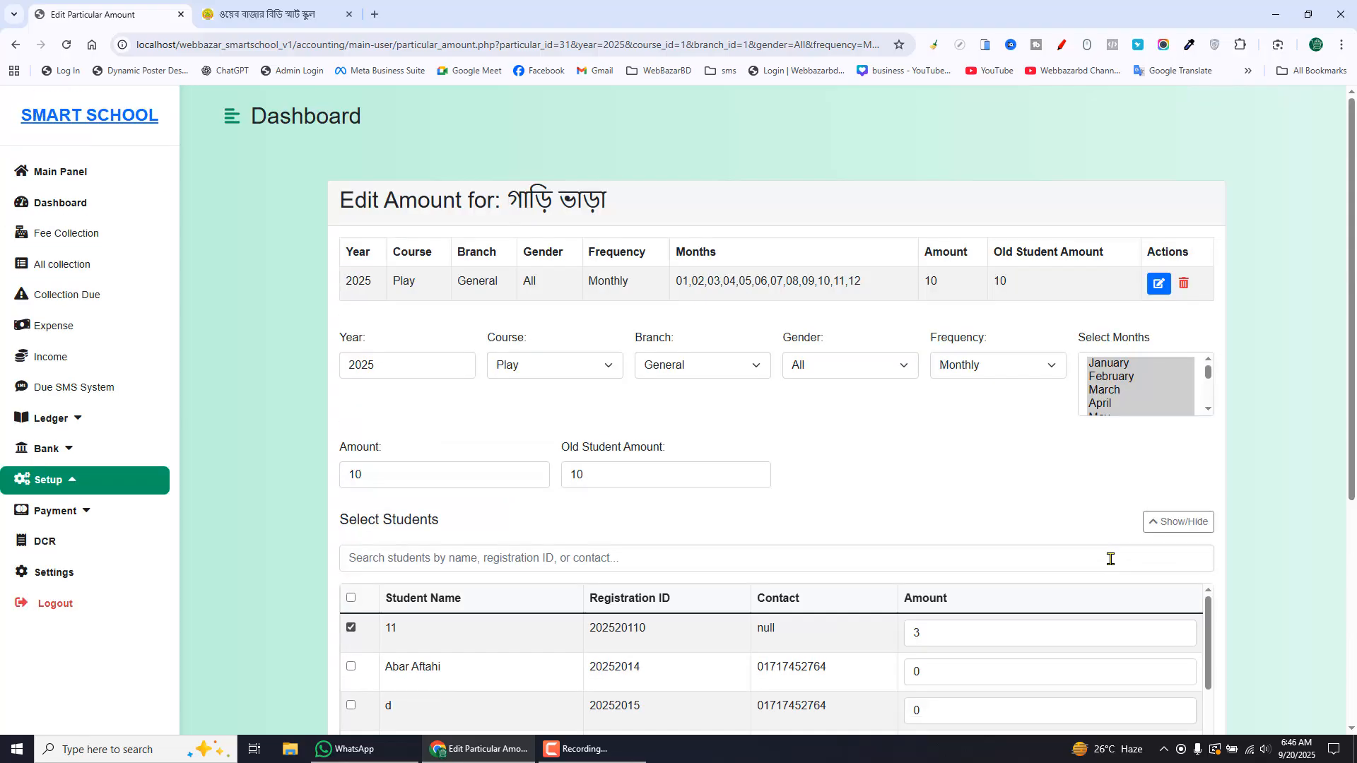
Check the total due on the dashboard and filter the student due report by the copied student ID
click(63, 203)
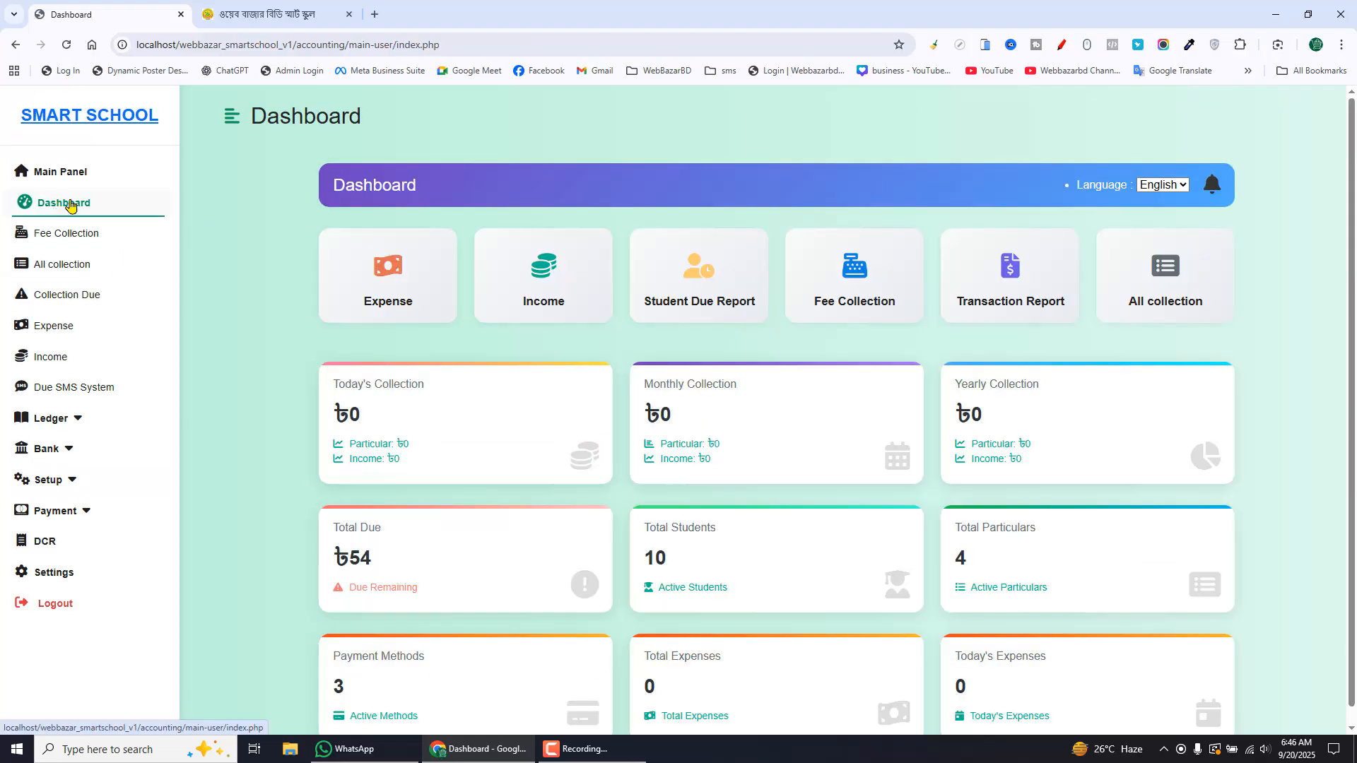
double_click(361, 557)
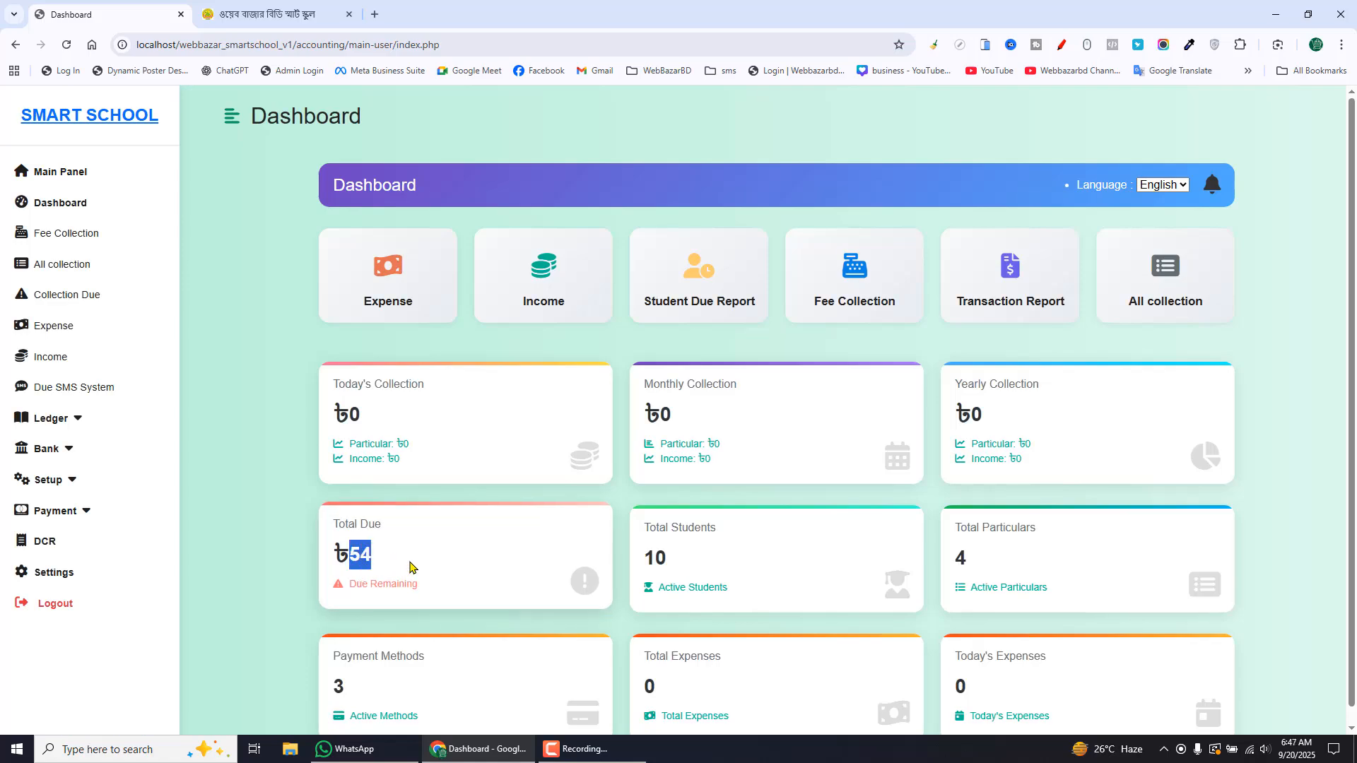
click(704, 280)
click(578, 248)
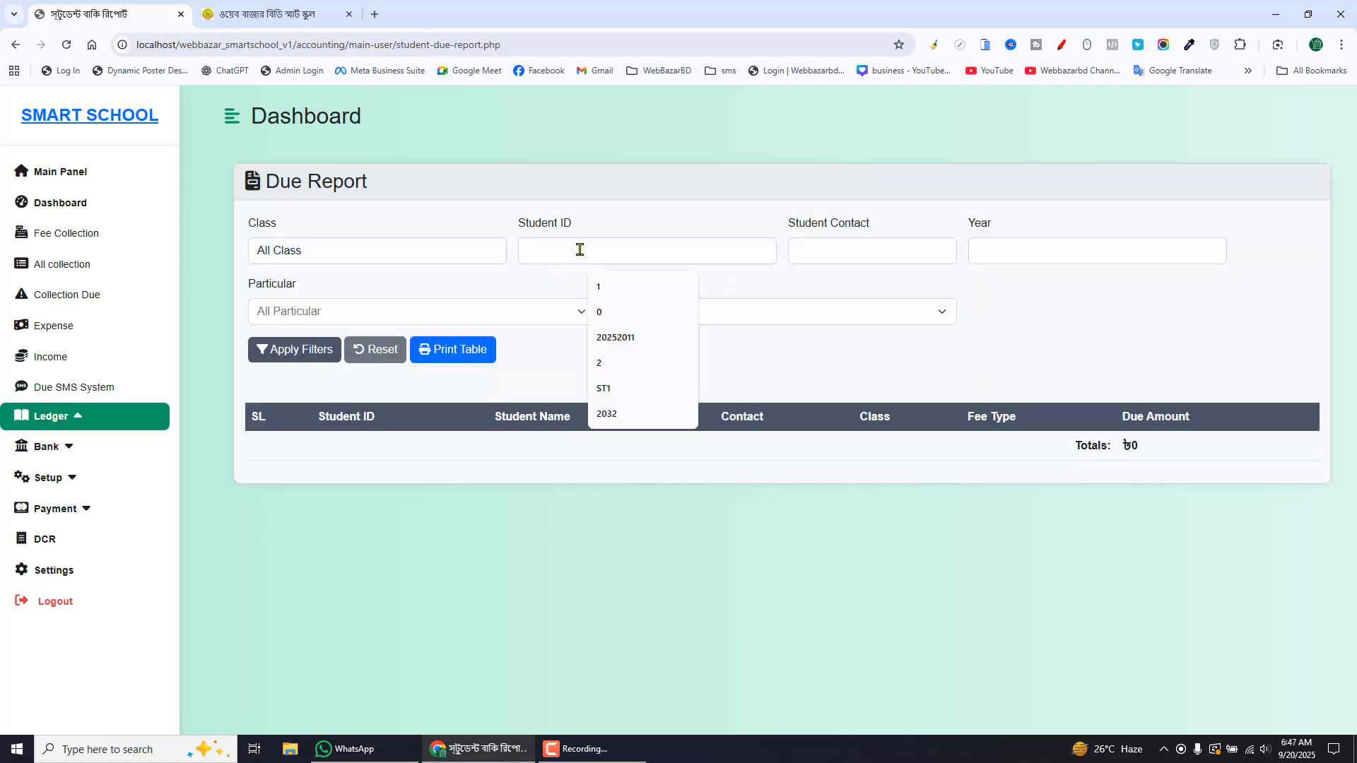
key(ctrl+v)
click(312, 349)
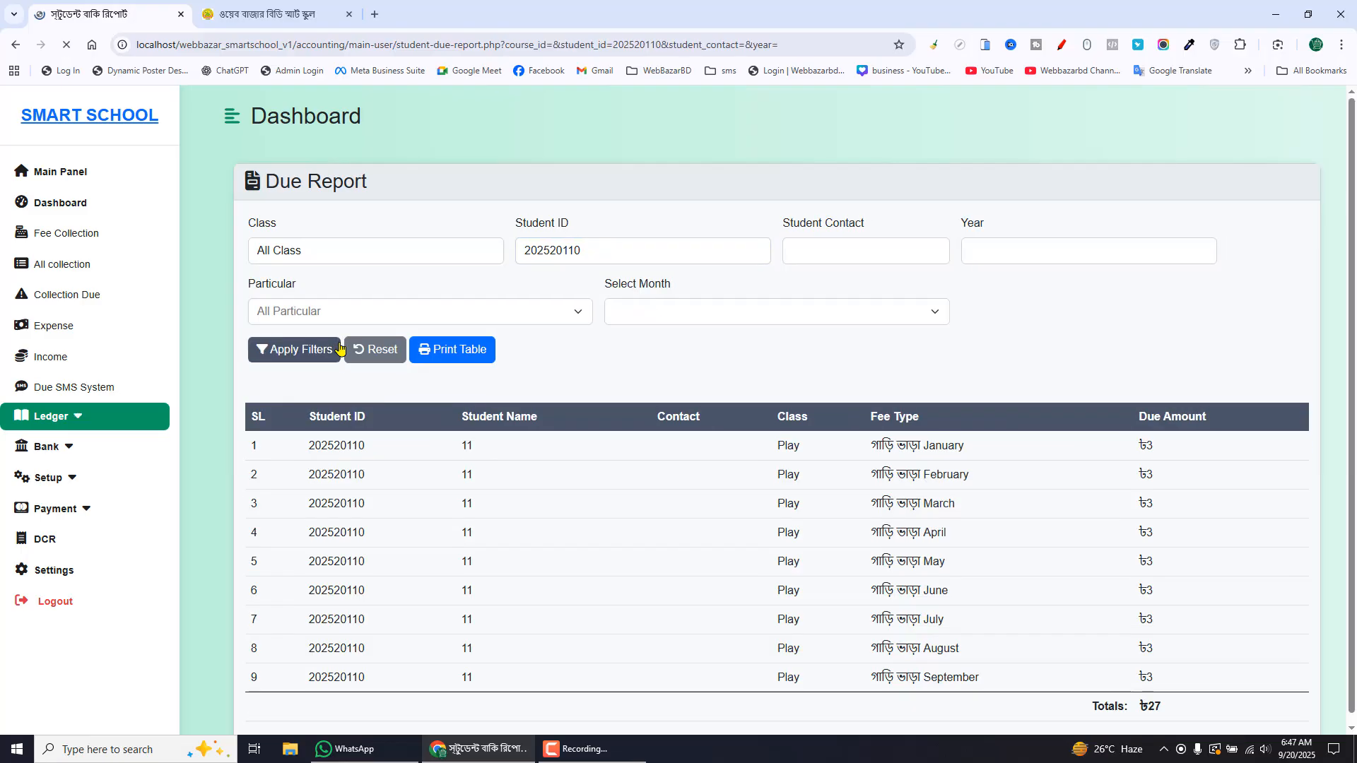
Examine the new student's monthly গাড়ি ভাড়া dues from January to September and their total in the due report
scroll(1120, 443, down, 1)
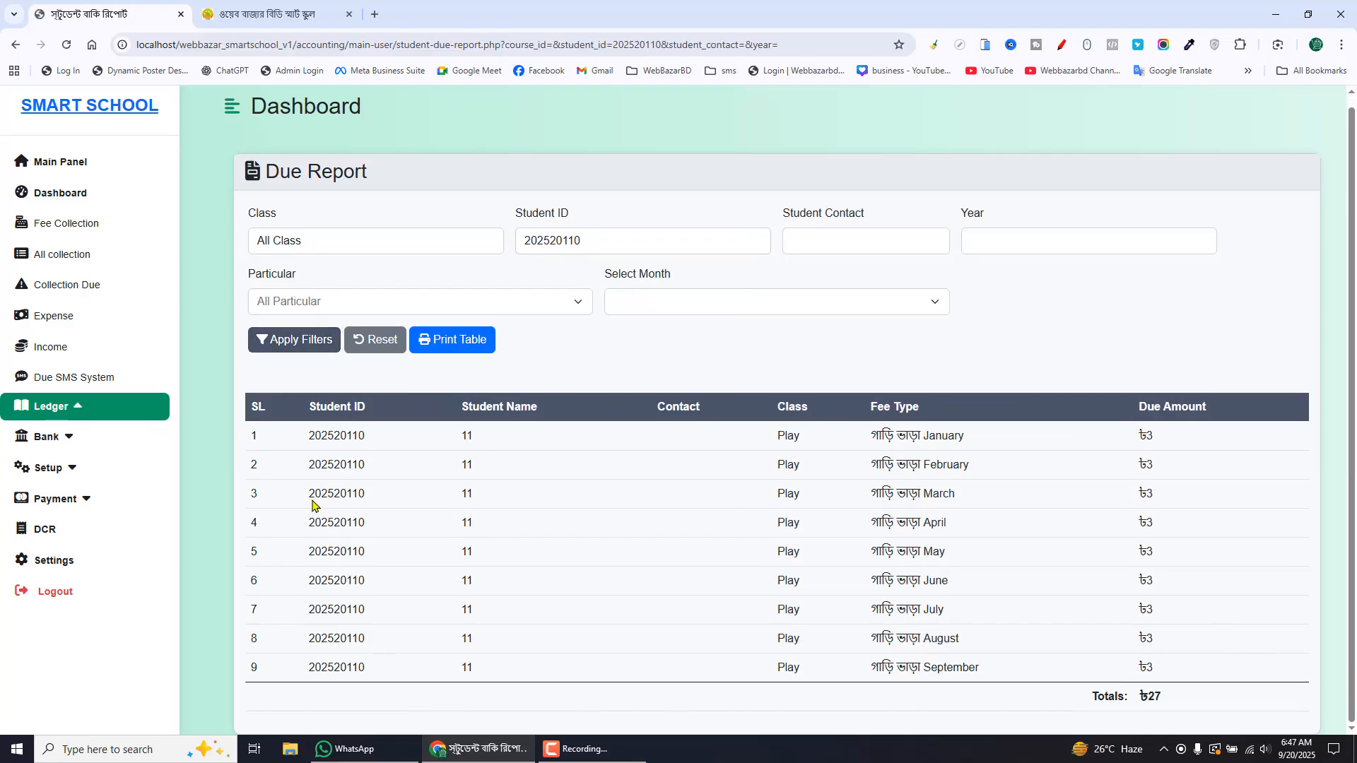
double_click(954, 436)
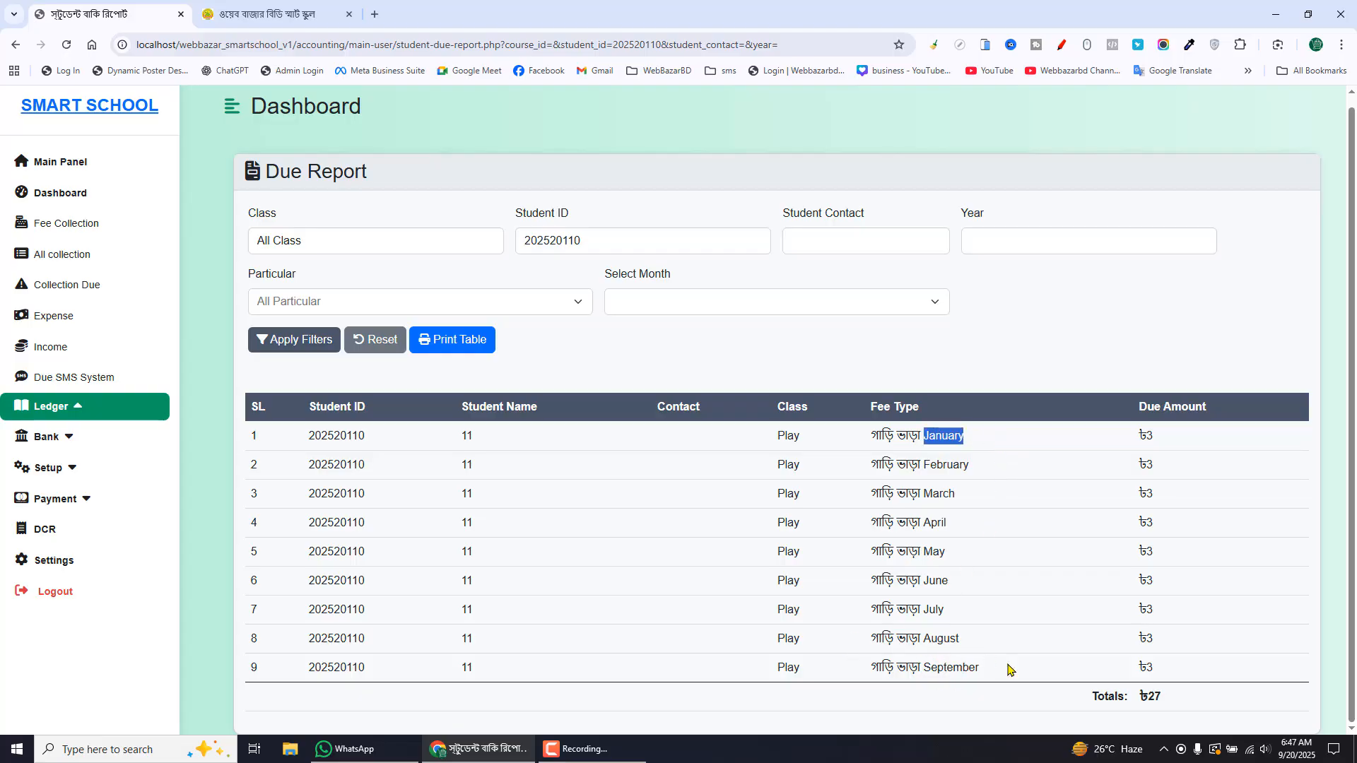
drag(924, 671, 986, 672)
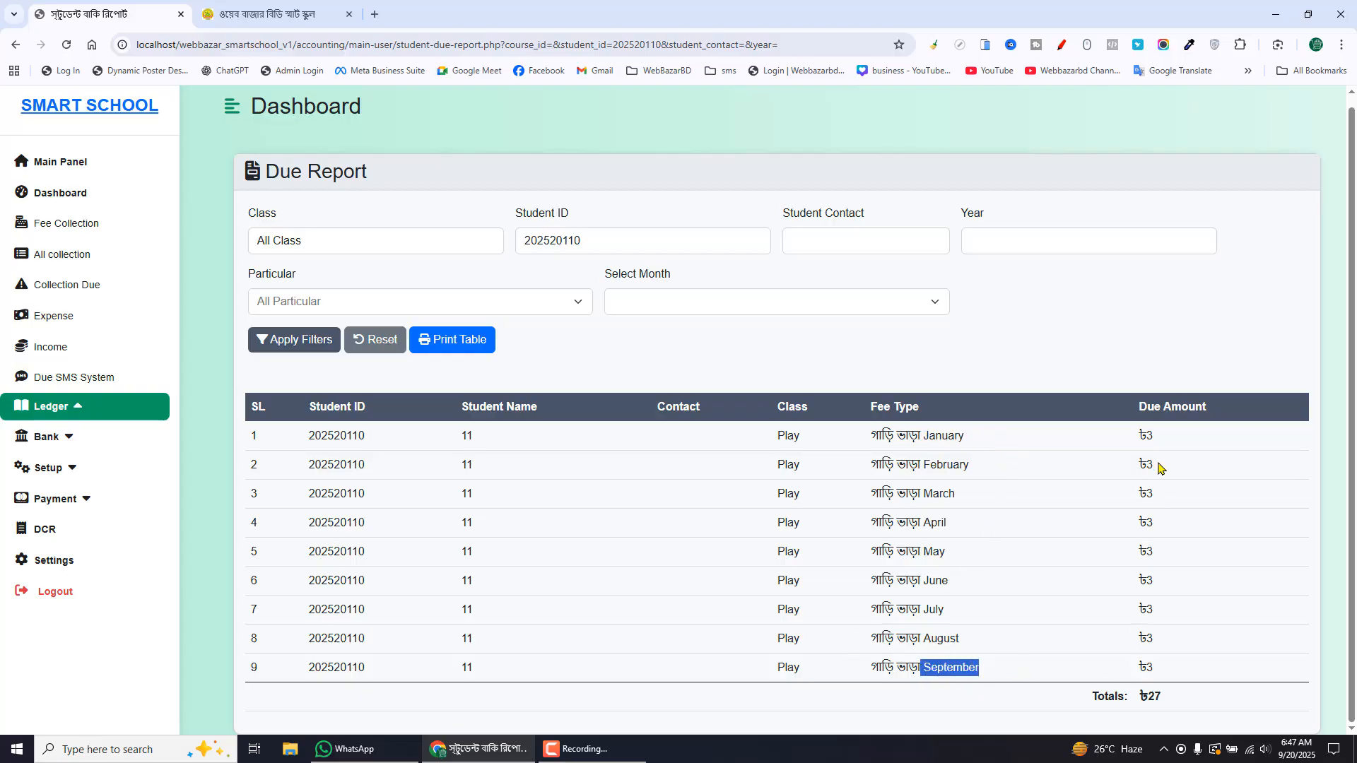
drag(1146, 700, 1172, 707)
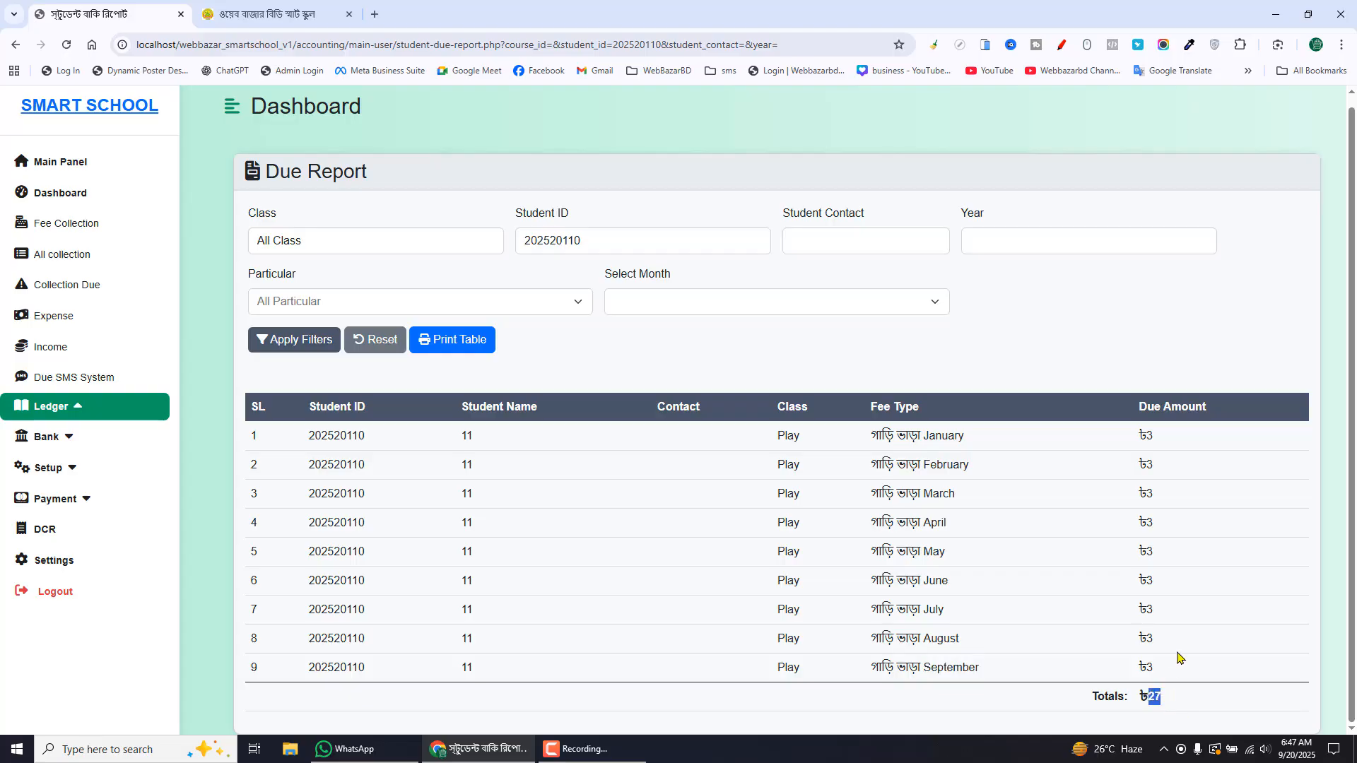
drag(927, 439, 959, 435)
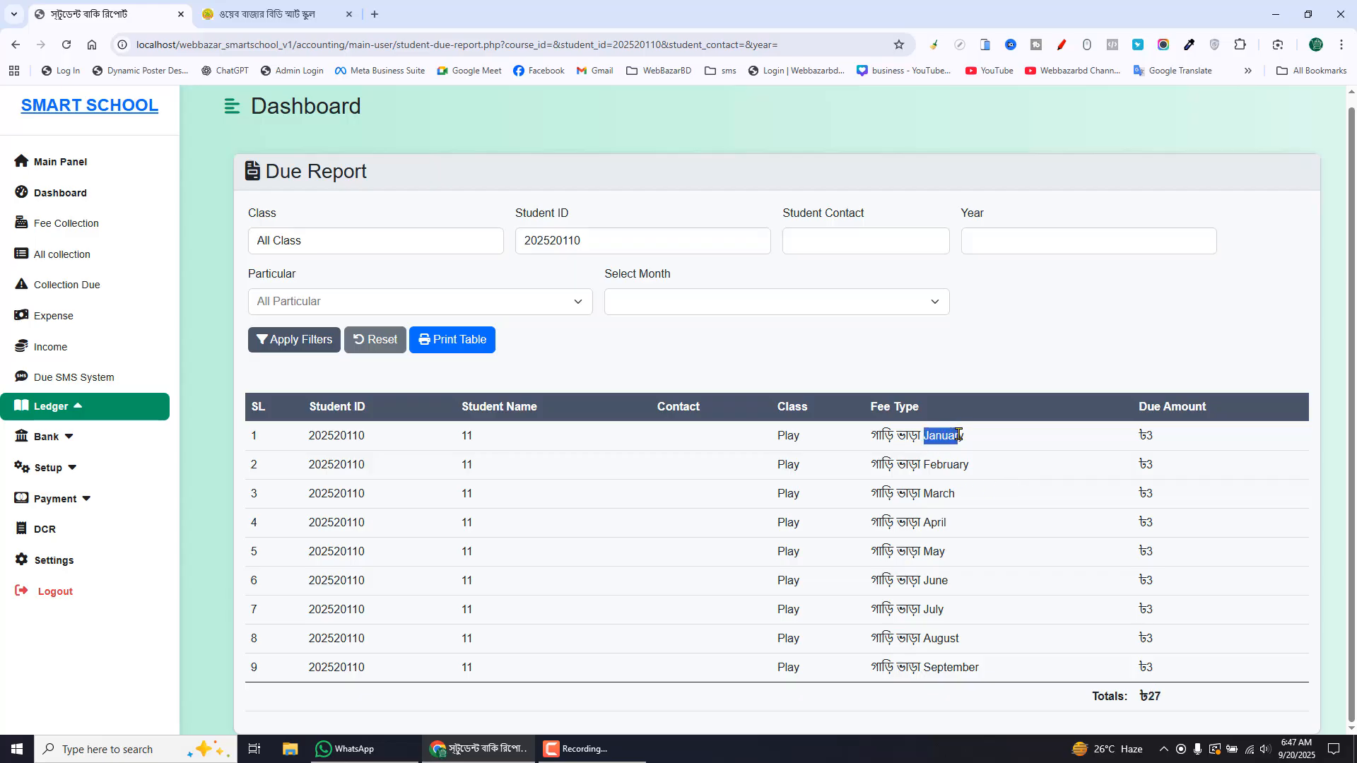
double_click(923, 463)
double_click(927, 493)
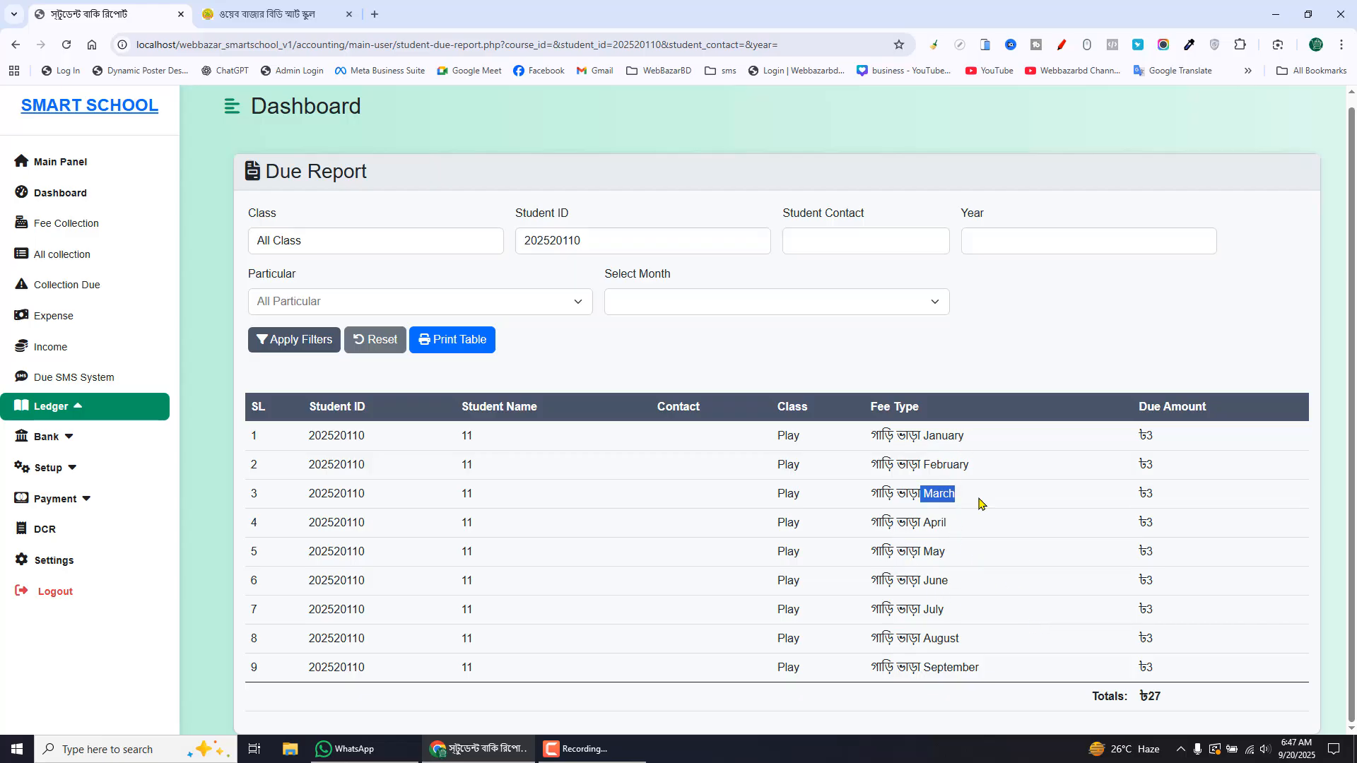
Open fee collection and generate the fee list for the new student by entering the student ID
click(84, 232)
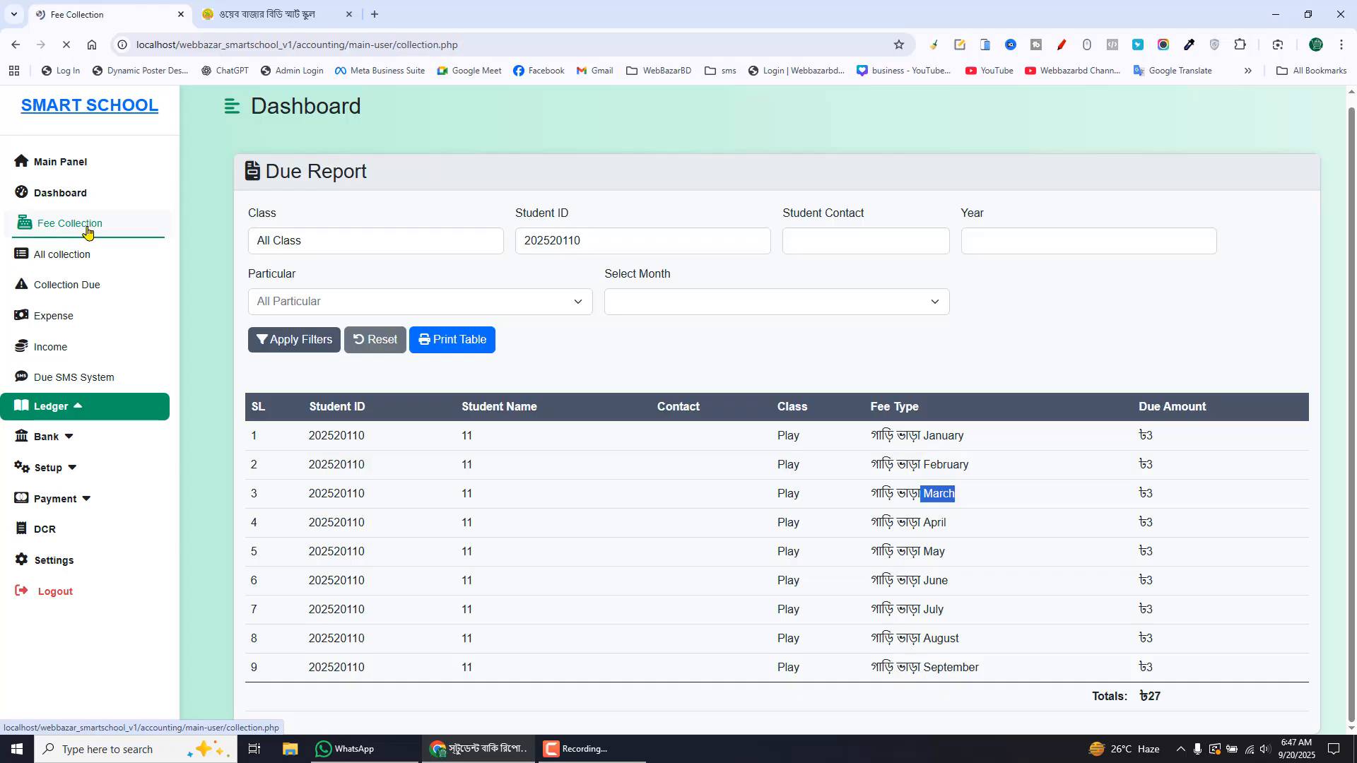
click(393, 234)
text(202520110)
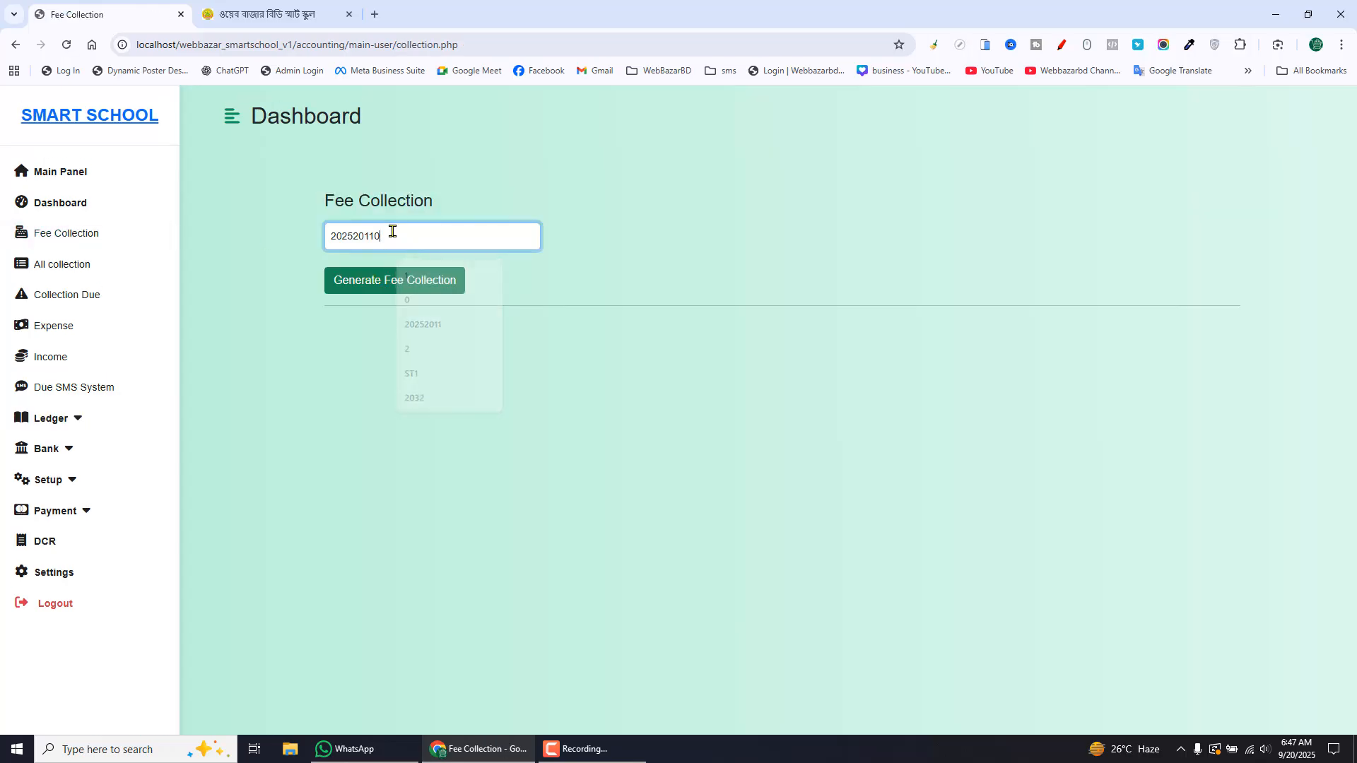
click(400, 285)
scroll(775, 316, down, 3)
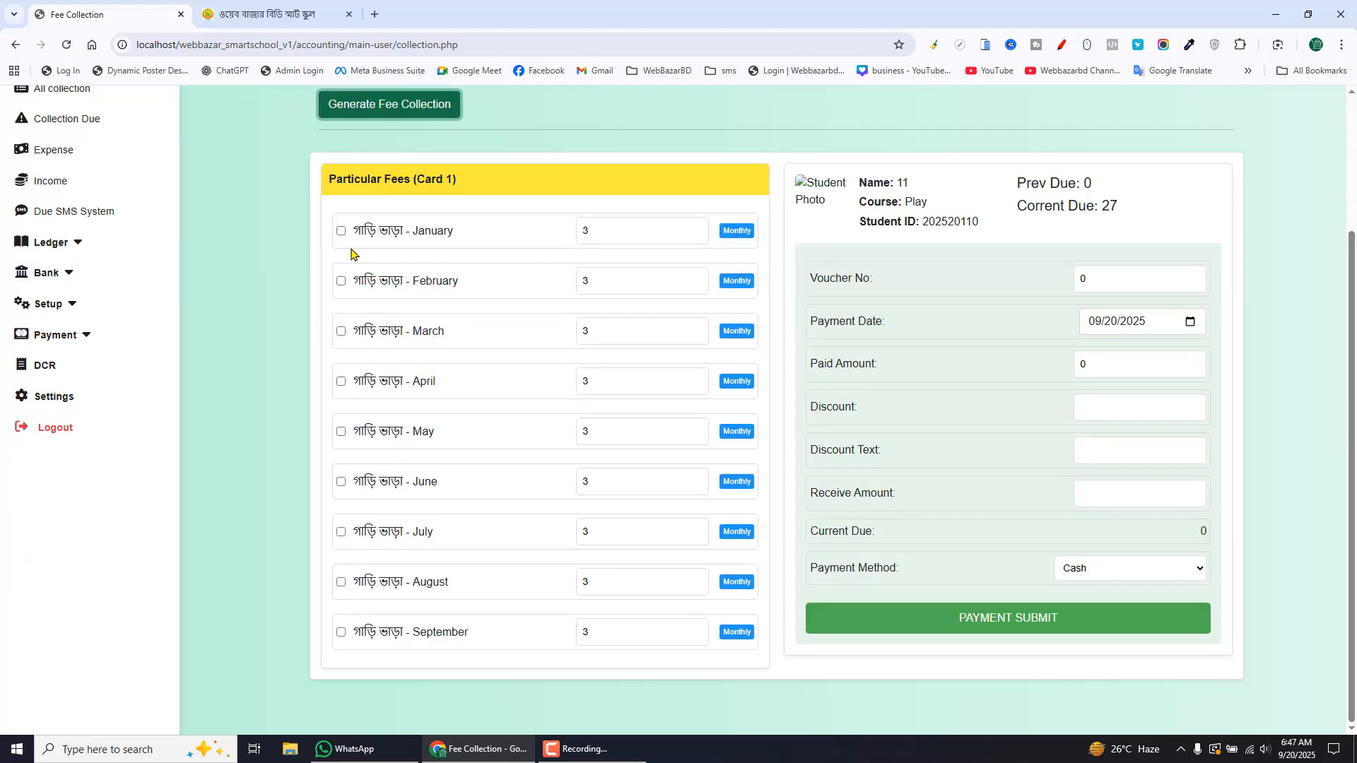
Select the গাড়ি ভাড়া fees for January, February and March, and check the current due
click(340, 230)
click(341, 280)
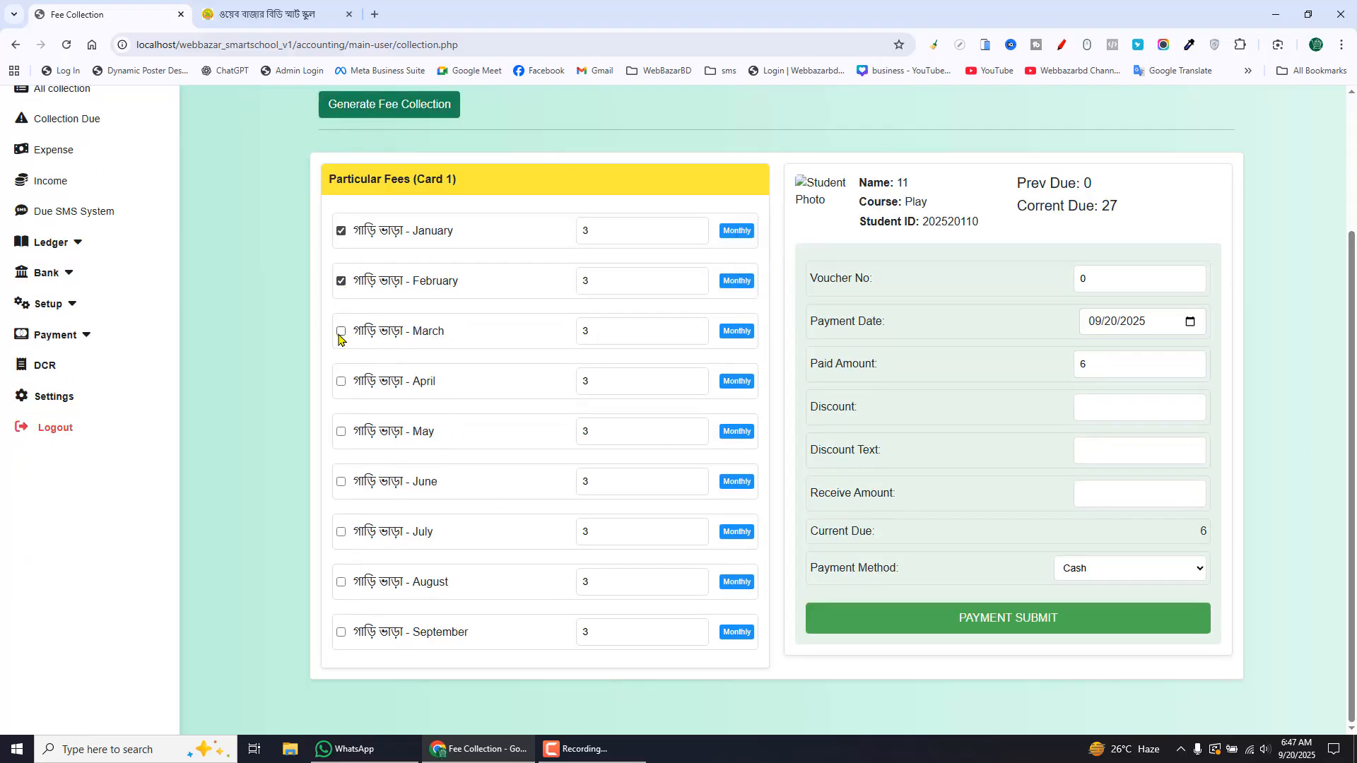
click(340, 333)
double_click(592, 231)
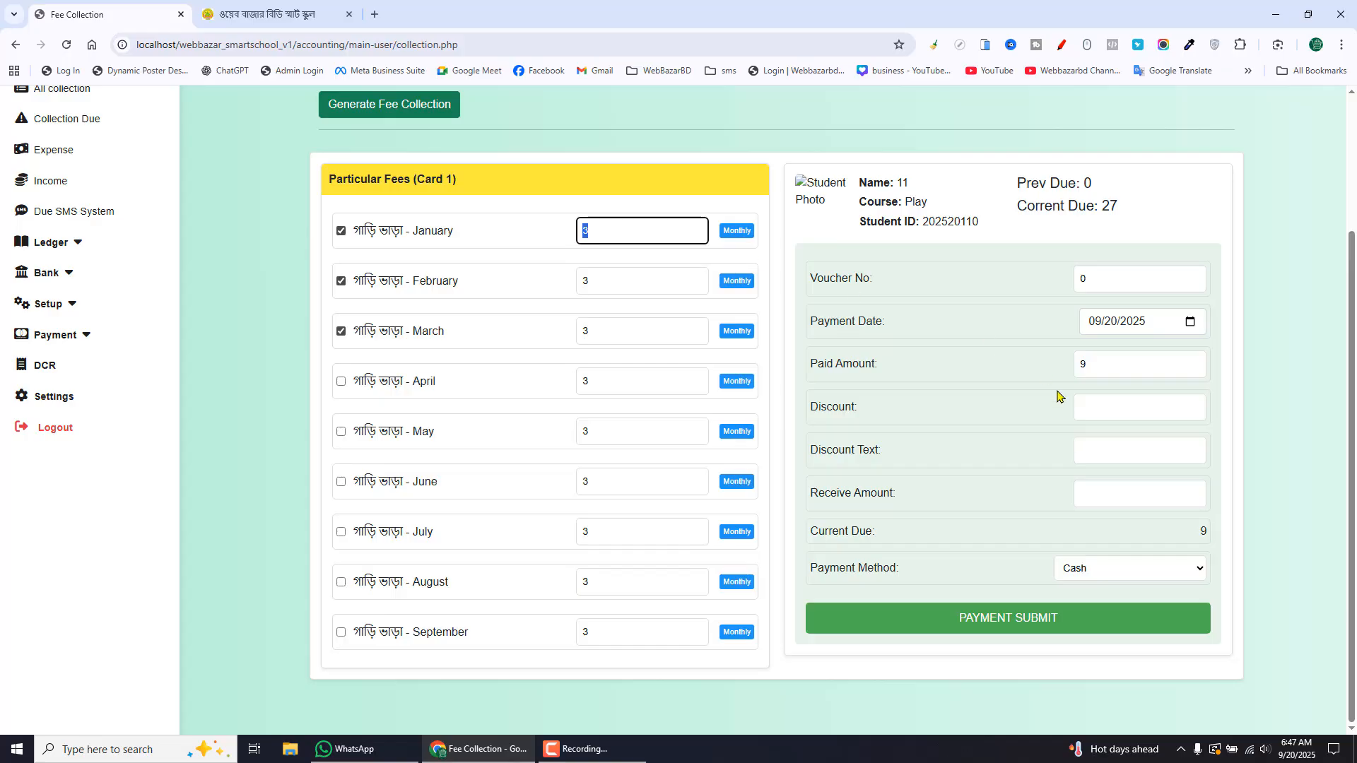
double_click(1201, 532)
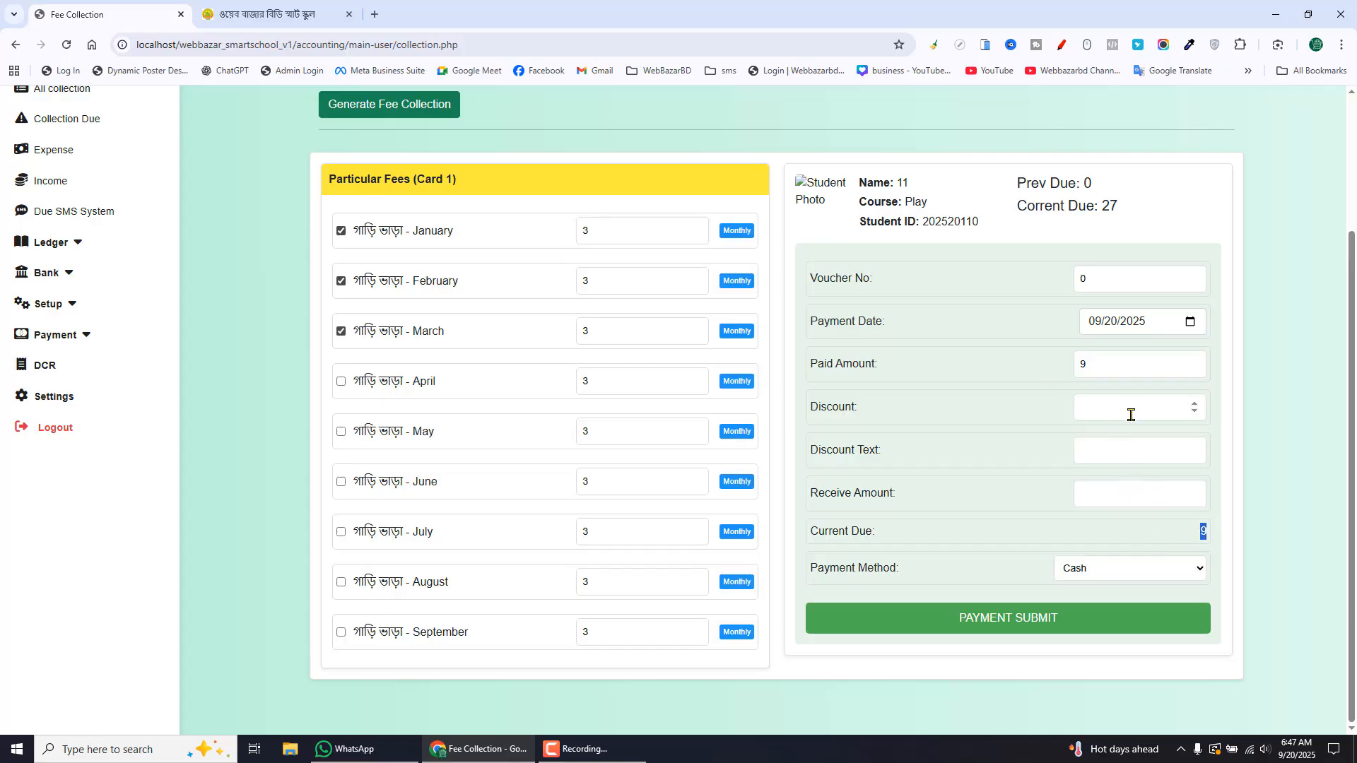
Enter a discount of 9 on the selected গাড়ি ভাড়া fees
click(1111, 412)
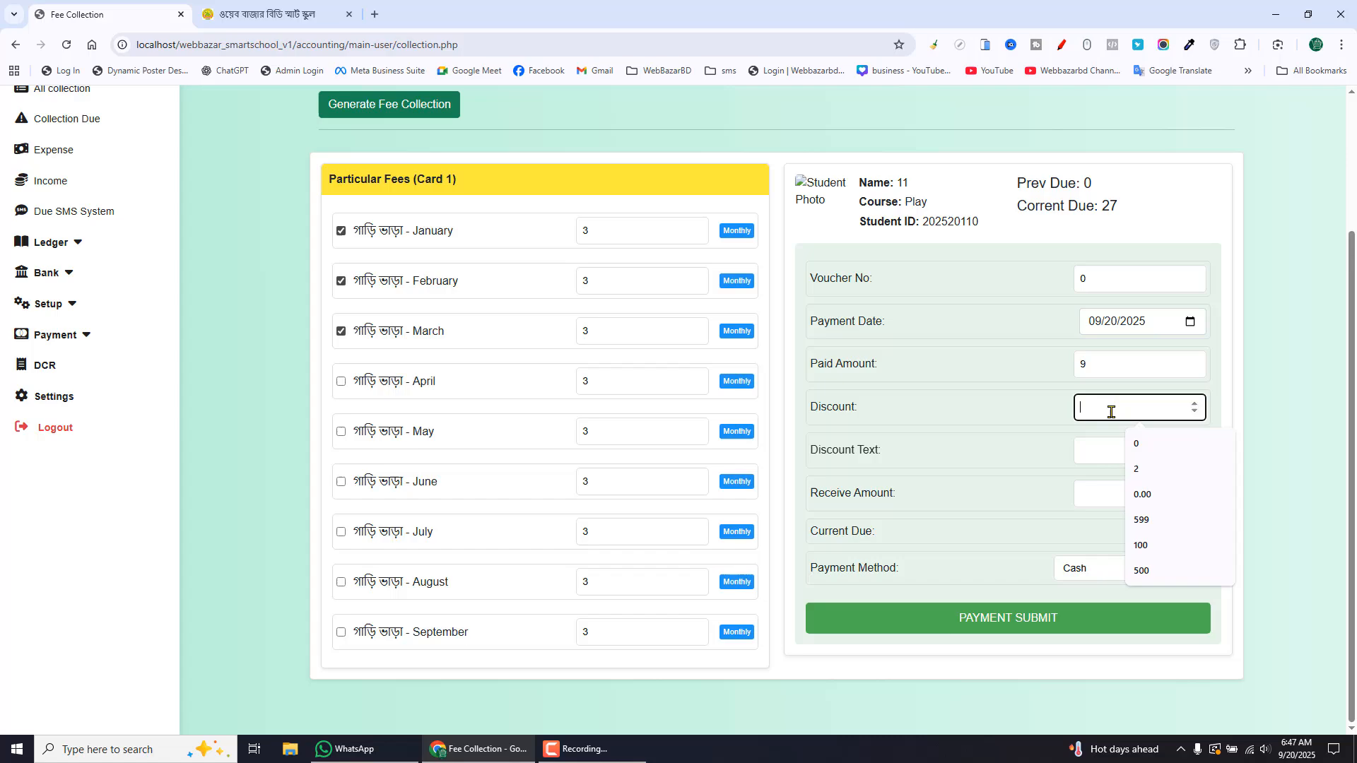
text(9)
click(919, 425)
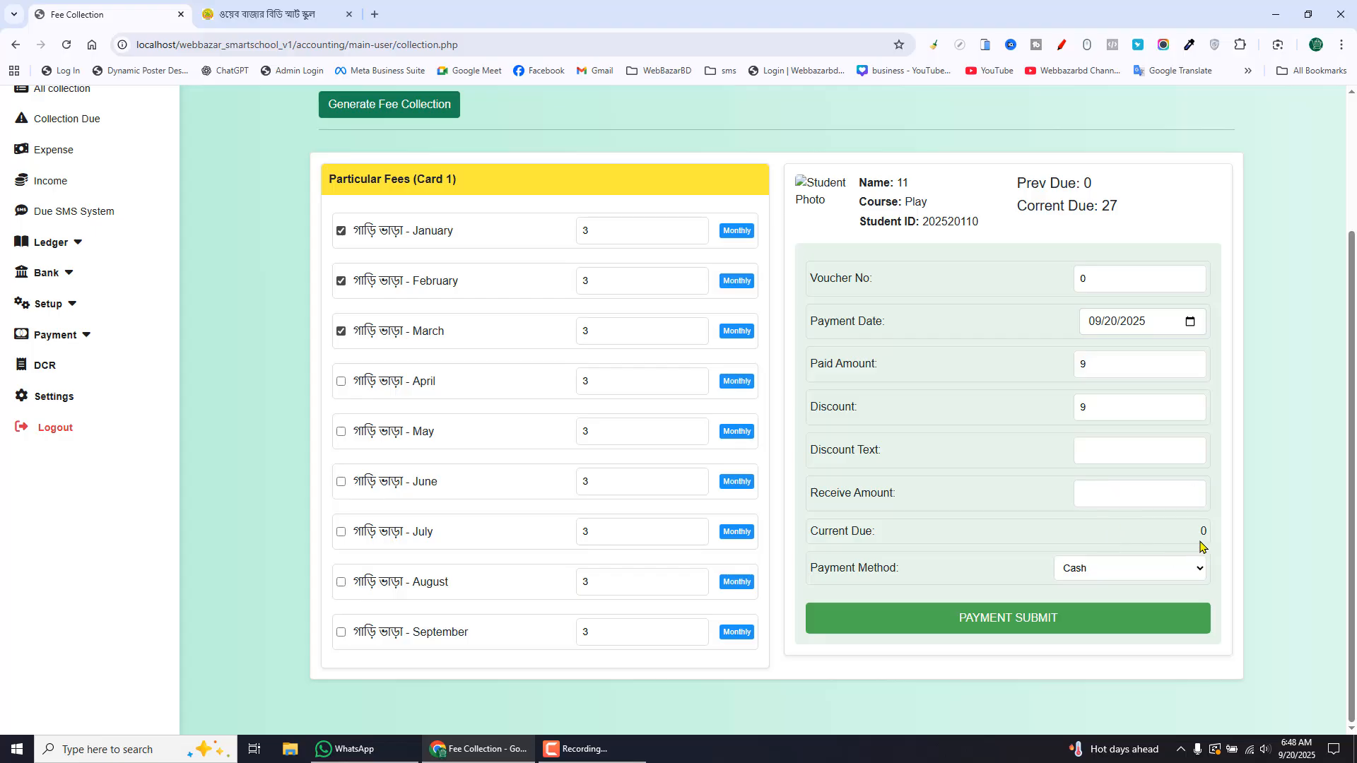
Set the receive amount to 0, submit the payment with the Cash method, and review and close the fee receipt
click(1086, 494)
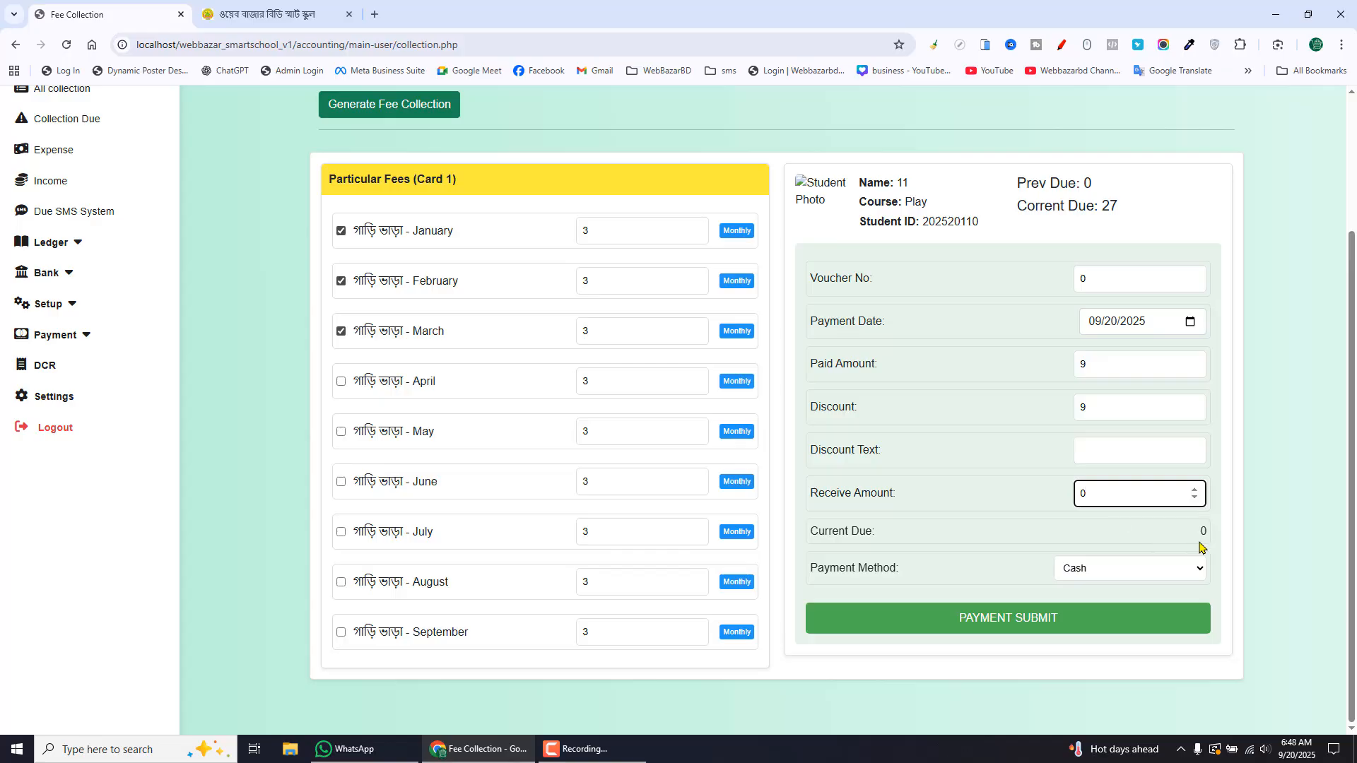
click(1107, 572)
click(1108, 573)
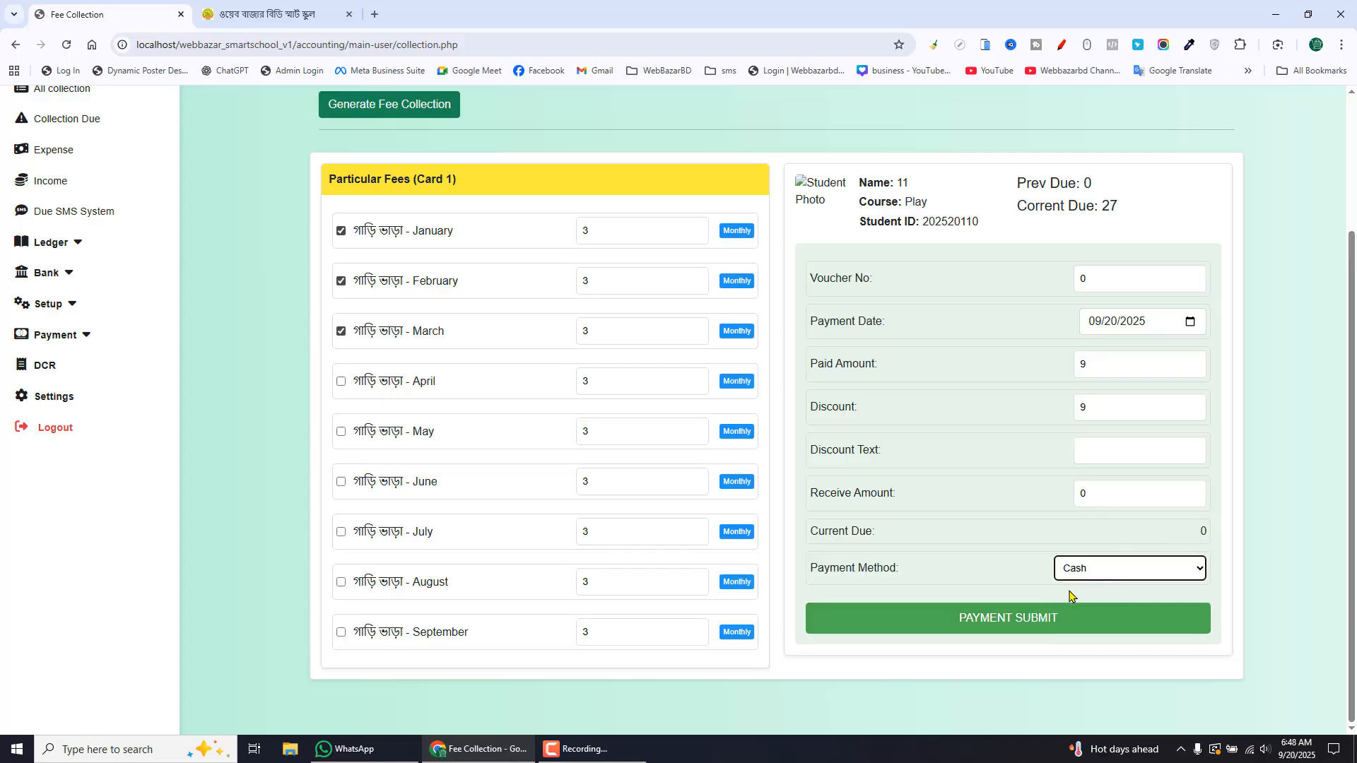
click(1038, 620)
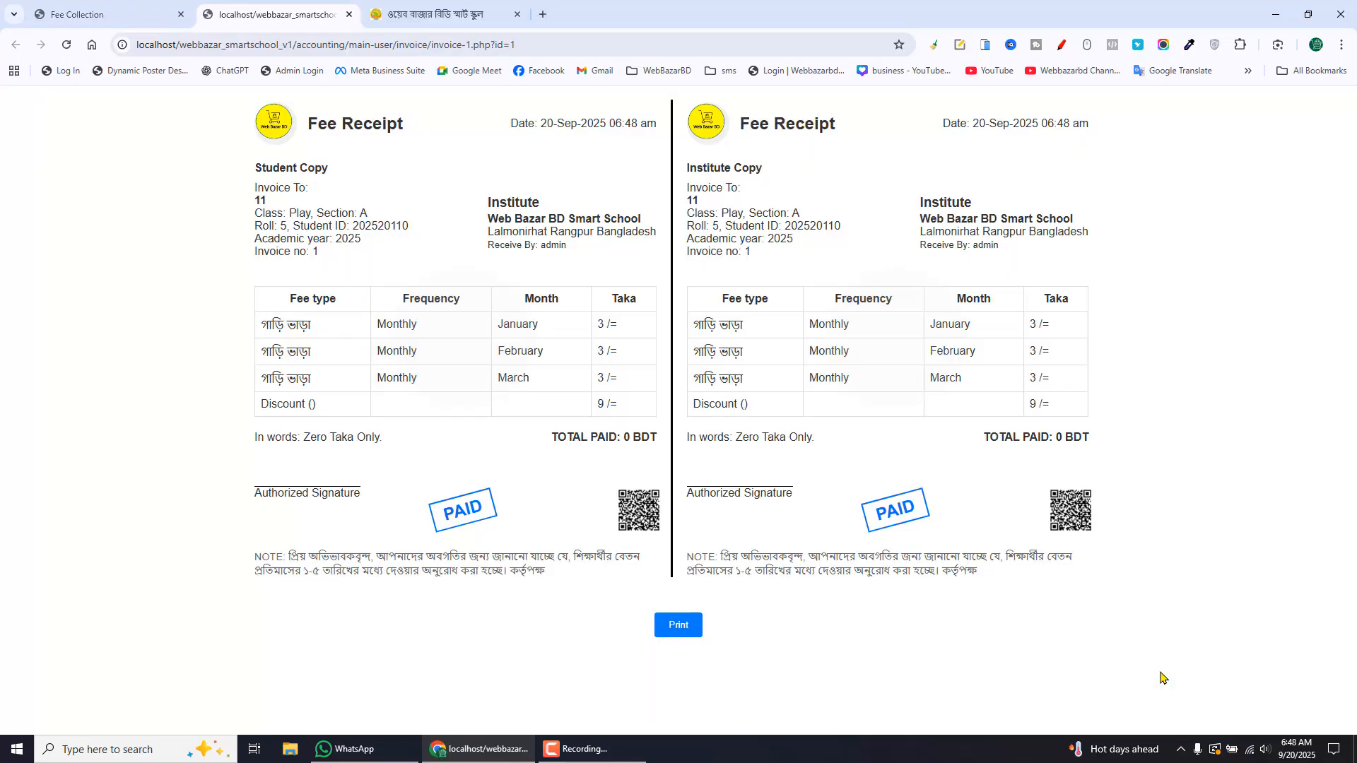
double_click(1061, 438)
click(350, 14)
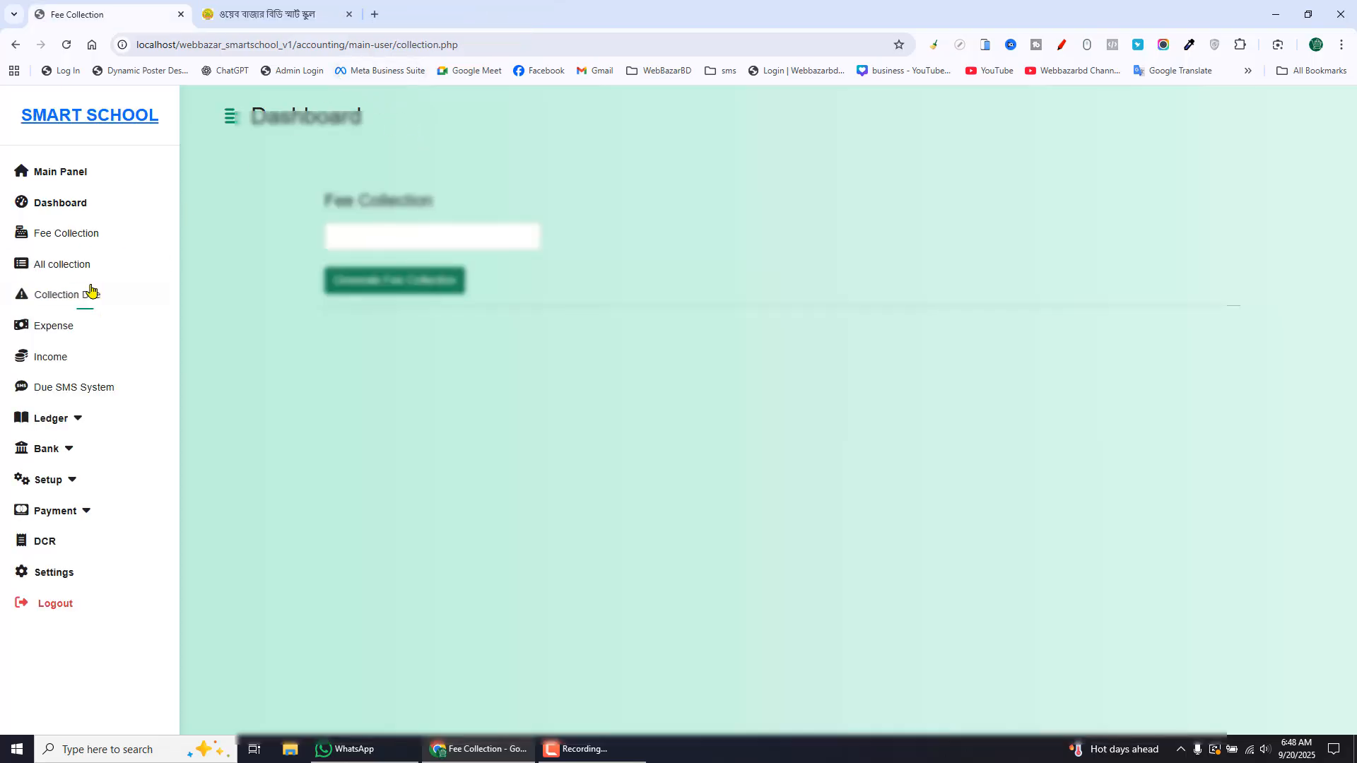
click(250, 15)
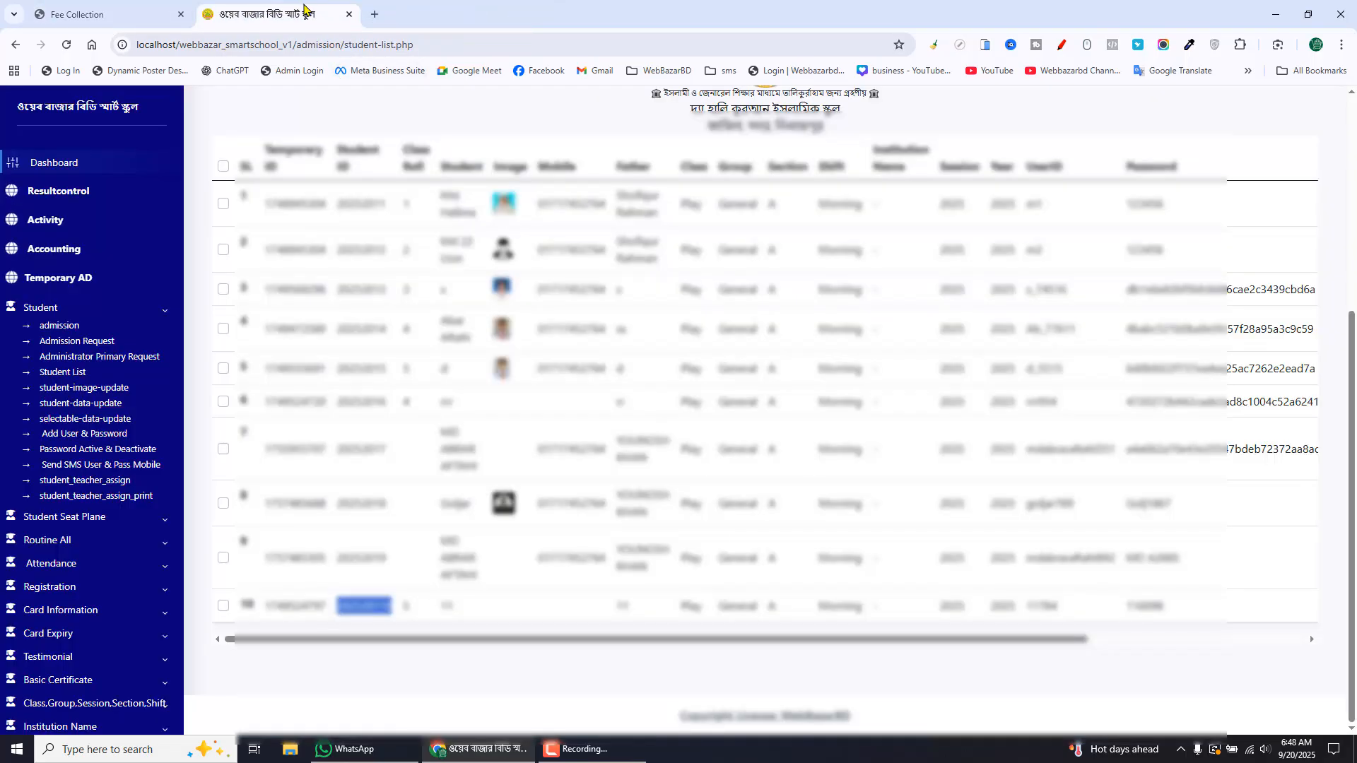
click(55, 10)
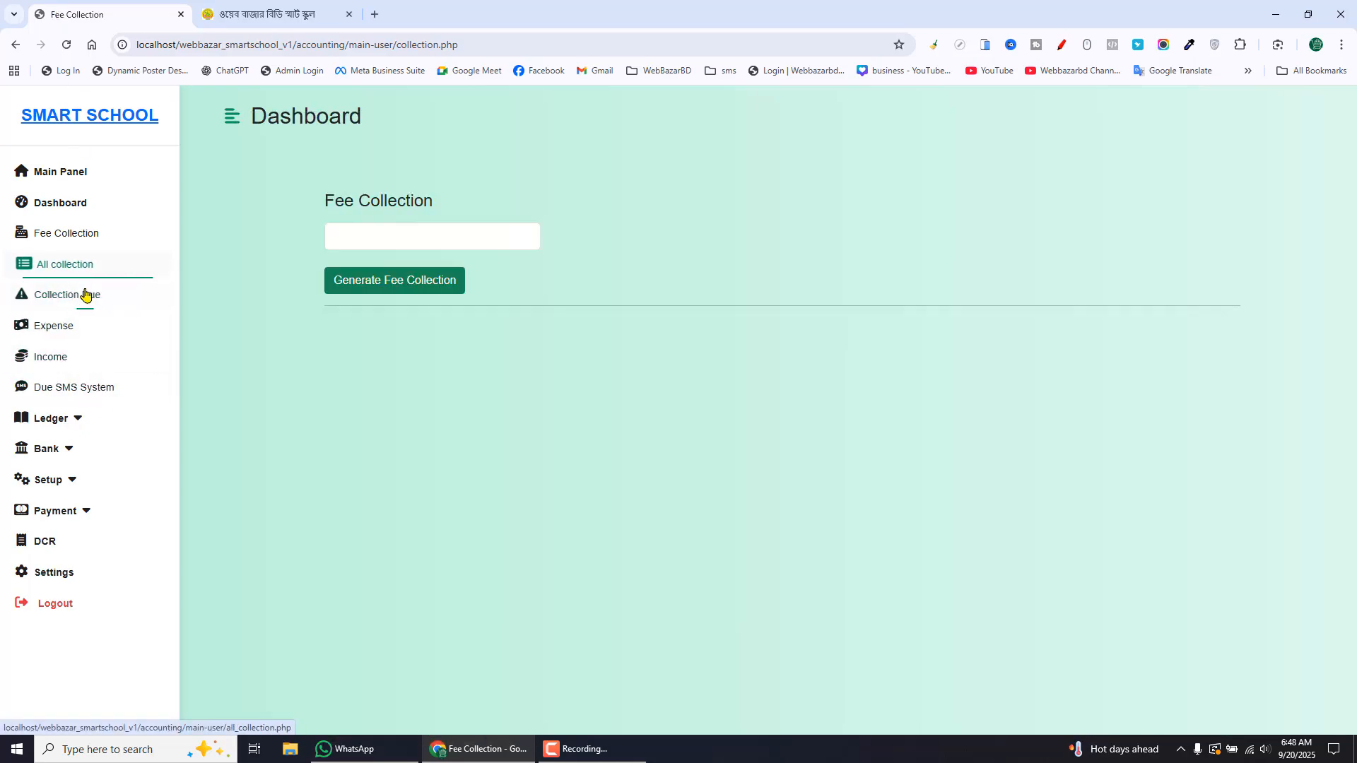
click(89, 424)
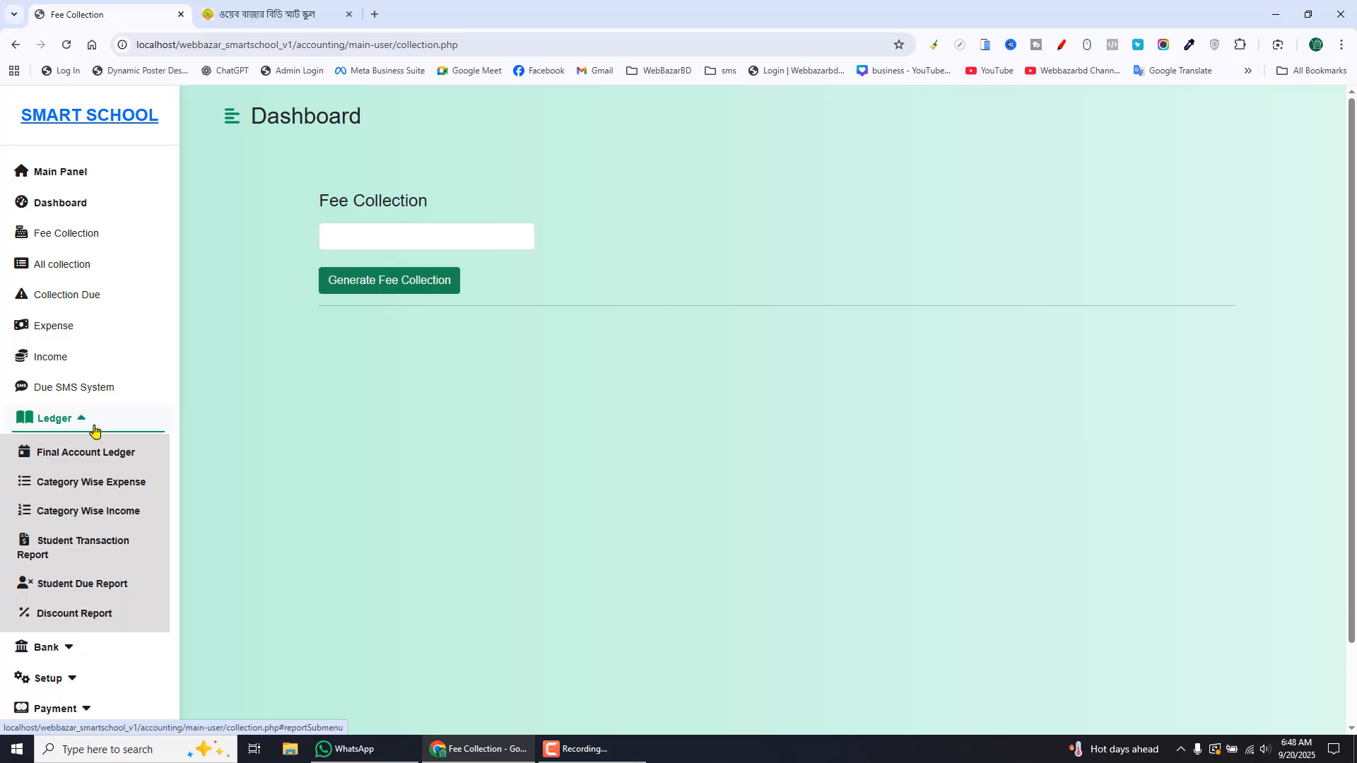
click(91, 426)
Filter the student due report by the copied student ID and check which months are still due
click(84, 178)
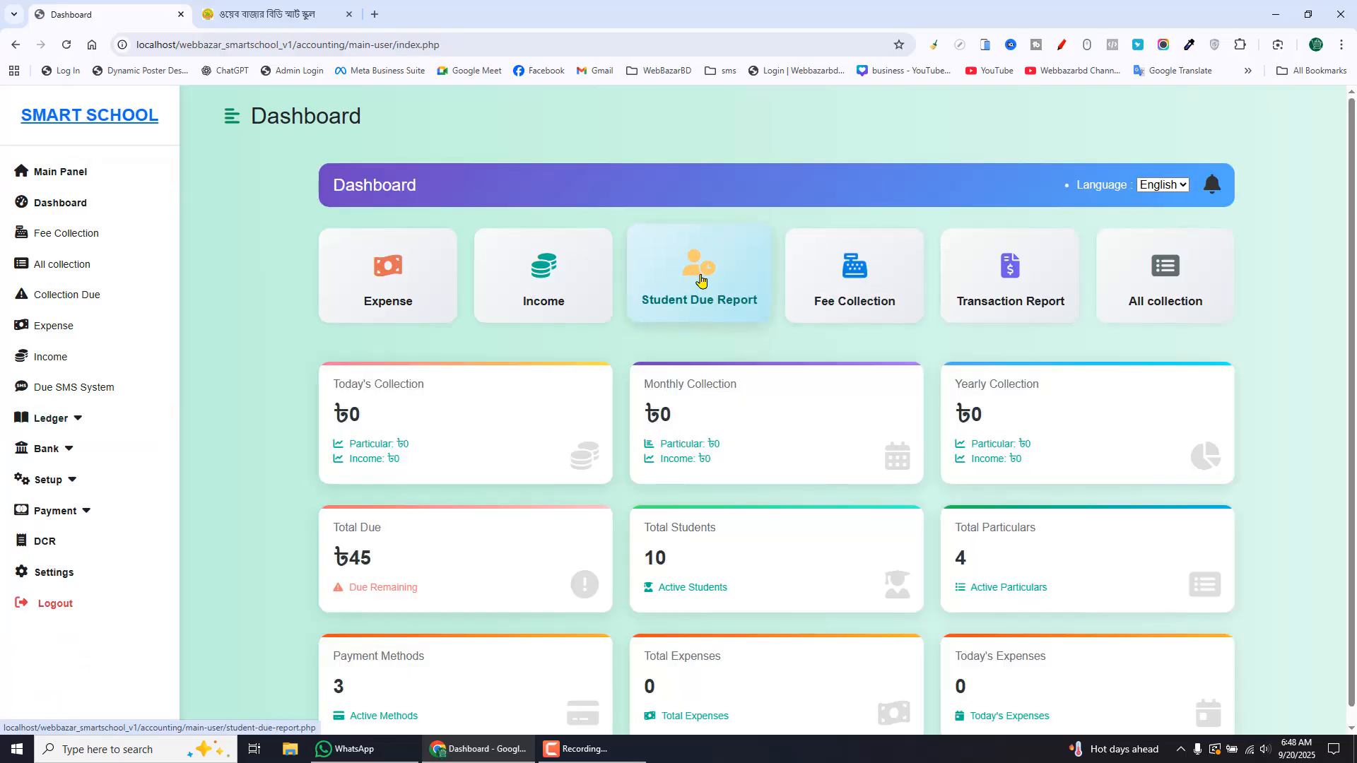
click(700, 279)
right_click(544, 244)
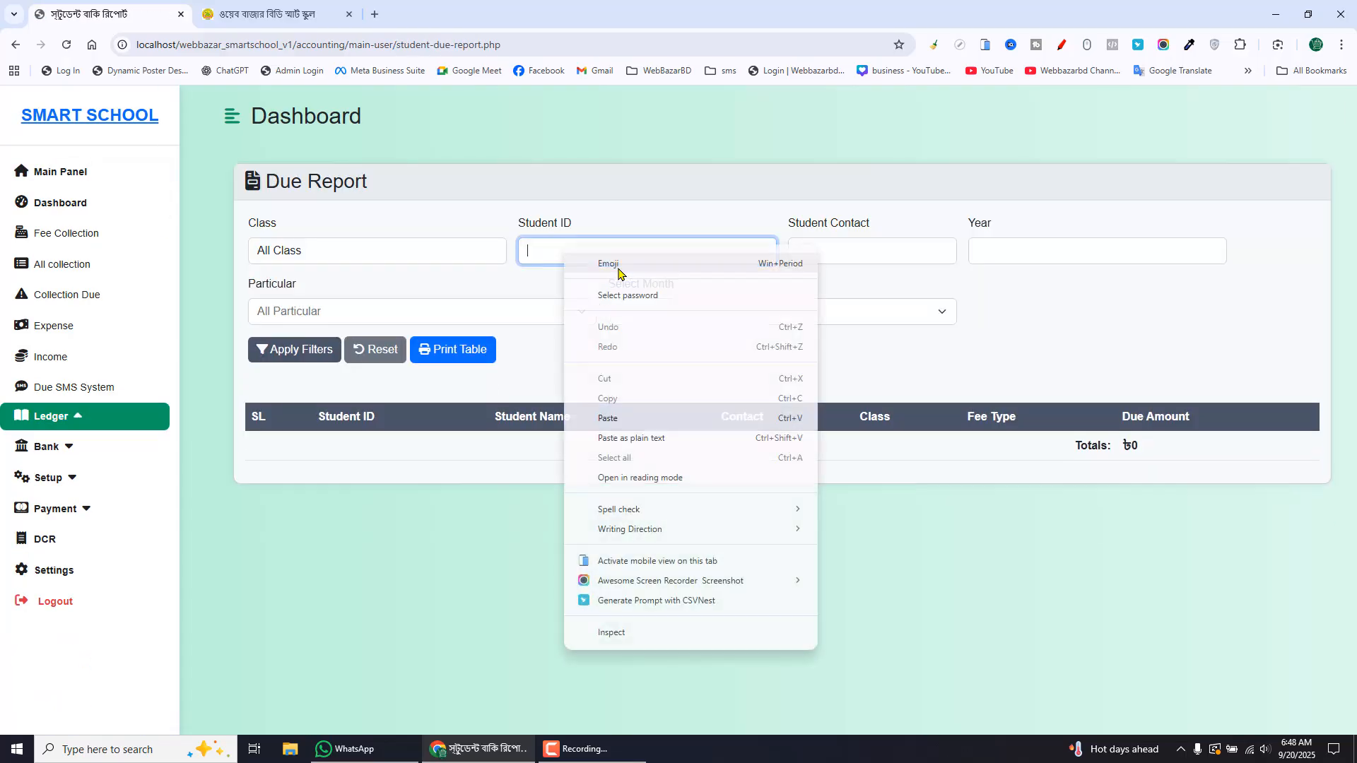
click(614, 415)
click(297, 350)
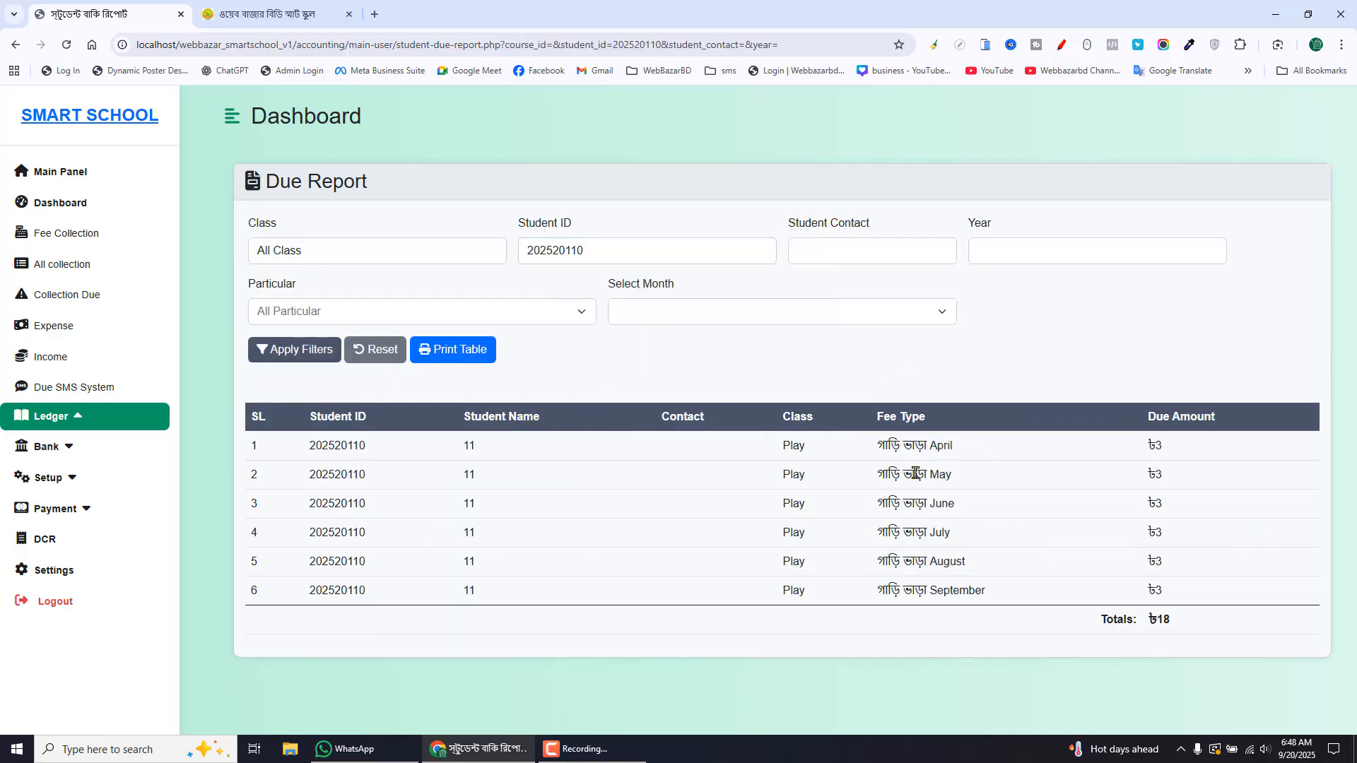
double_click(934, 446)
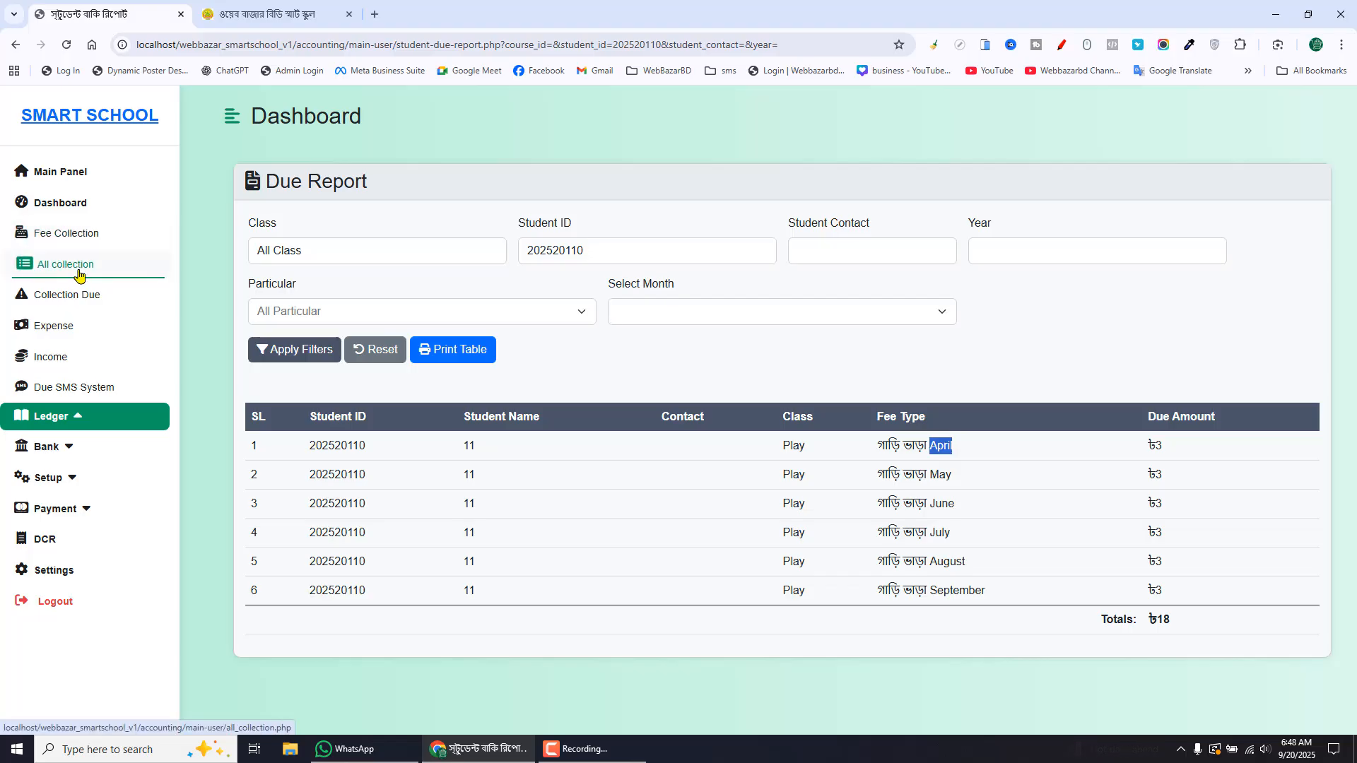
Check the recorded payment in the transaction report and today's collection on the dashboard
click(63, 205)
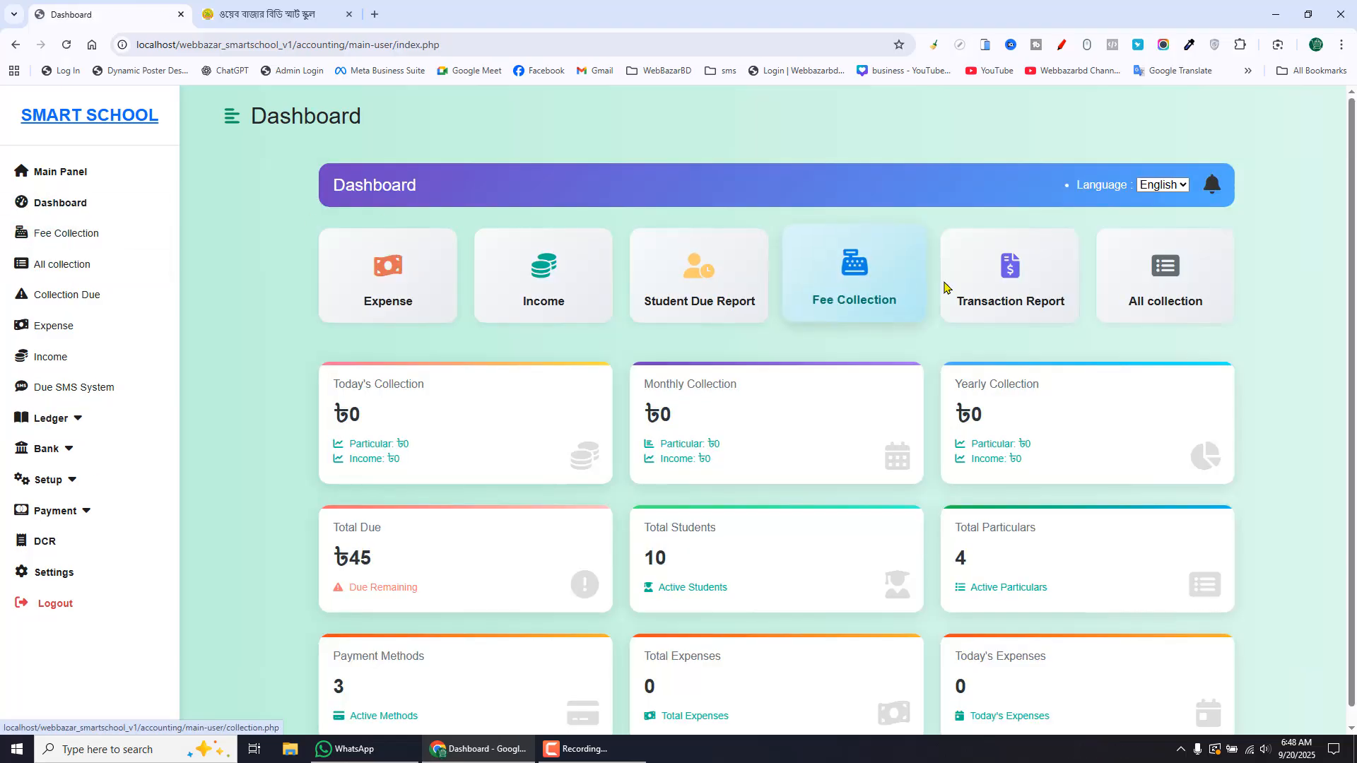
click(1030, 281)
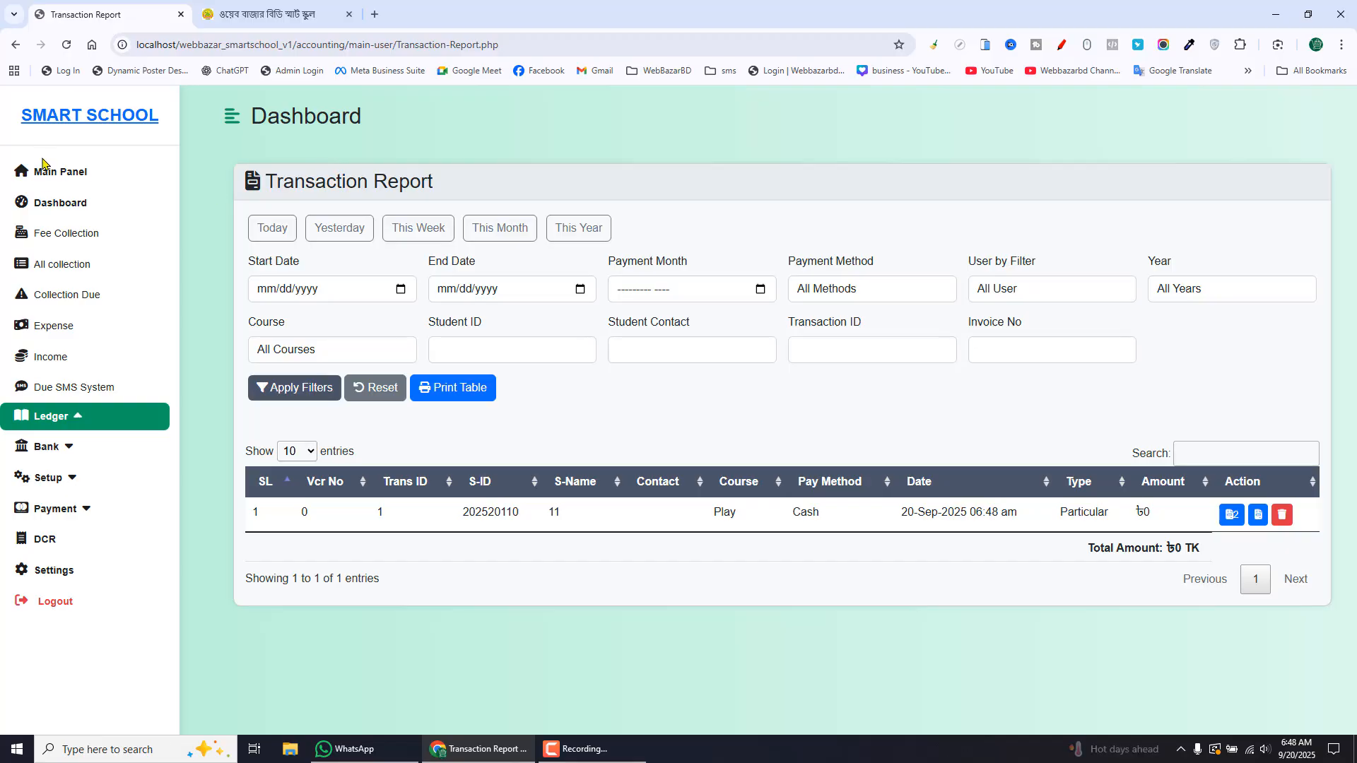
click(56, 215)
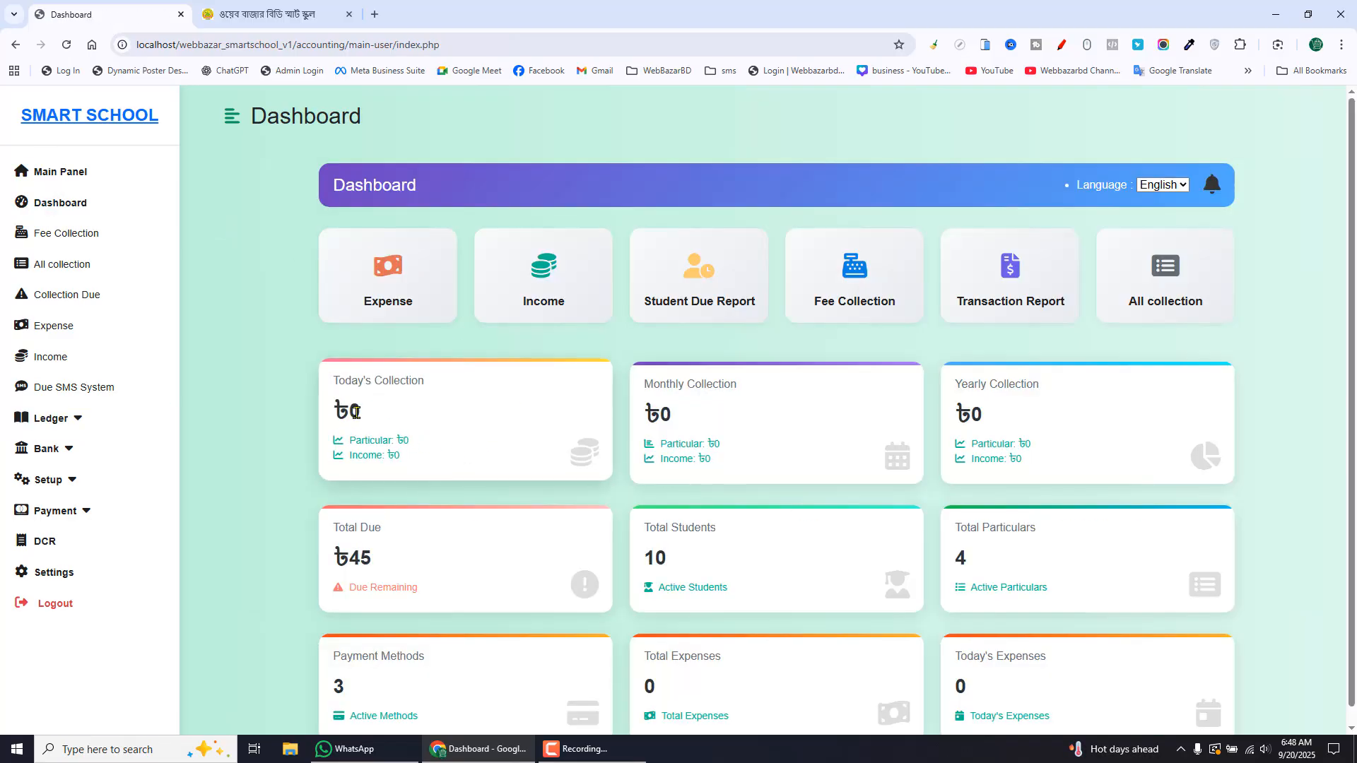
drag(351, 412, 407, 410)
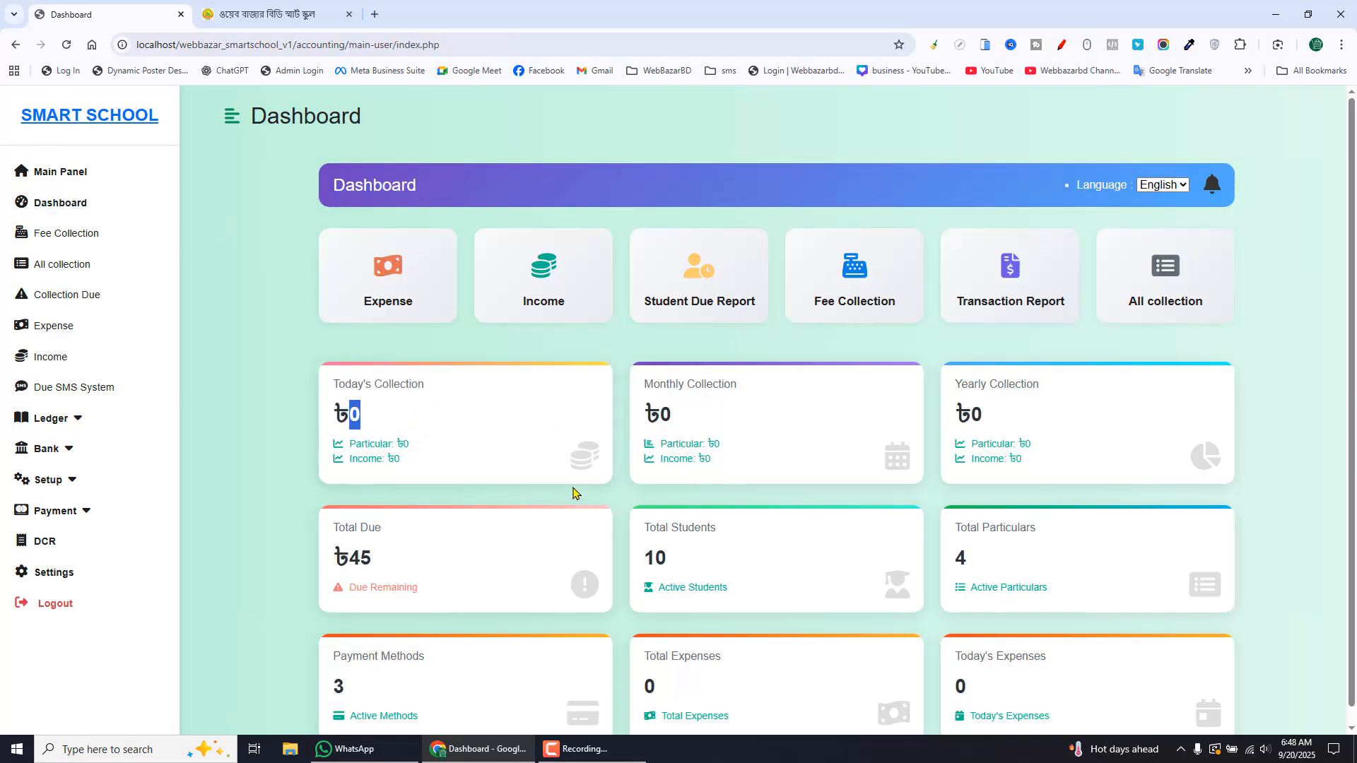